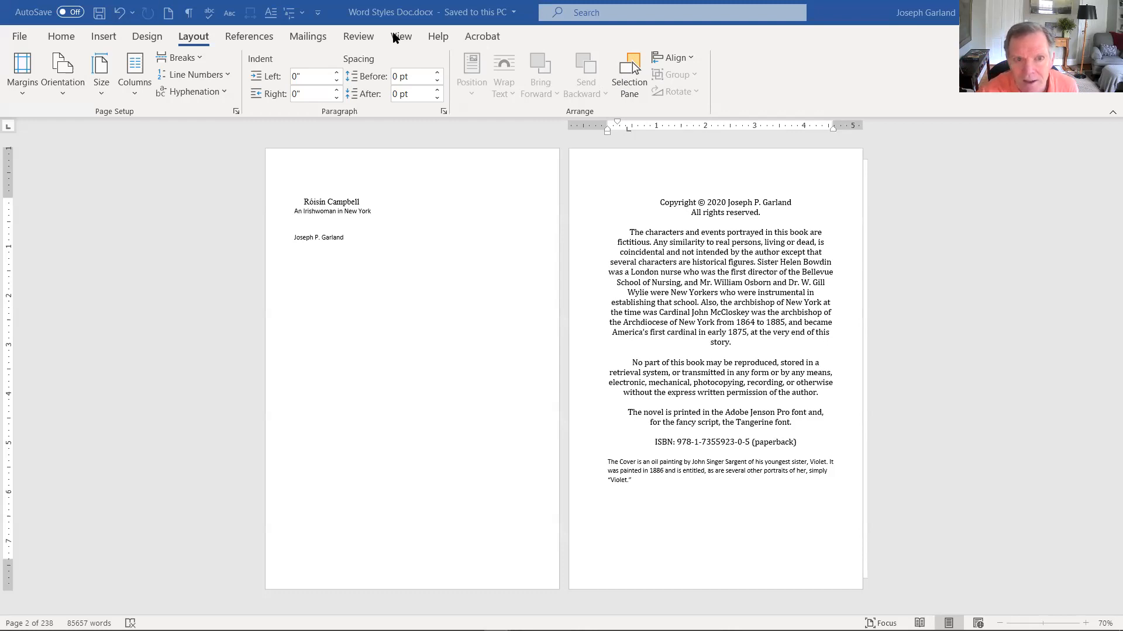
Look through the copyright page, contents list and chapter pages to examine the book's page layout and headers
scroll(660, 310, down, 5)
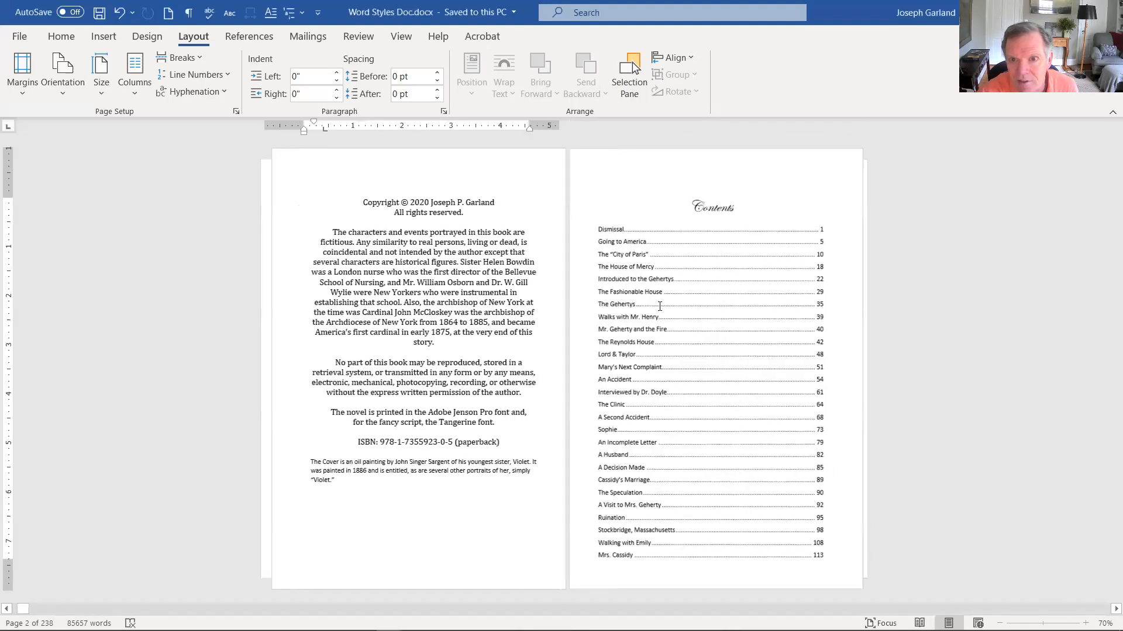
scroll(659, 307, up, 5)
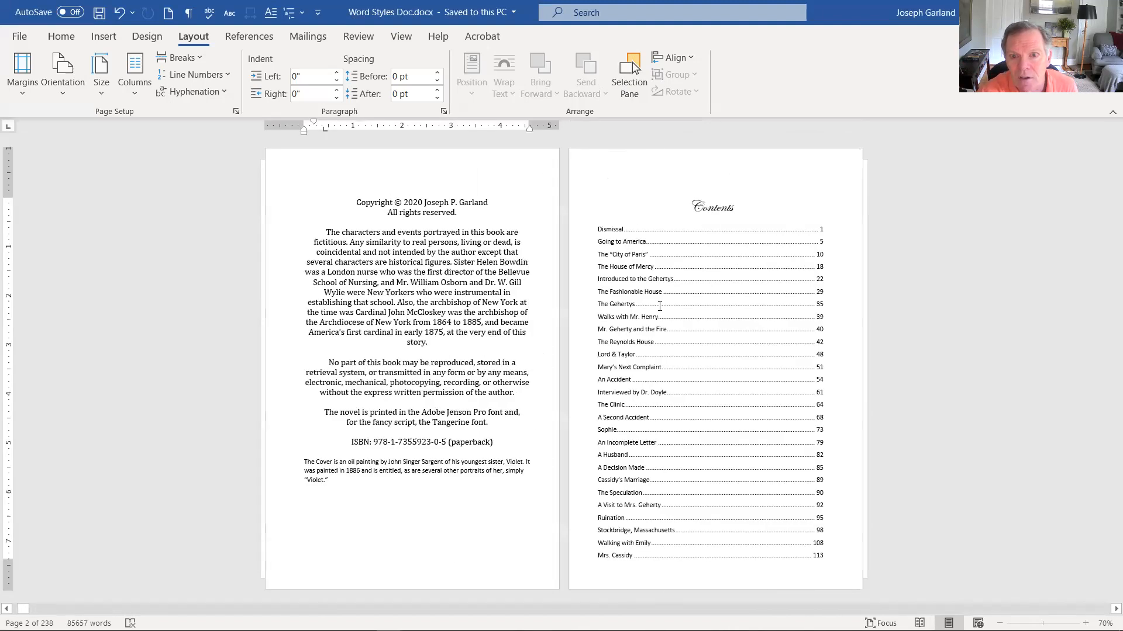
scroll(660, 306, down, 1)
scroll(653, 297, up, 1)
scroll(652, 297, down, 1)
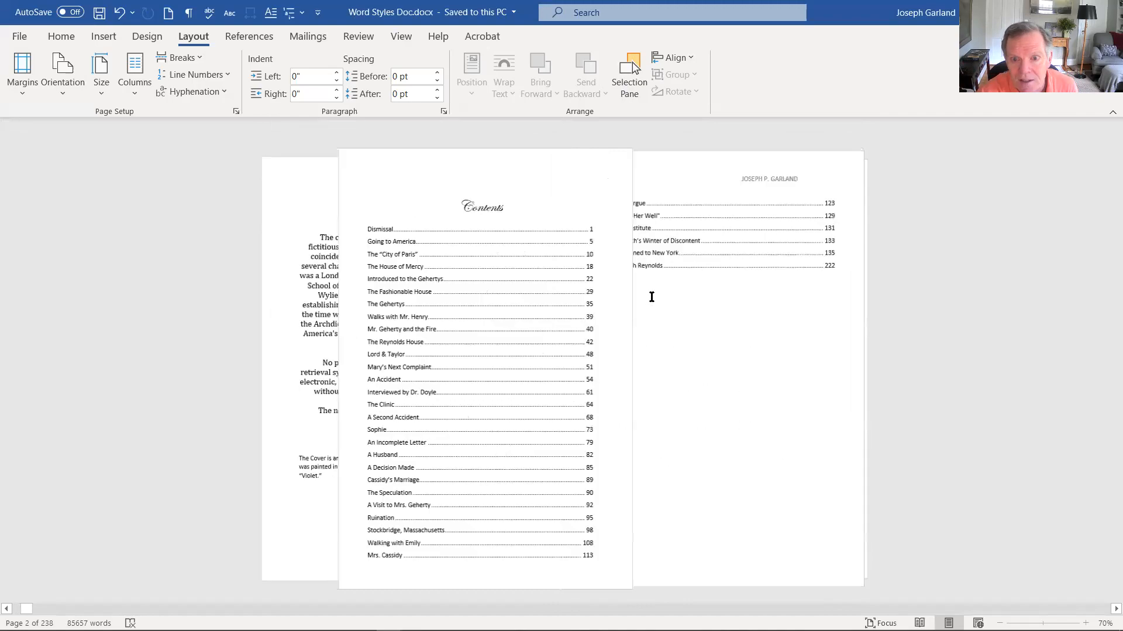
scroll(659, 364, down, 1)
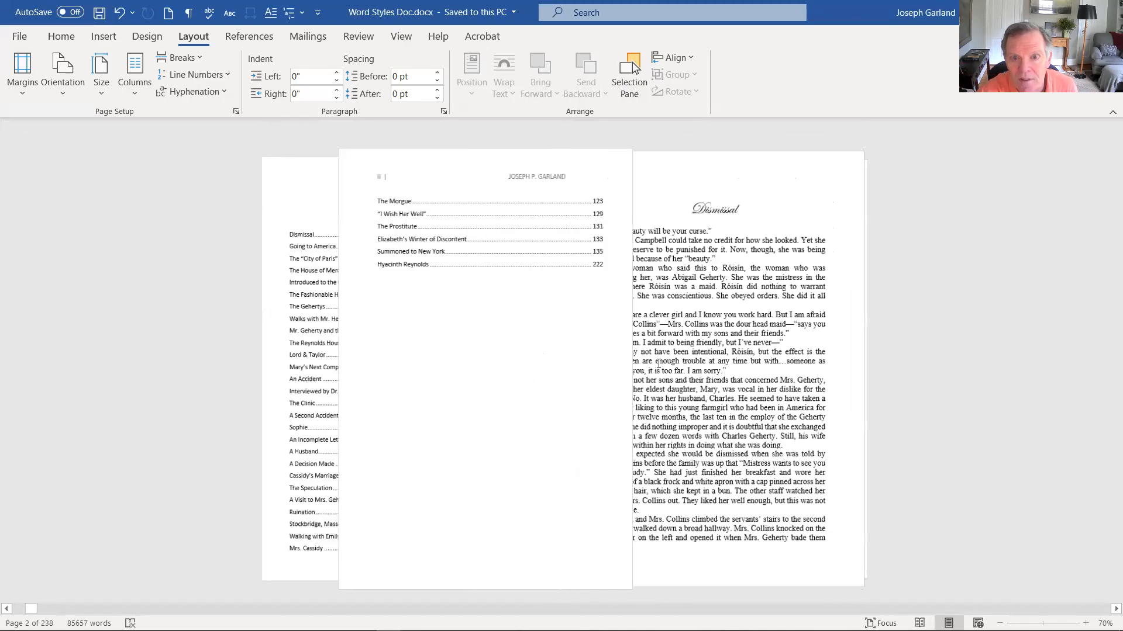
scroll(718, 337, down, 4)
scroll(724, 318, down, 10)
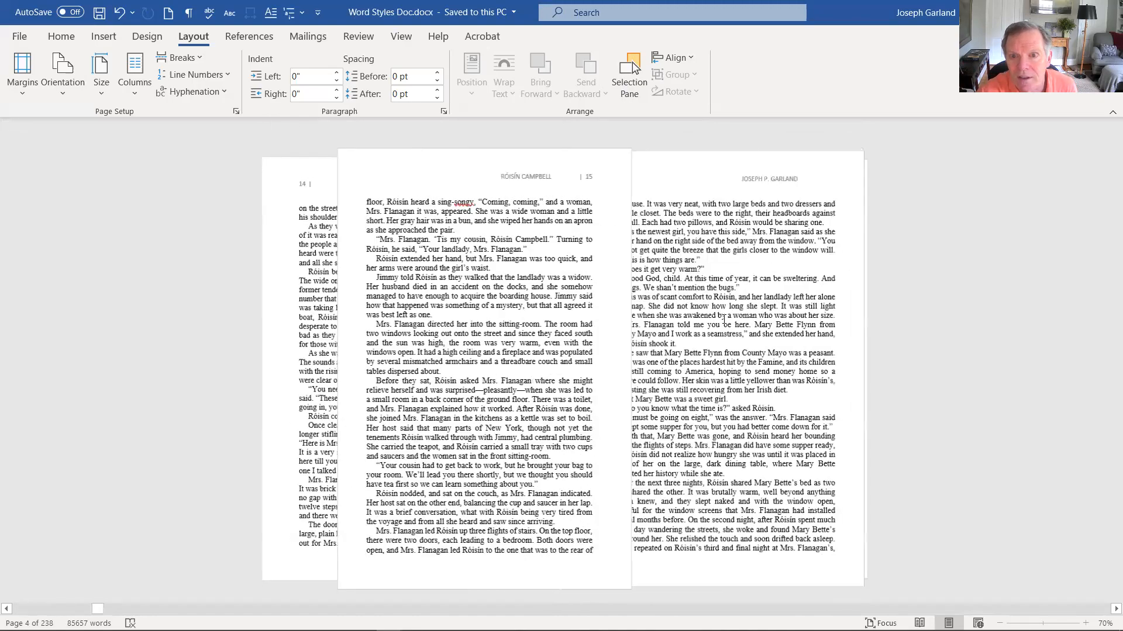
scroll(738, 326, down, 8)
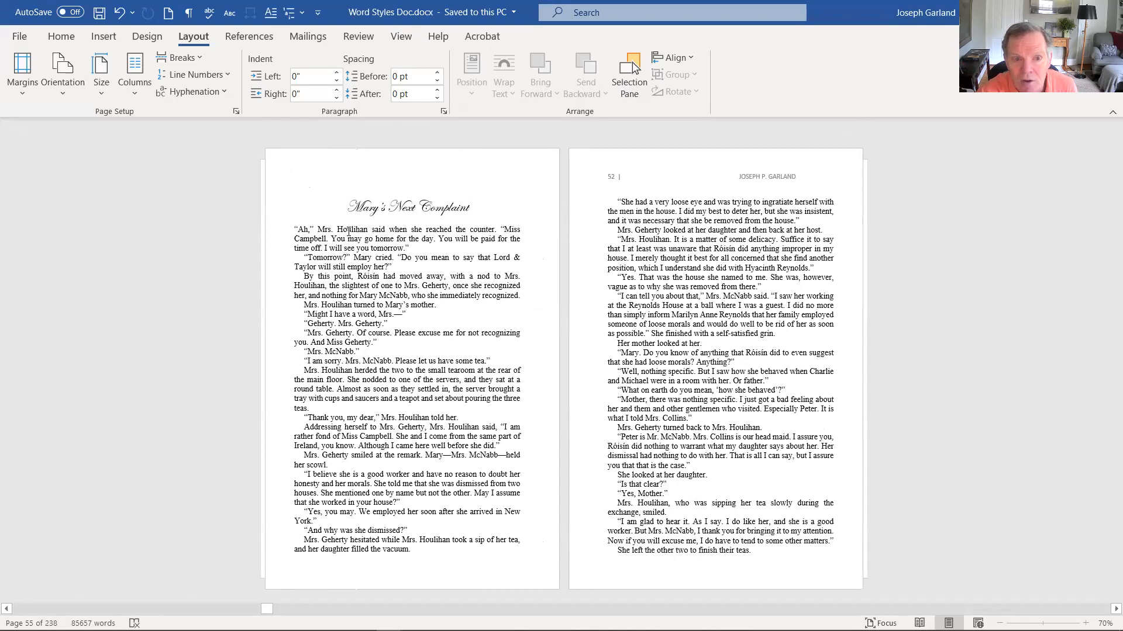
Review the contents pages and the first chapter's pages, examining how page numbers and running headers are laid out
scroll(349, 231, up, 12)
scroll(415, 312, up, 15)
scroll(438, 322, down, 3)
click(669, 353)
scroll(497, 372, up, 1)
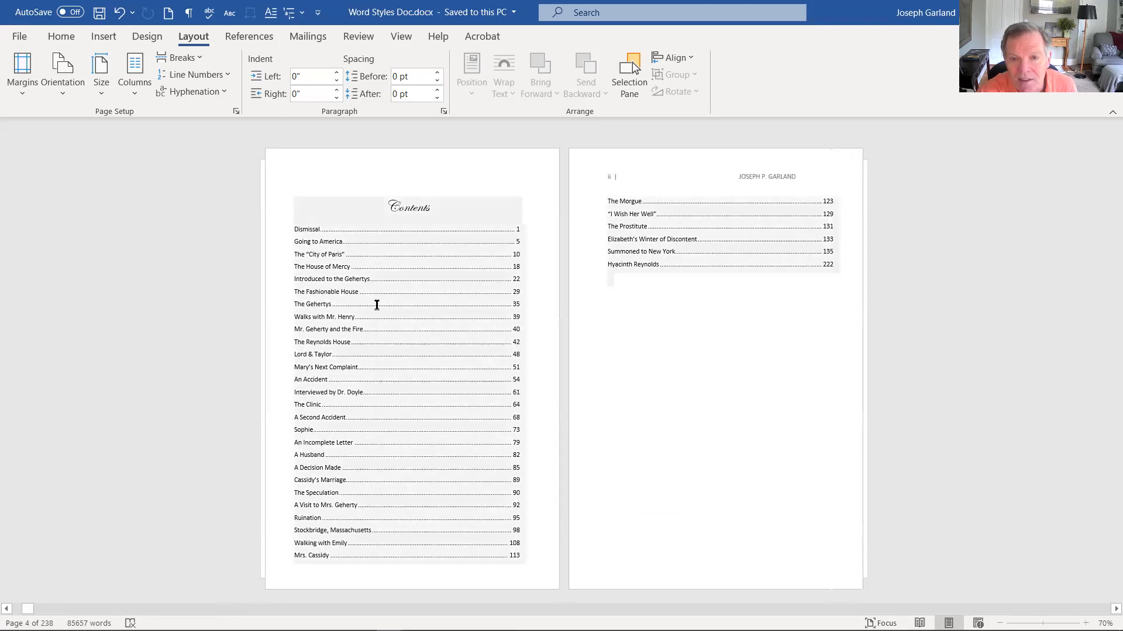
scroll(423, 301, up, 1)
scroll(572, 282, down, 1)
scroll(573, 283, up, 1)
scroll(575, 285, down, 3)
scroll(574, 284, down, 2)
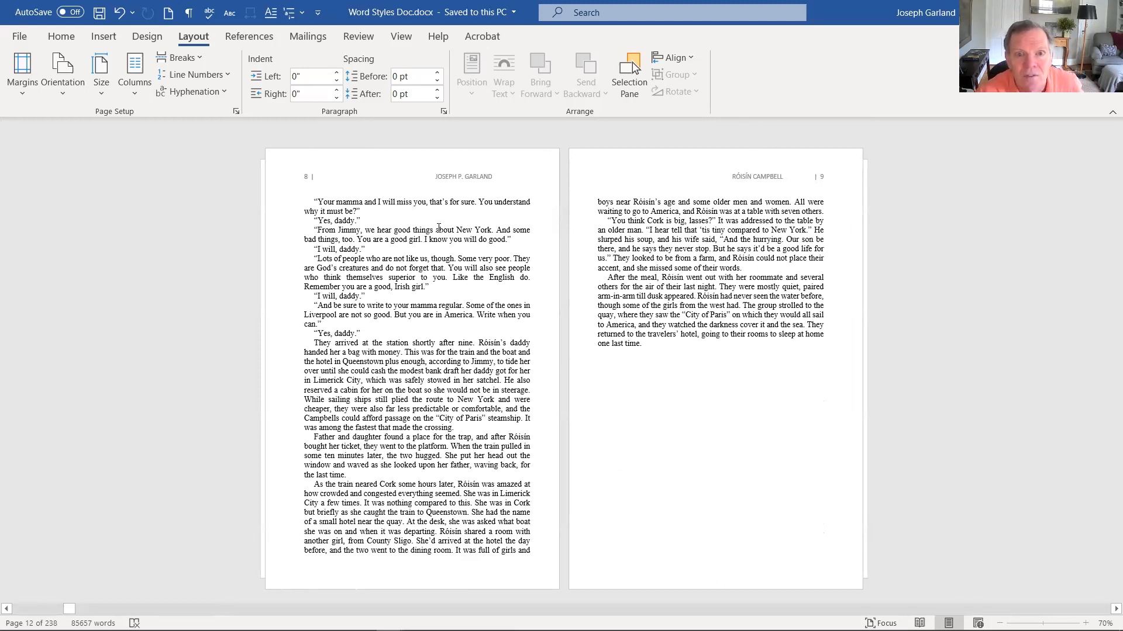
Open the headers on pages 8 and 9, show formatting marks, and delete the extra tab before the author's name in the even-page header
click(428, 201)
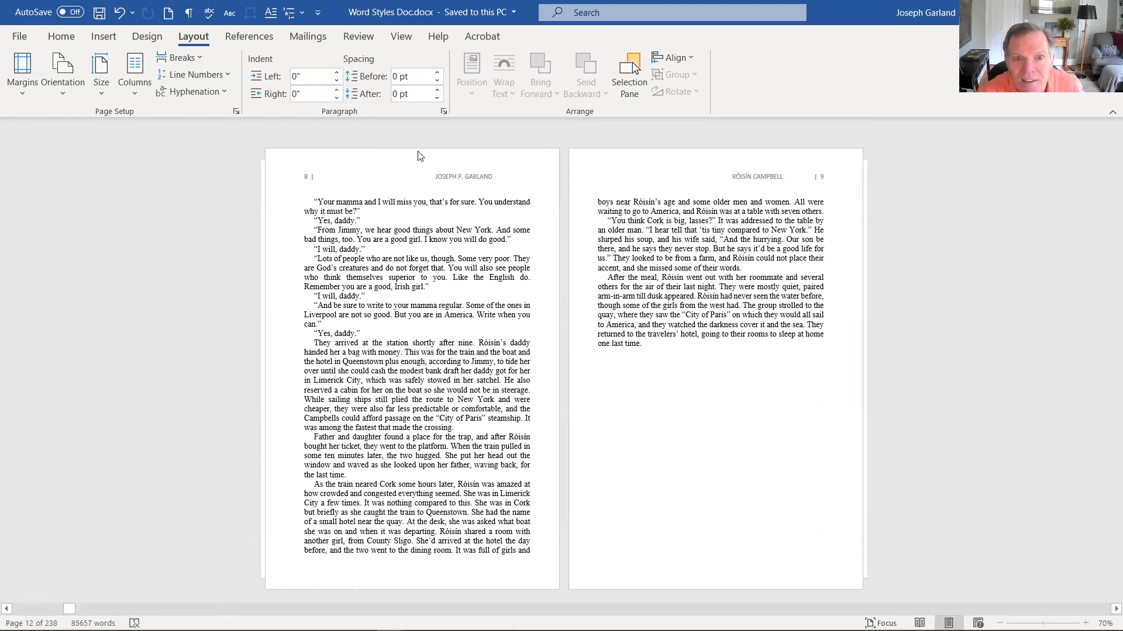
double_click(426, 179)
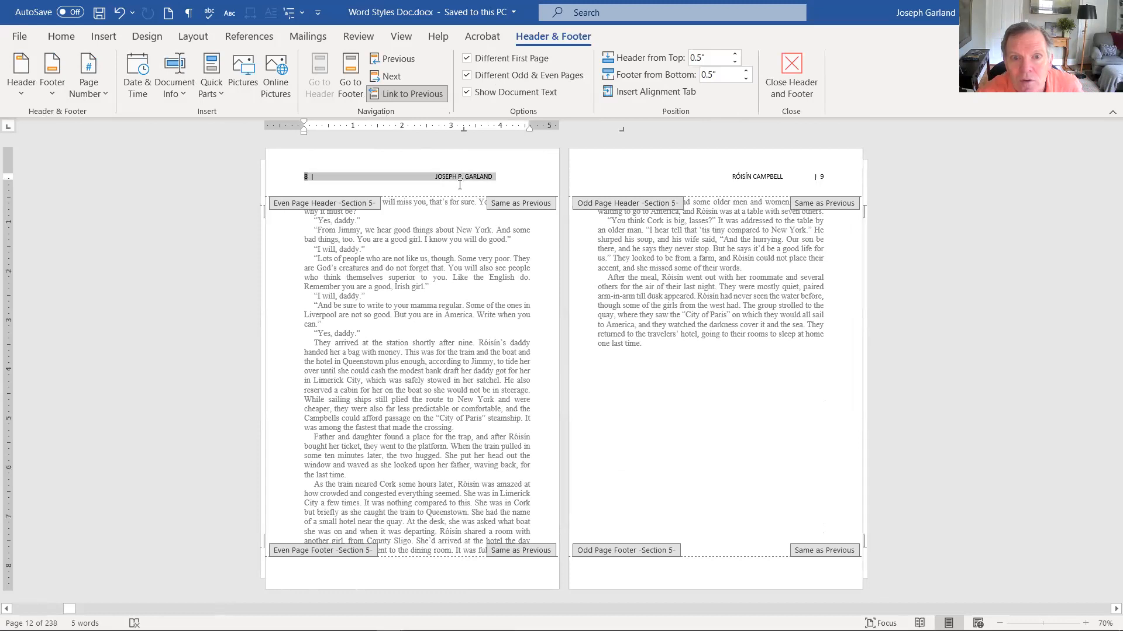
click(736, 179)
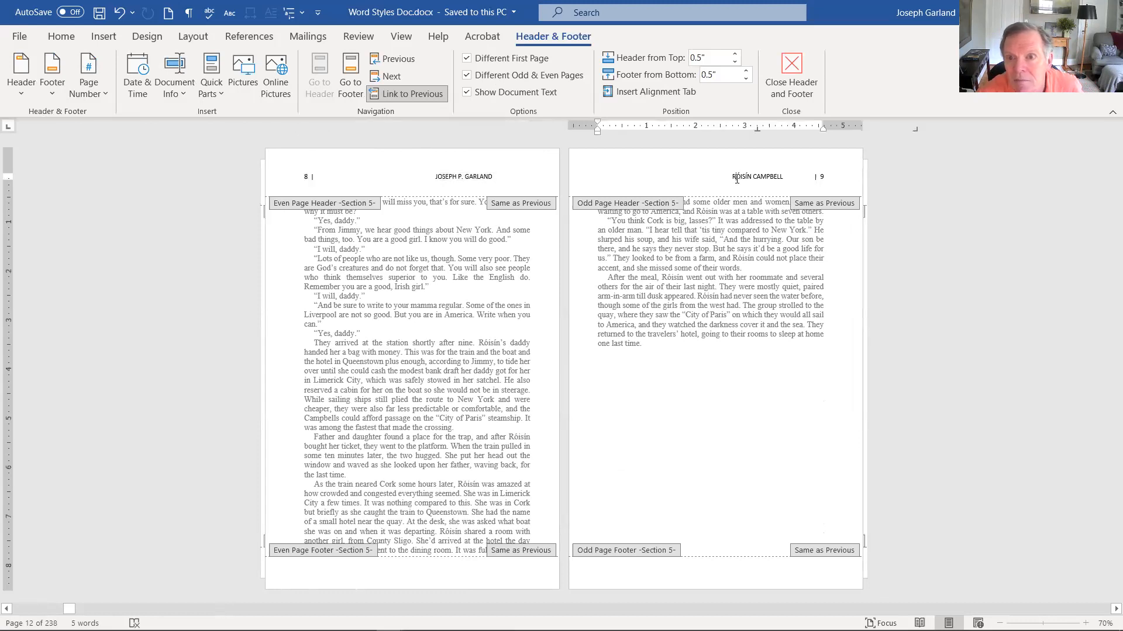
double_click(719, 176)
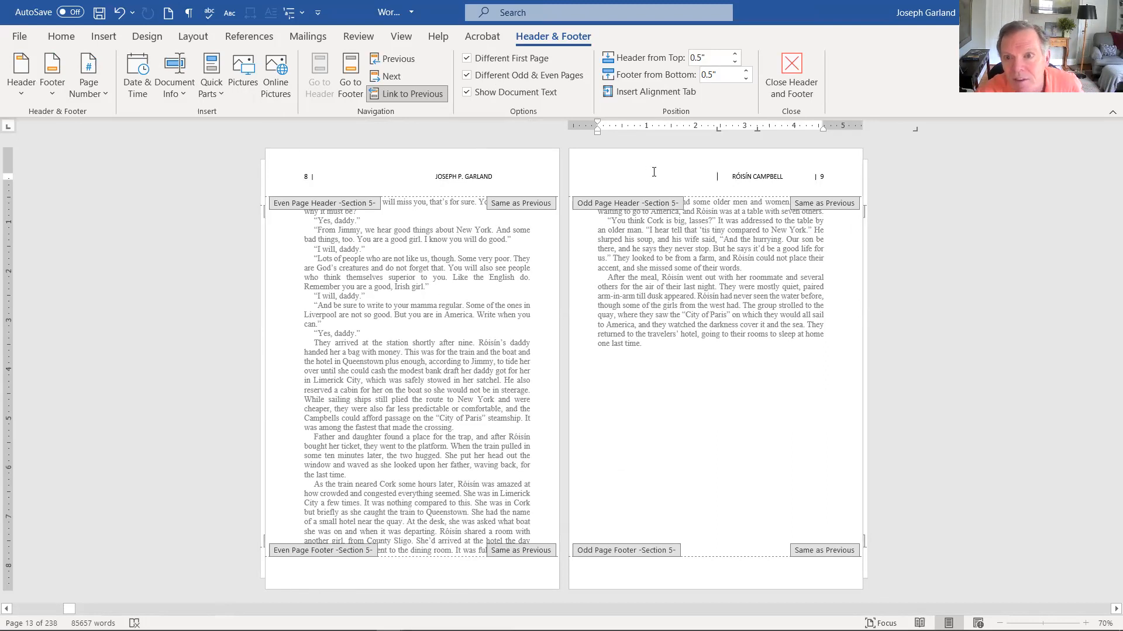
click(441, 176)
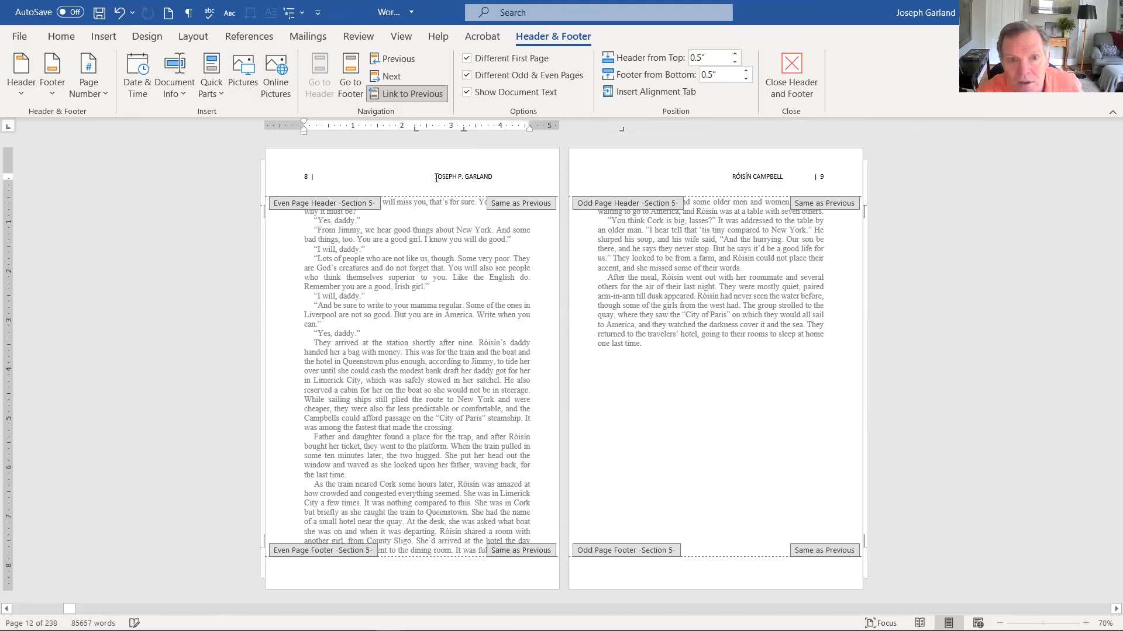
click(190, 13)
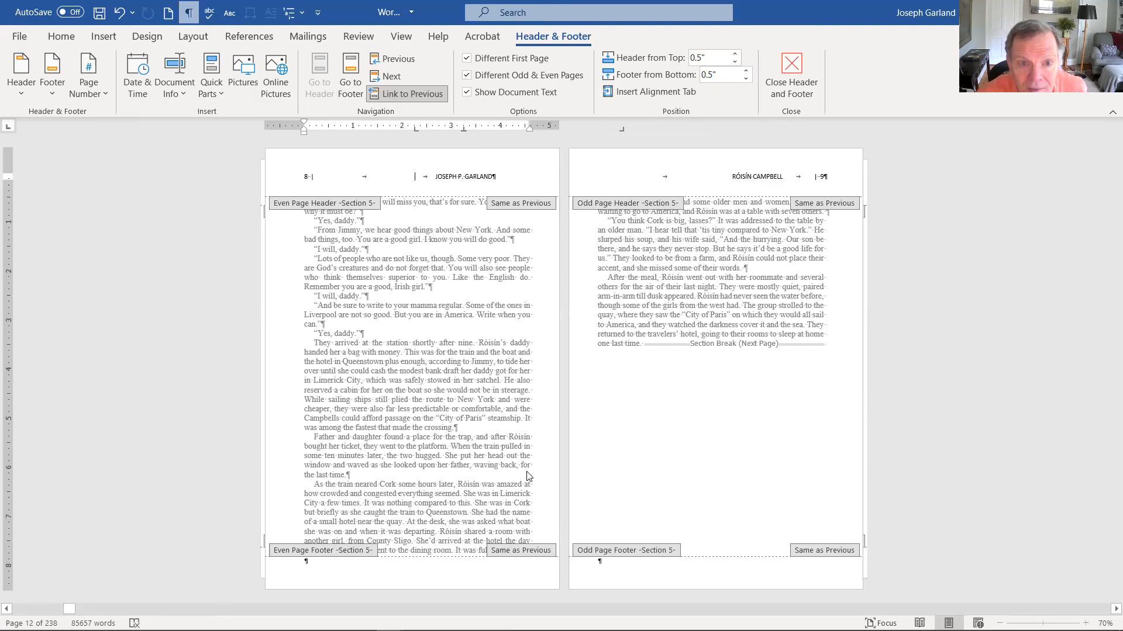
key(BackSpace)
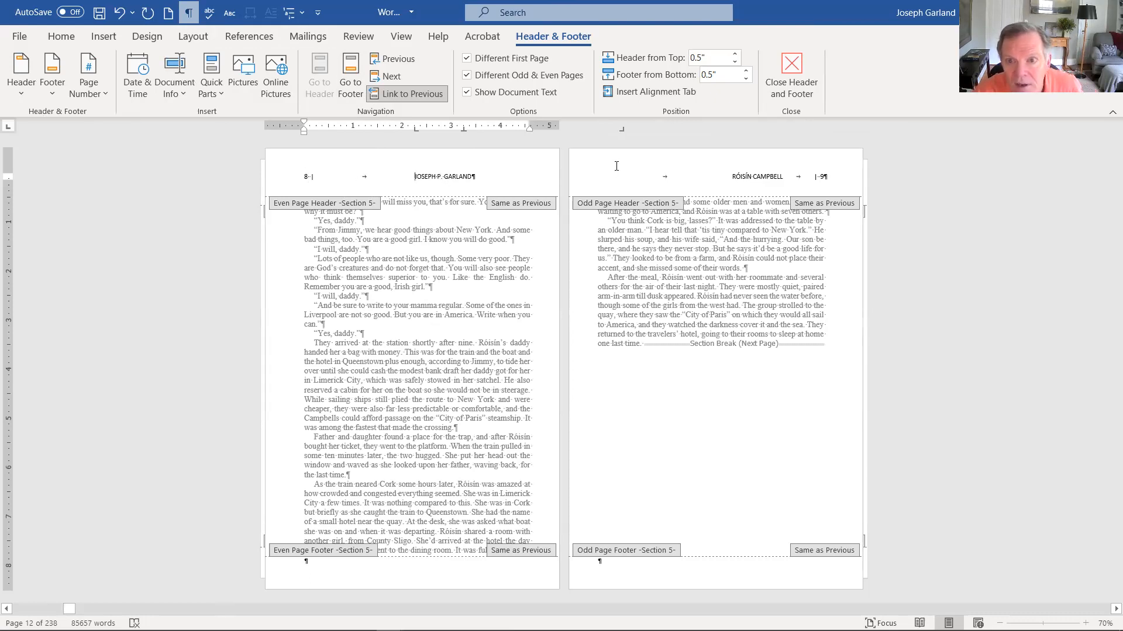
click(643, 170)
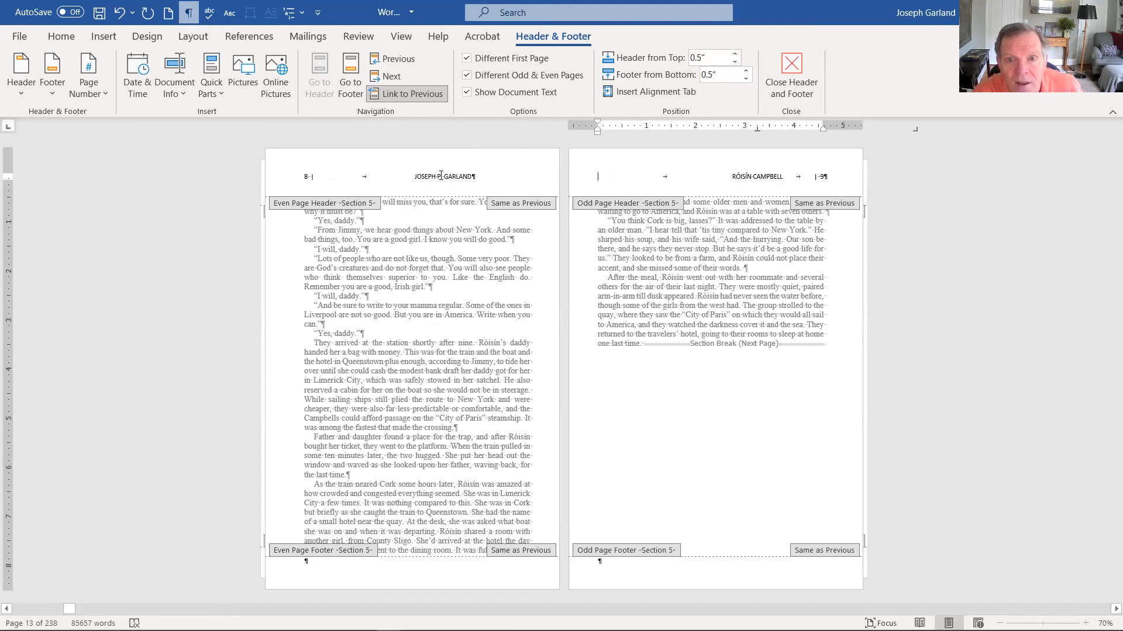
click(443, 175)
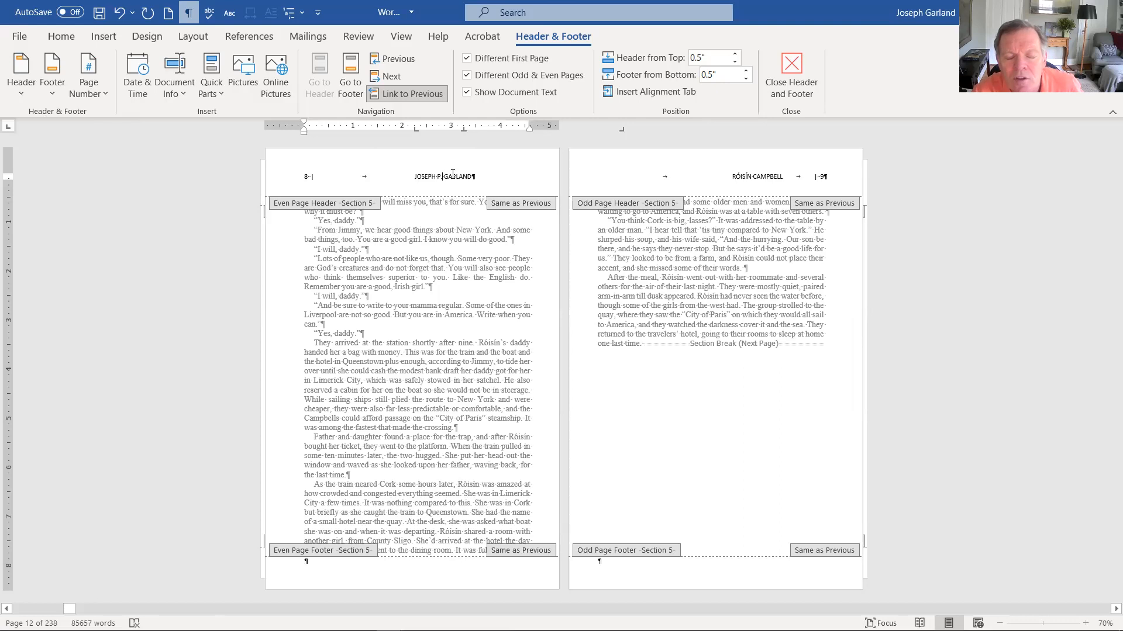
click(60, 37)
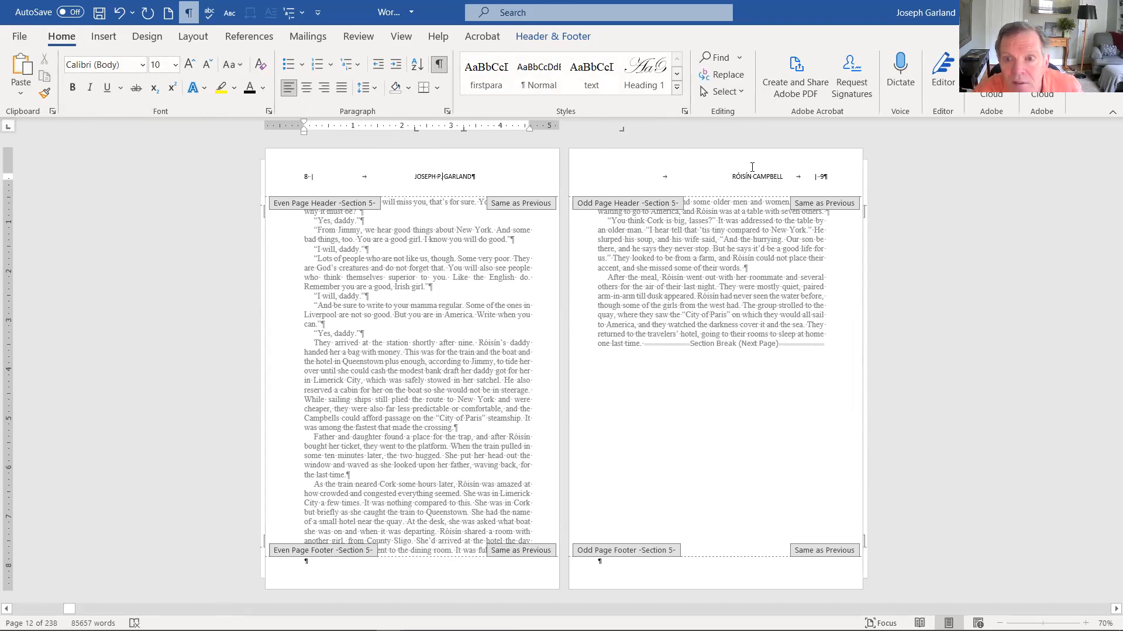
Leave the header and set the inside margin to 0.8" and the outside margin to 0.6" for the whole document
double_click(377, 273)
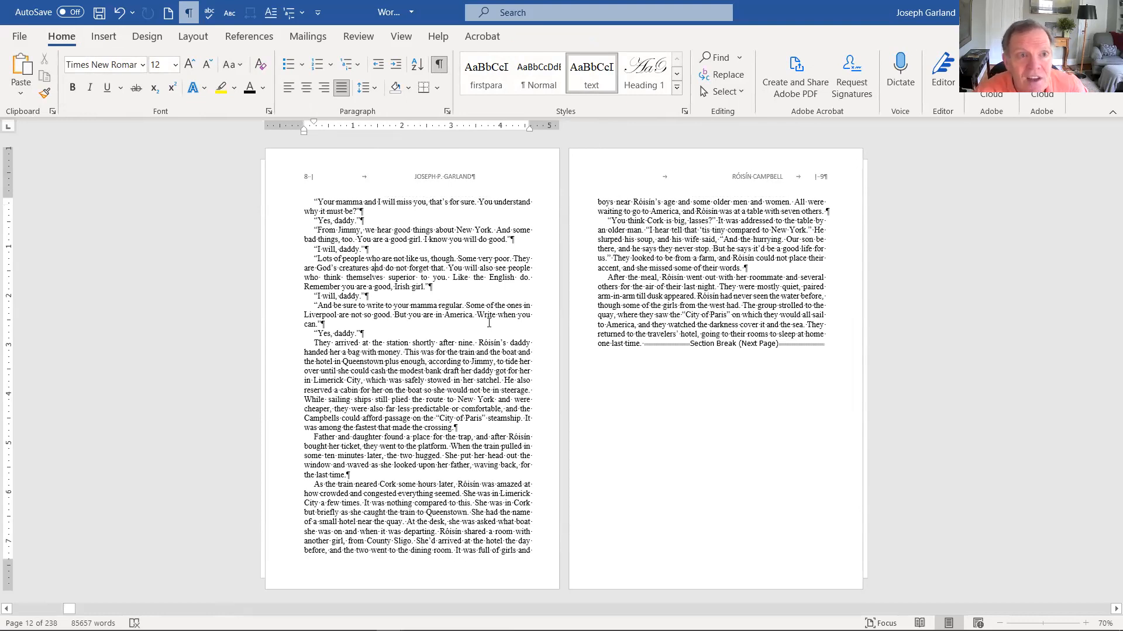
click(193, 36)
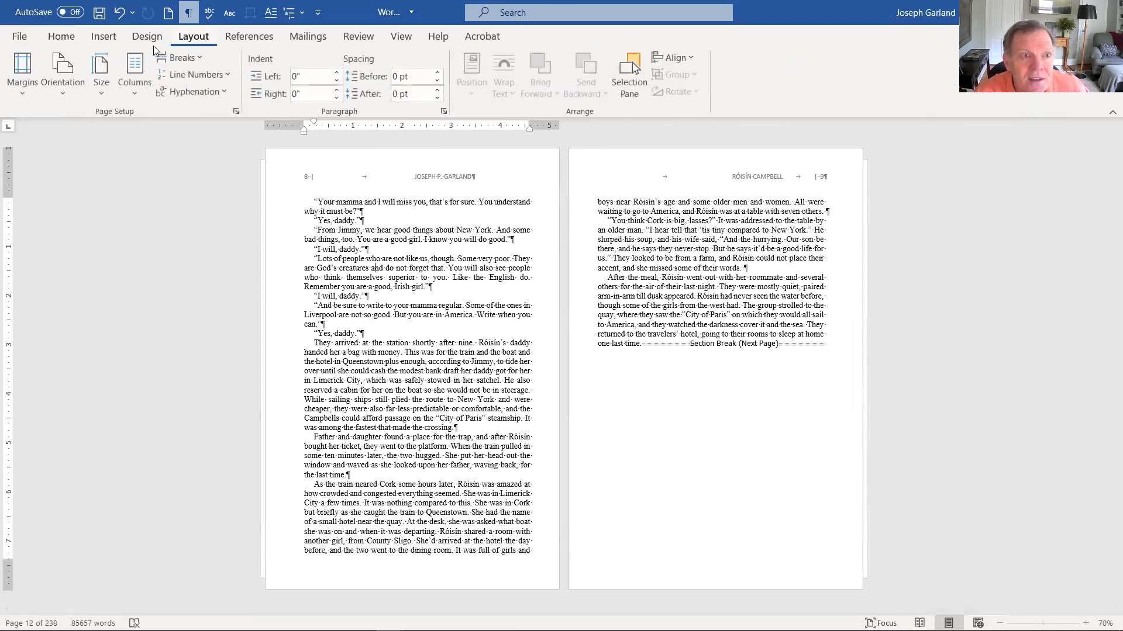
click(21, 73)
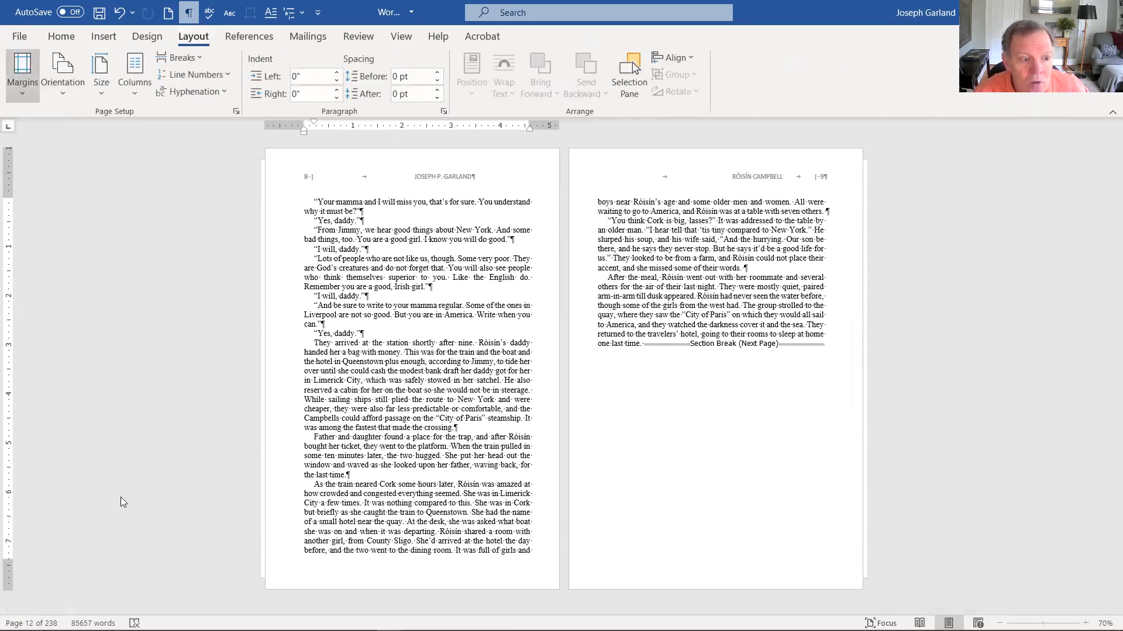
click(120, 497)
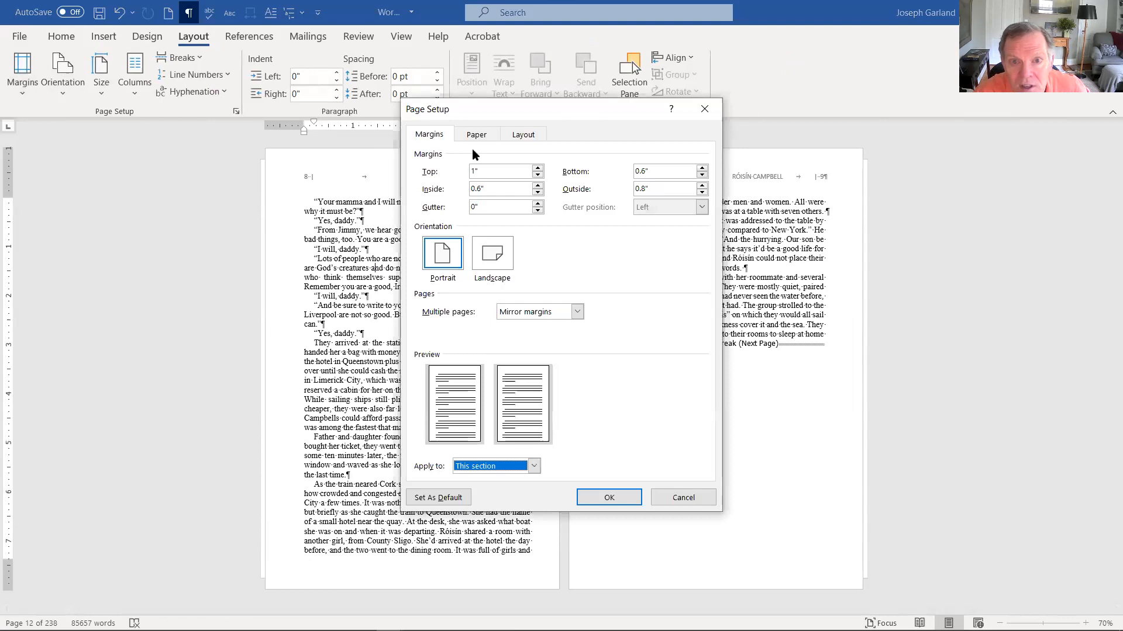
click(524, 134)
click(438, 135)
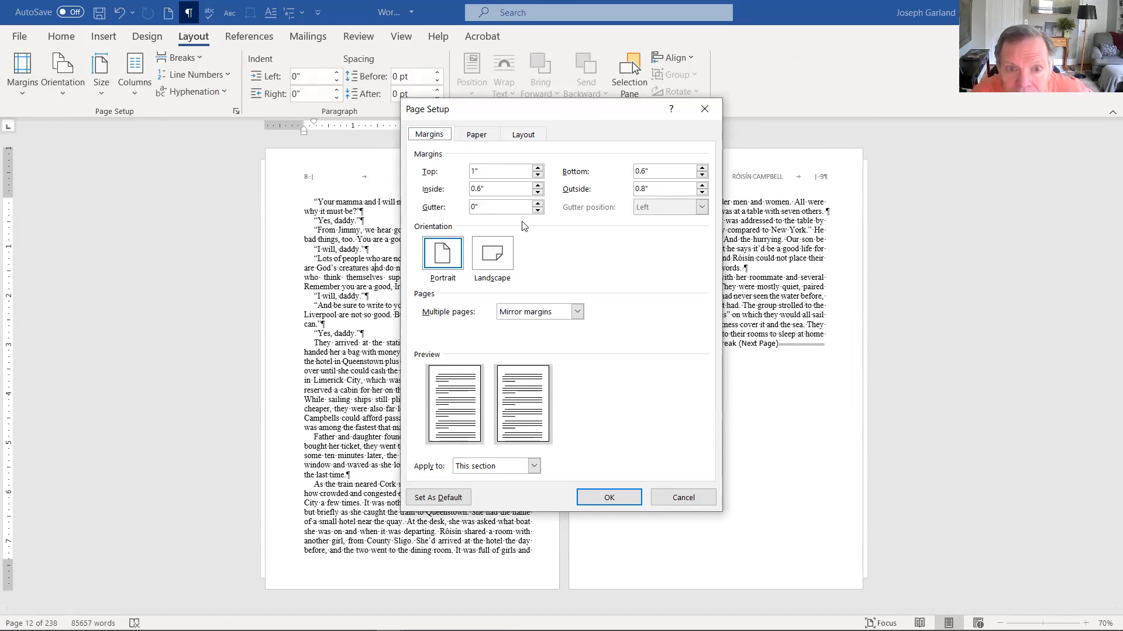
click(538, 187)
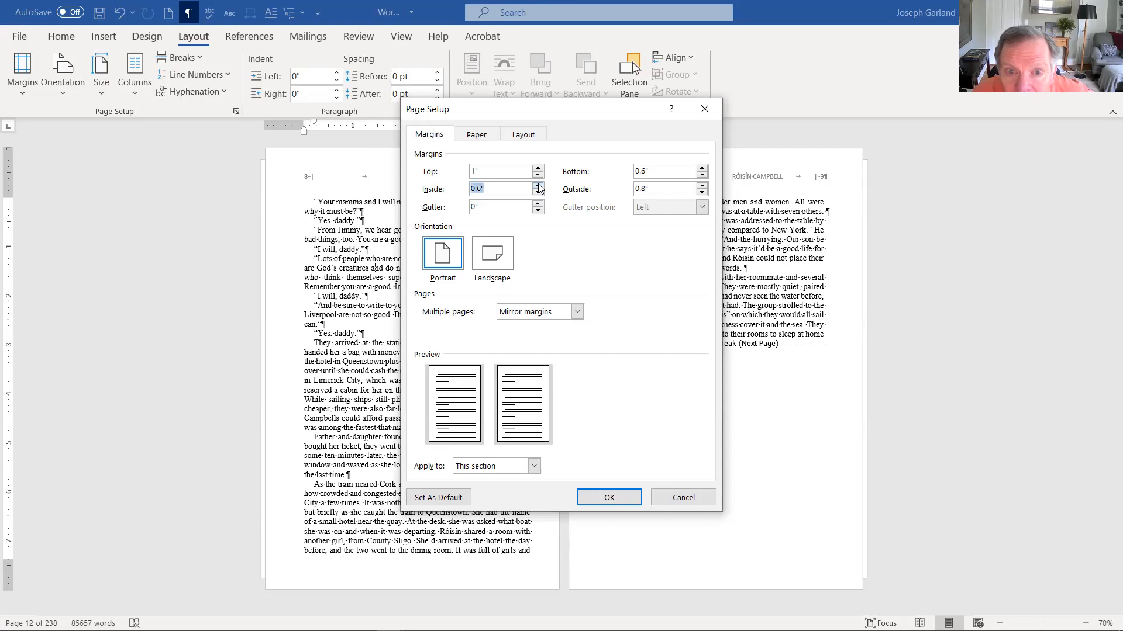
click(701, 192)
click(701, 193)
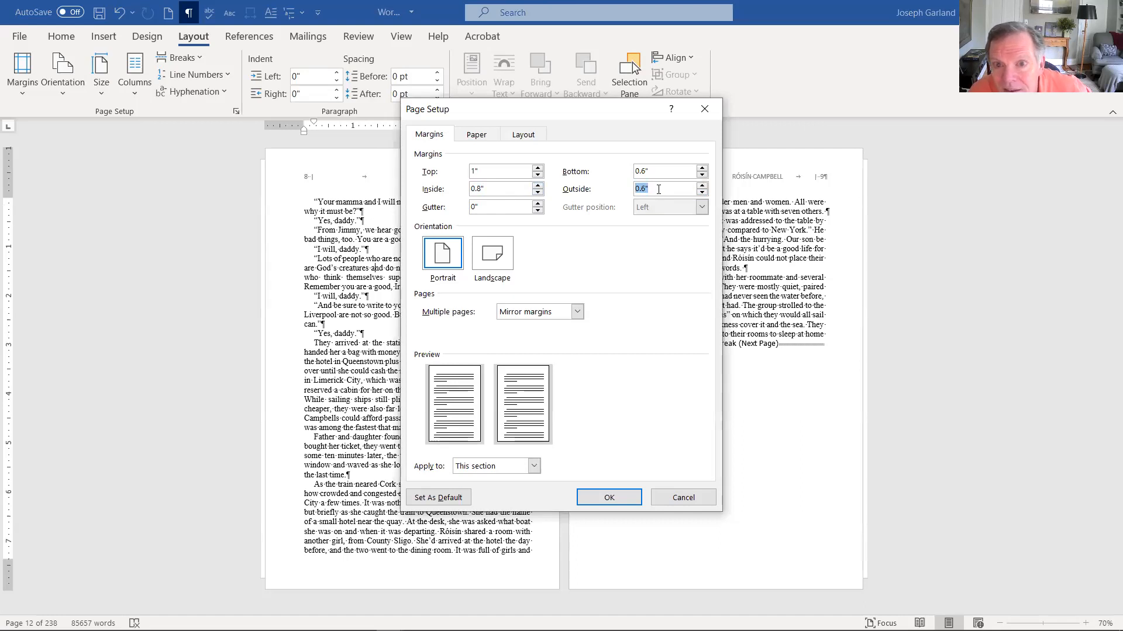
click(534, 465)
click(486, 499)
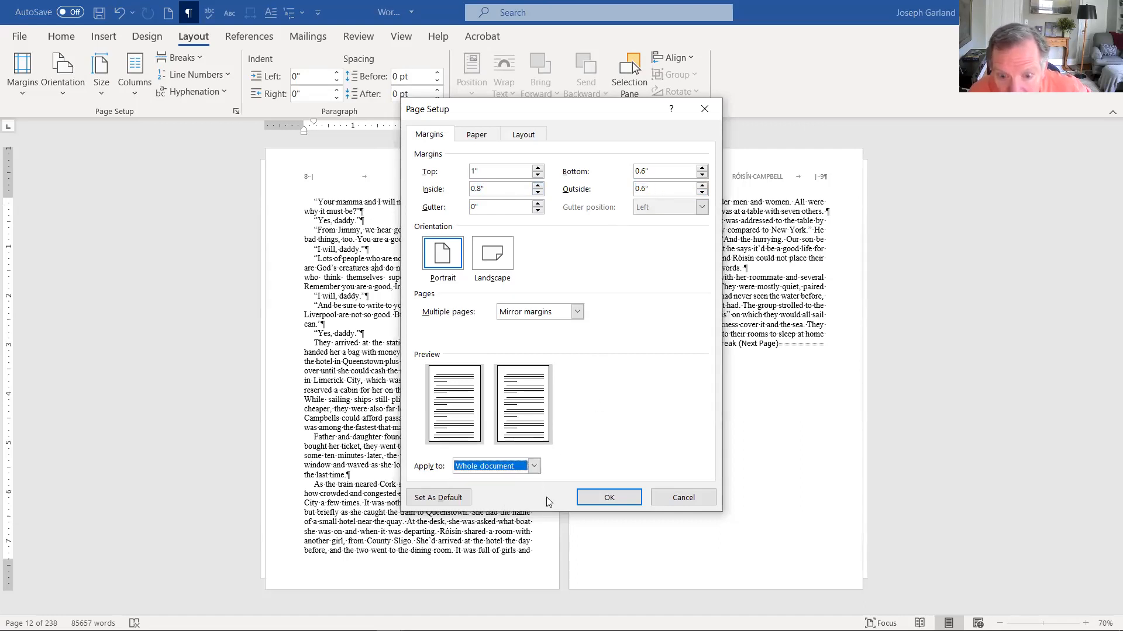
click(604, 497)
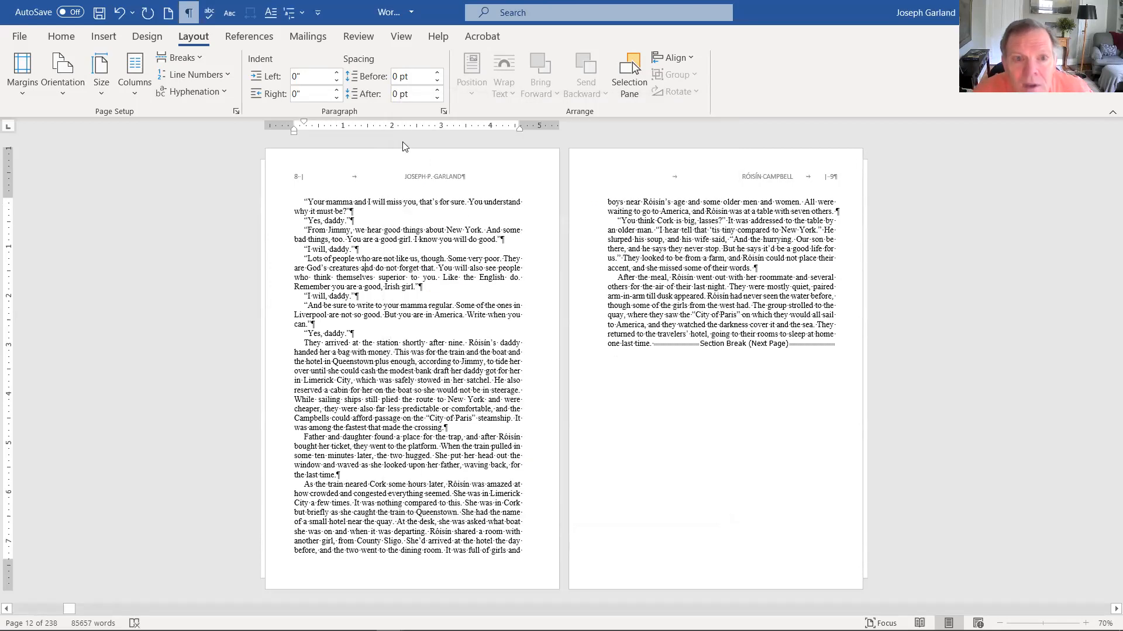
Clear all existing tab stops in the even-page header and set a centered tab stop at 2.3"
double_click(419, 172)
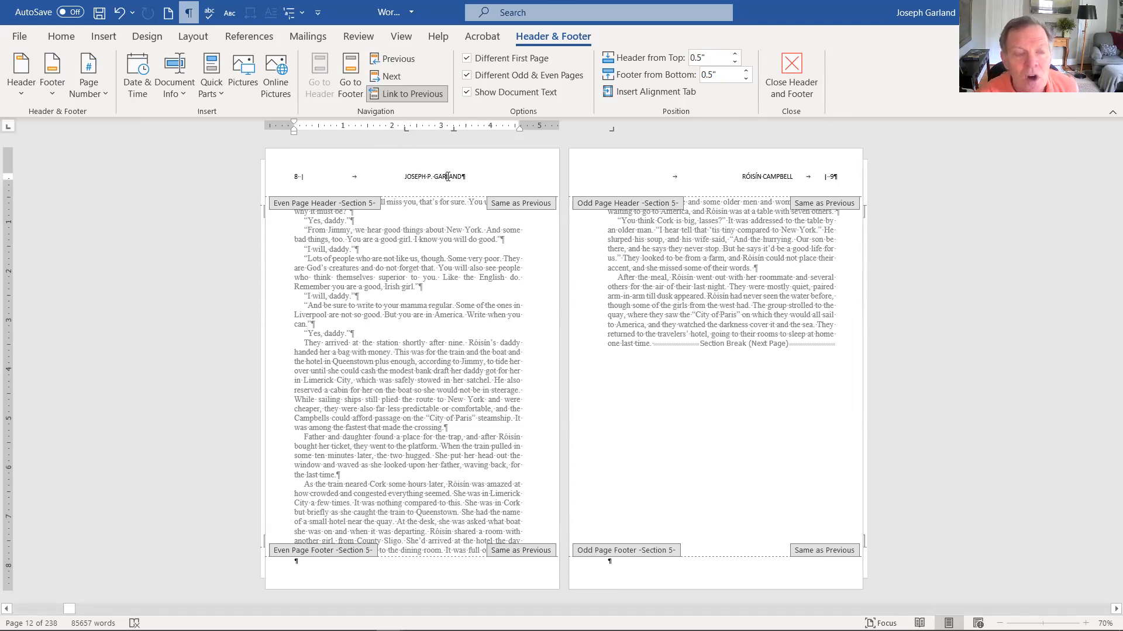
click(70, 40)
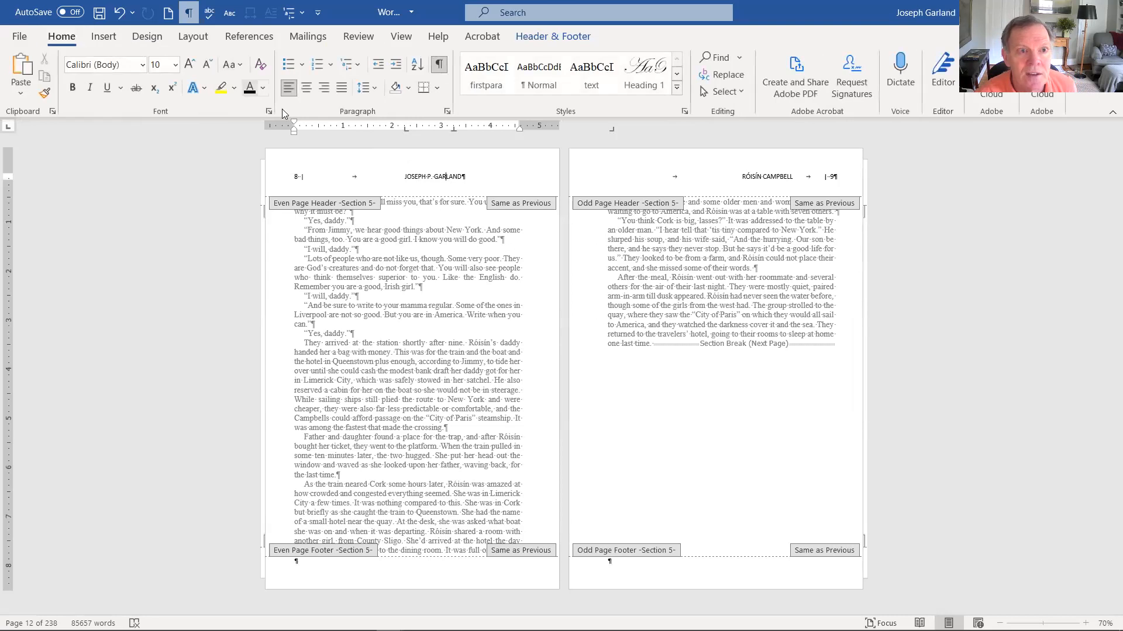
click(445, 111)
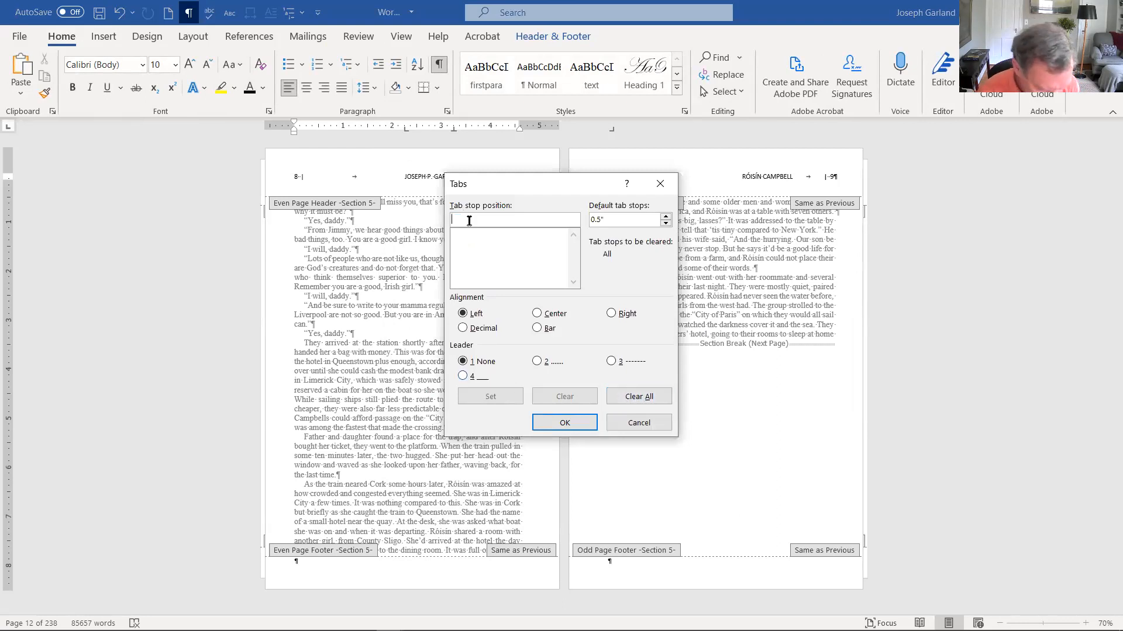
text(2.3)
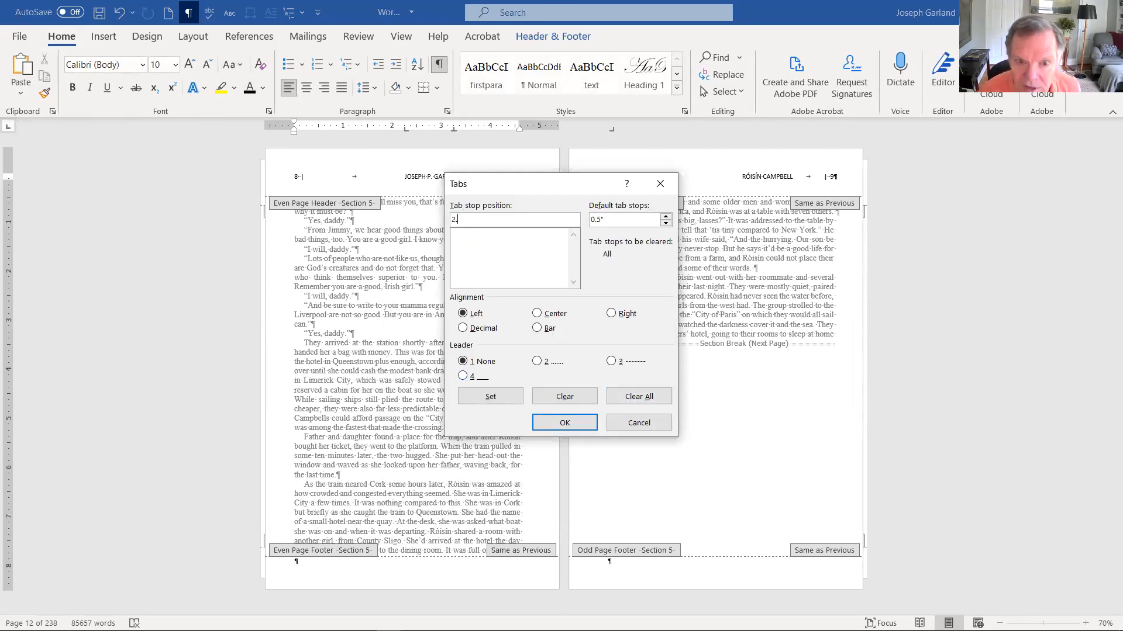
click(540, 314)
click(483, 397)
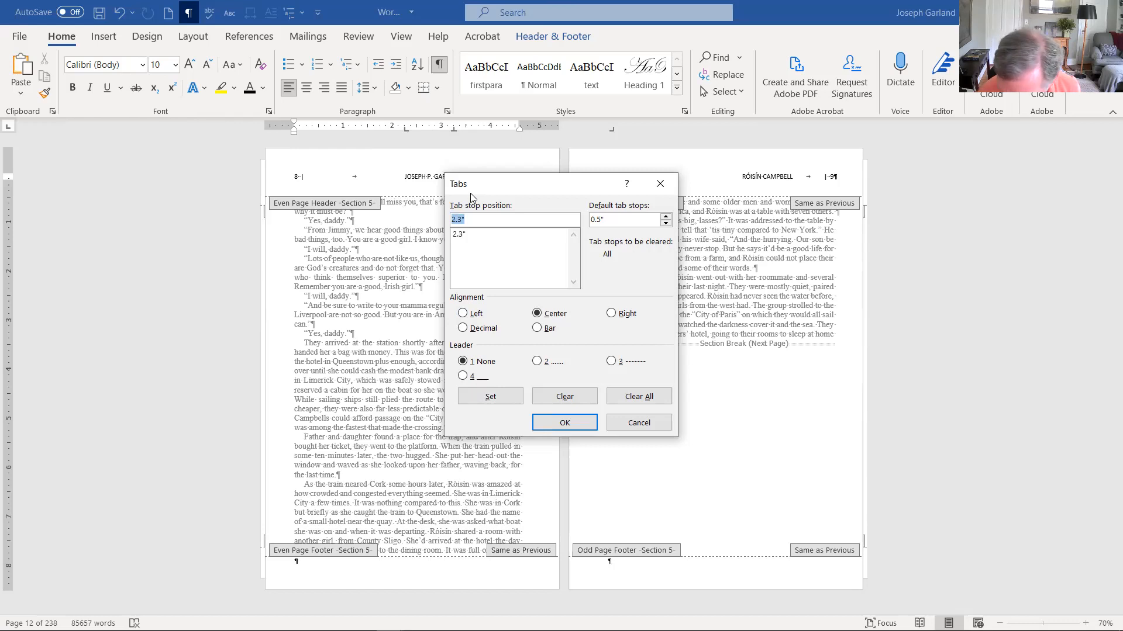
Add a right-aligned tab stop at 4.6" to the even-page header and apply the tab settings
text(4.6)
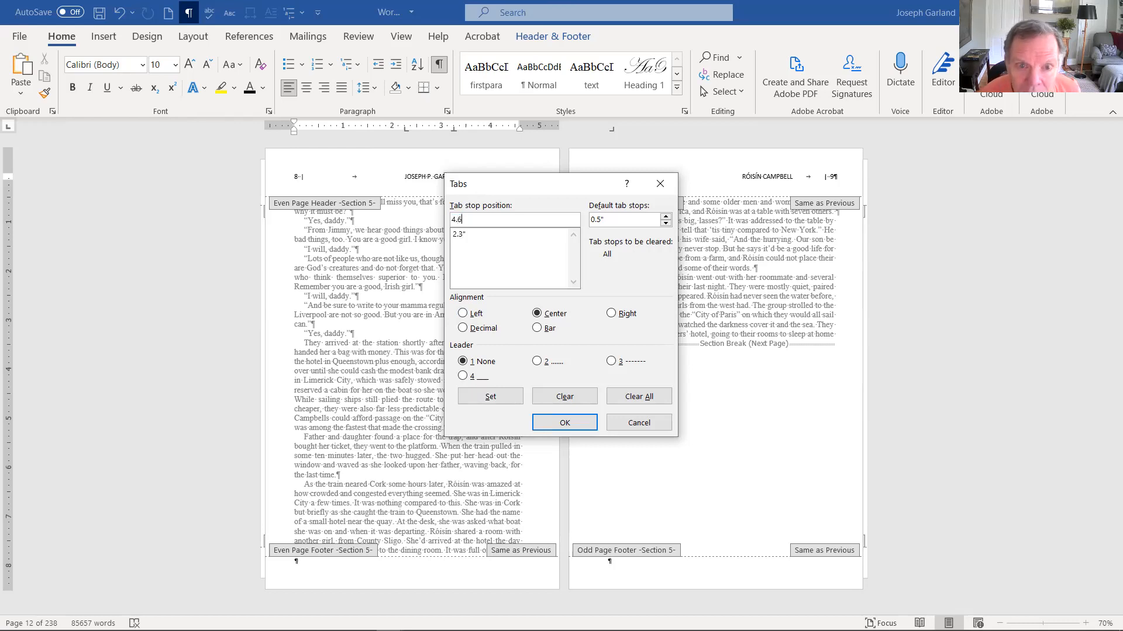
click(611, 314)
click(505, 404)
click(556, 421)
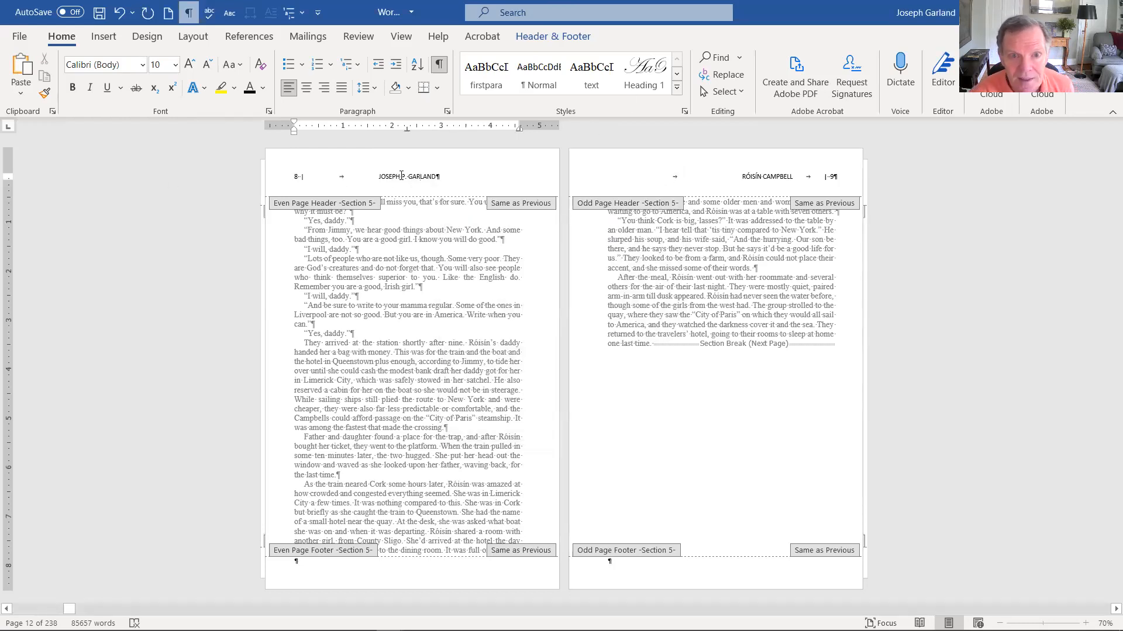
Clear all existing tab stops in the odd-page header on page 9 and set a centered tab stop at 2.3"
click(731, 179)
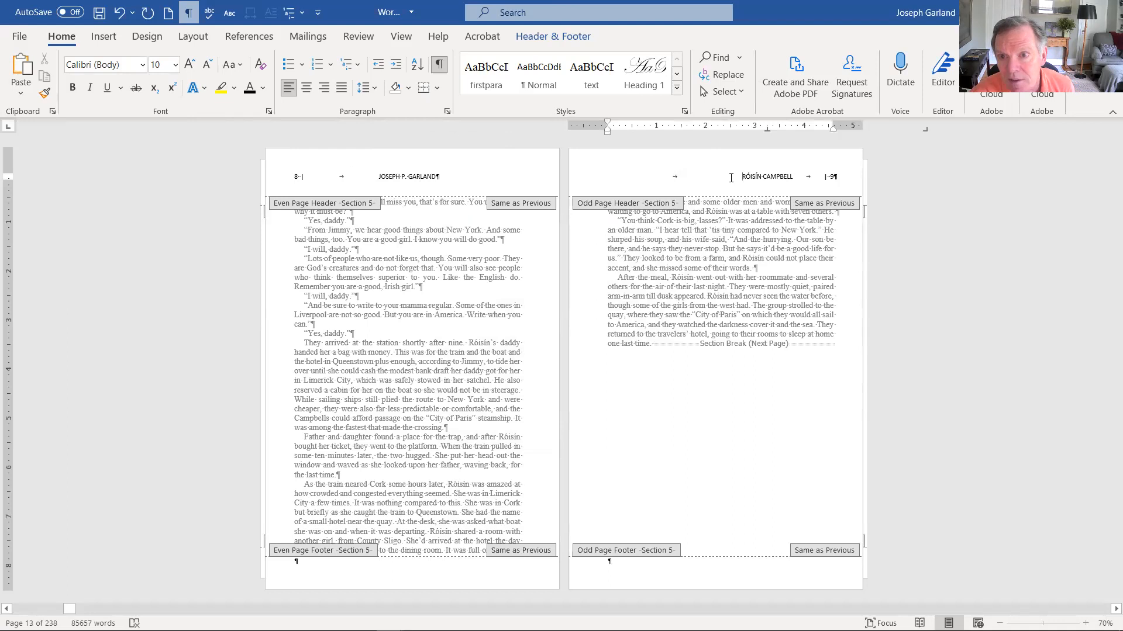
click(447, 111)
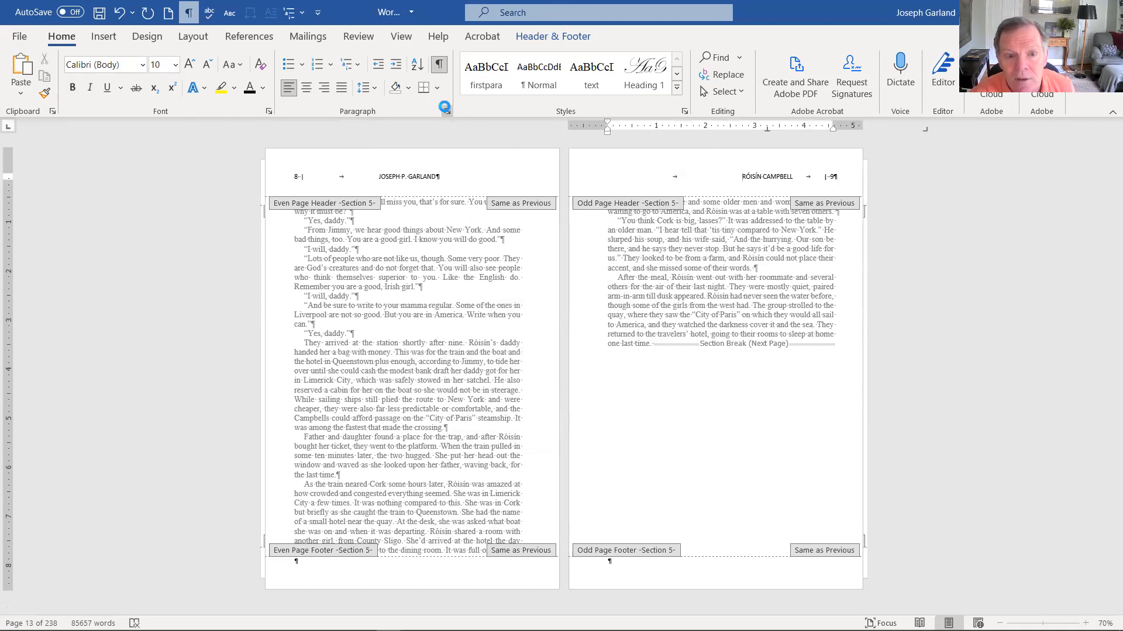
click(429, 501)
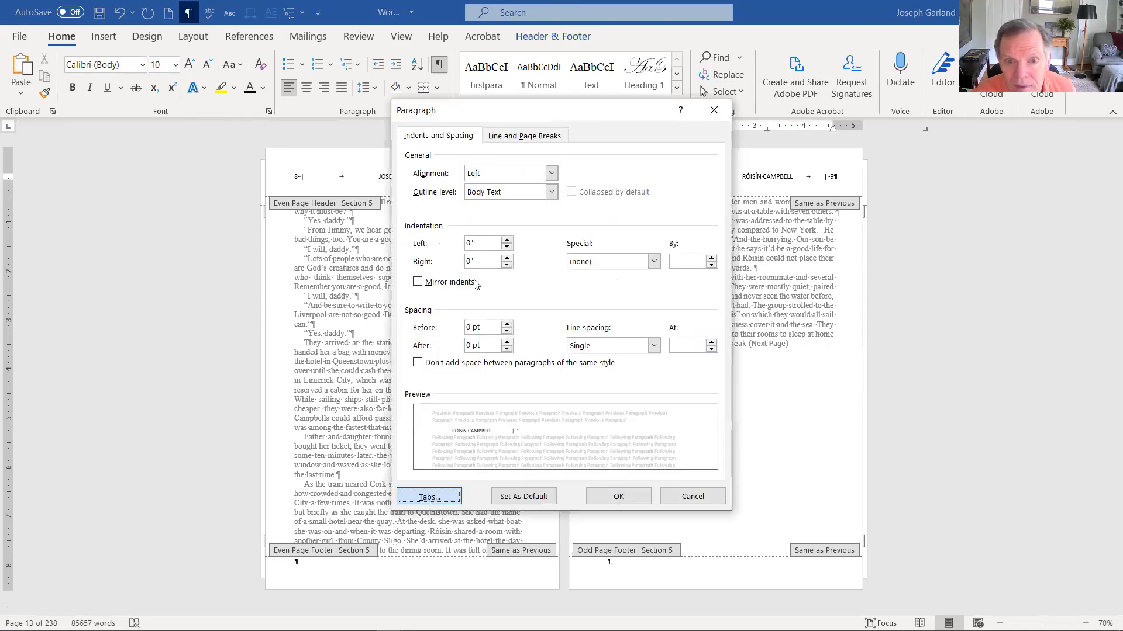
click(639, 397)
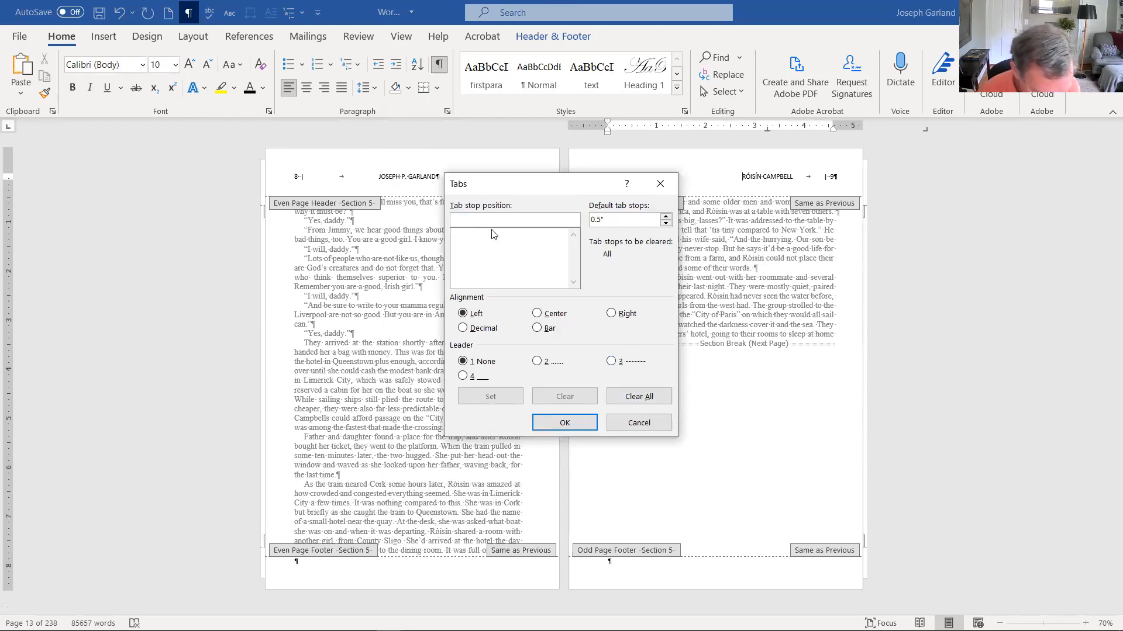
text(2.3)
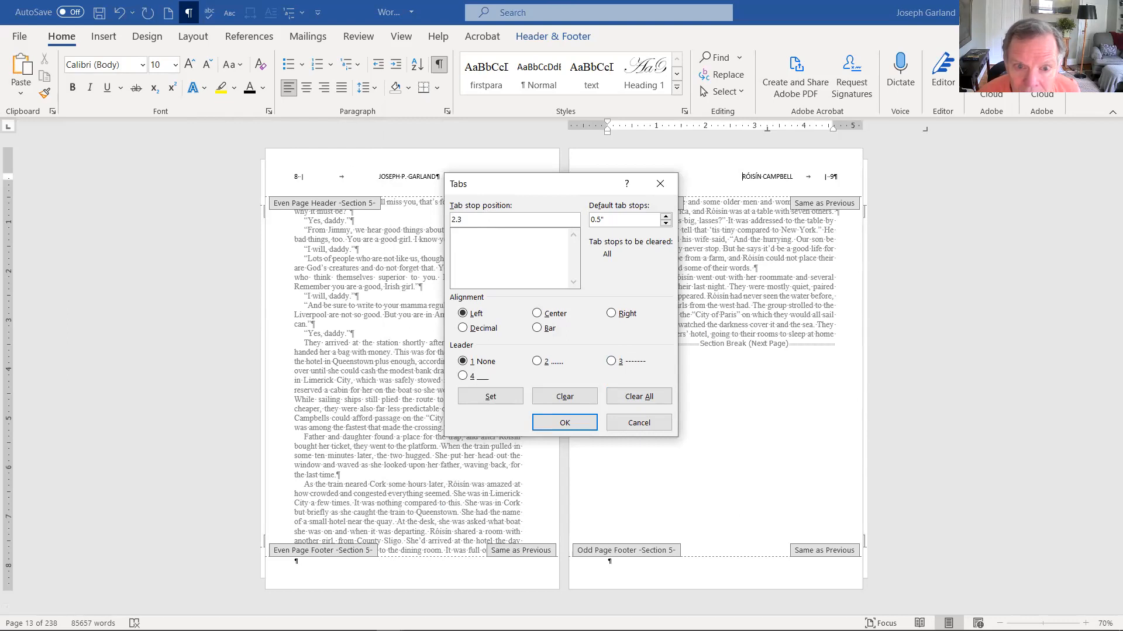
click(537, 313)
click(491, 398)
Add a right-aligned tab stop at 4.6" to the odd-page header and apply the tab settings
click(501, 219)
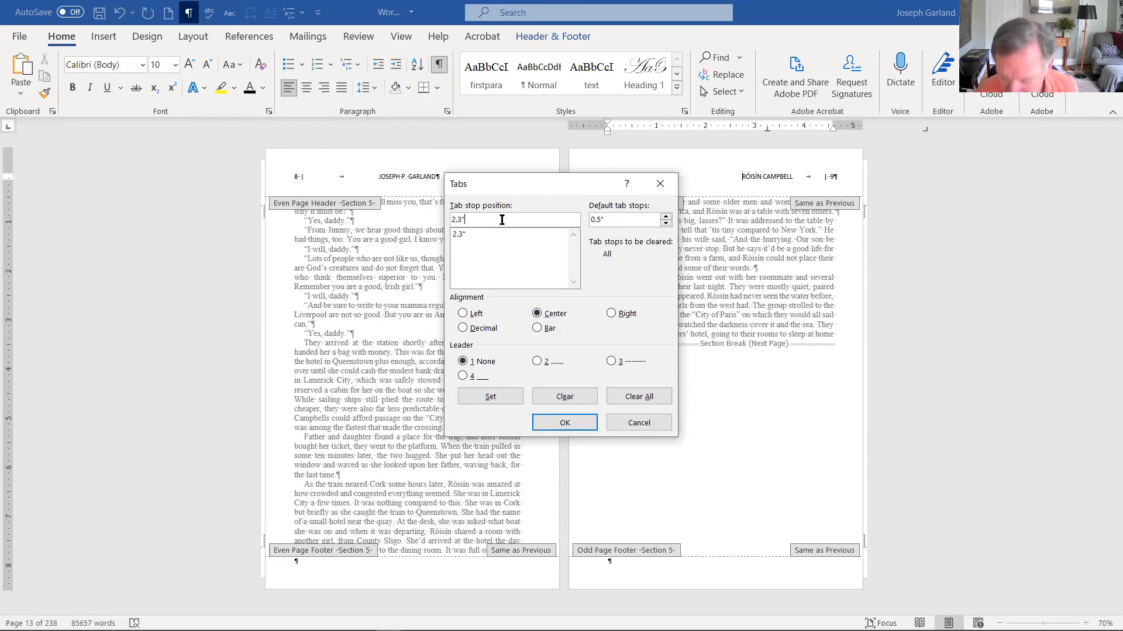
key(BackSpace)
key(BackSpace)
text(4.6)
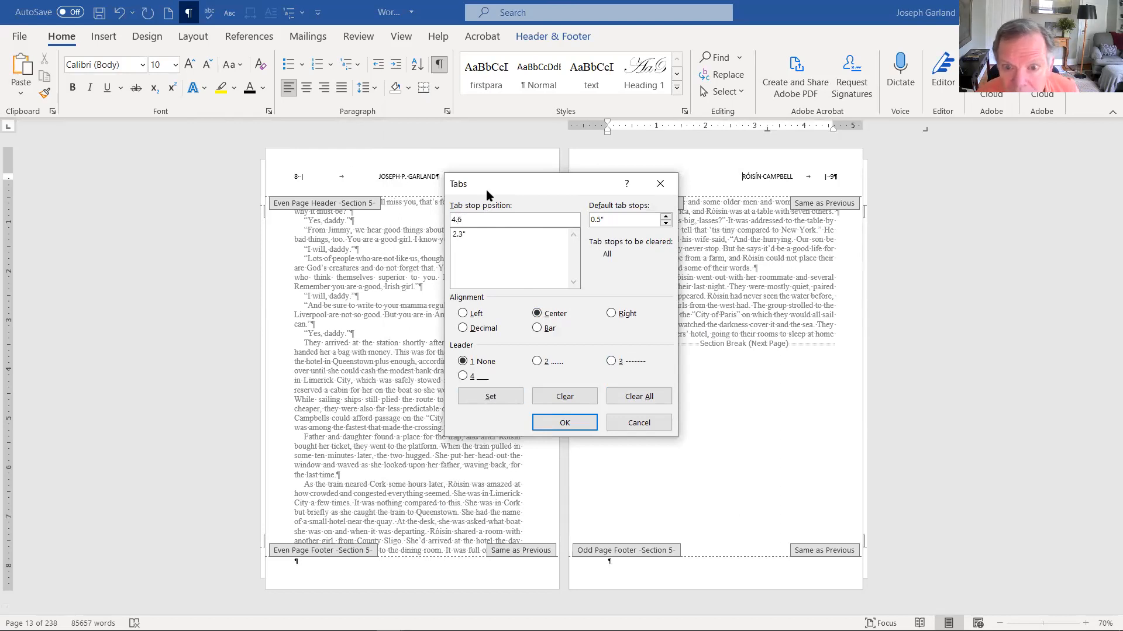
click(611, 314)
click(490, 397)
click(563, 424)
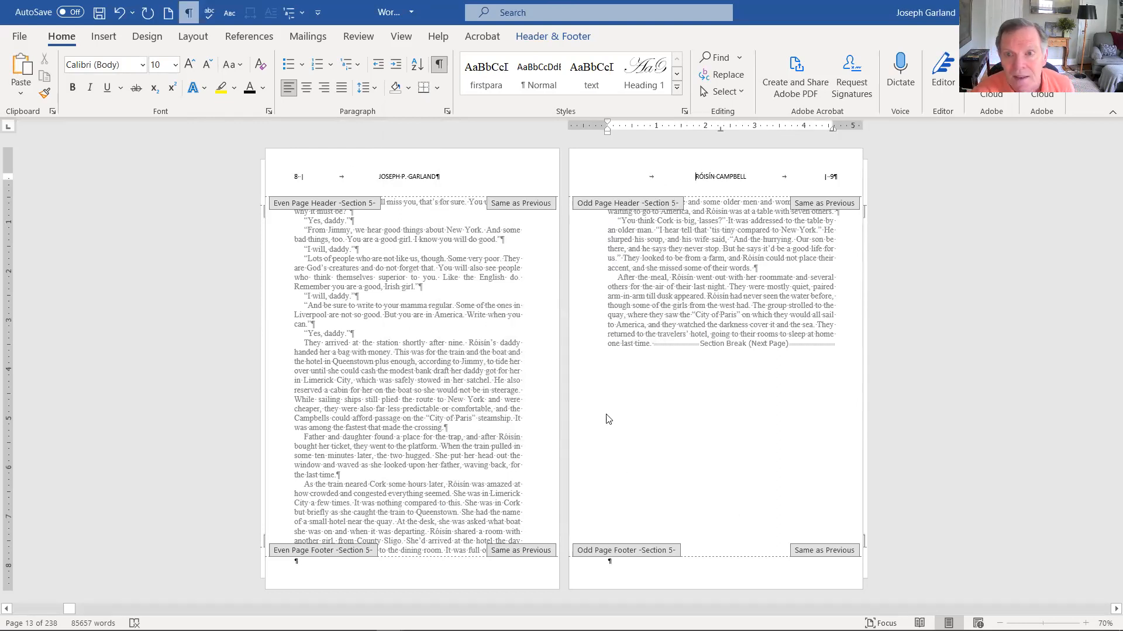
Switch the page movement to vertical and open the odd-page header on page 9 for editing
click(402, 38)
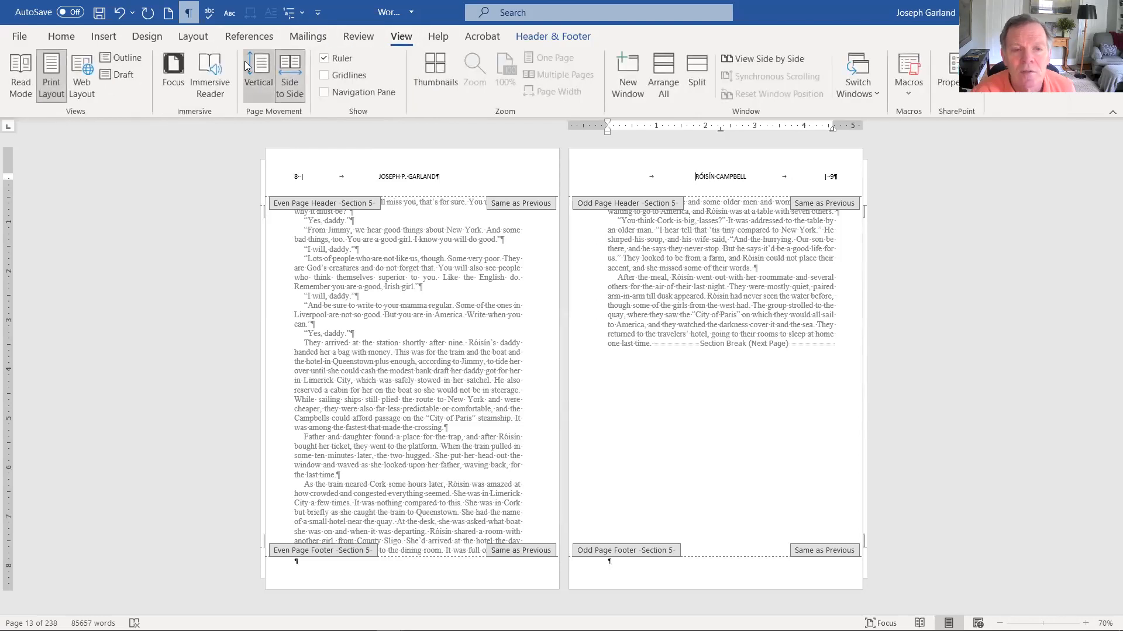
click(247, 66)
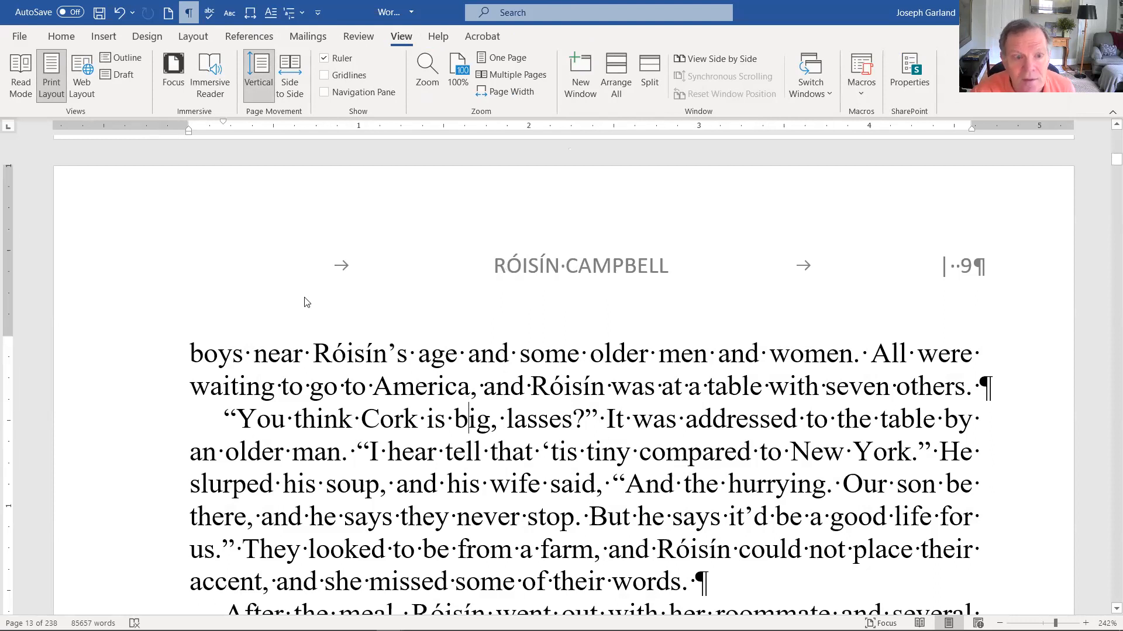
click(59, 37)
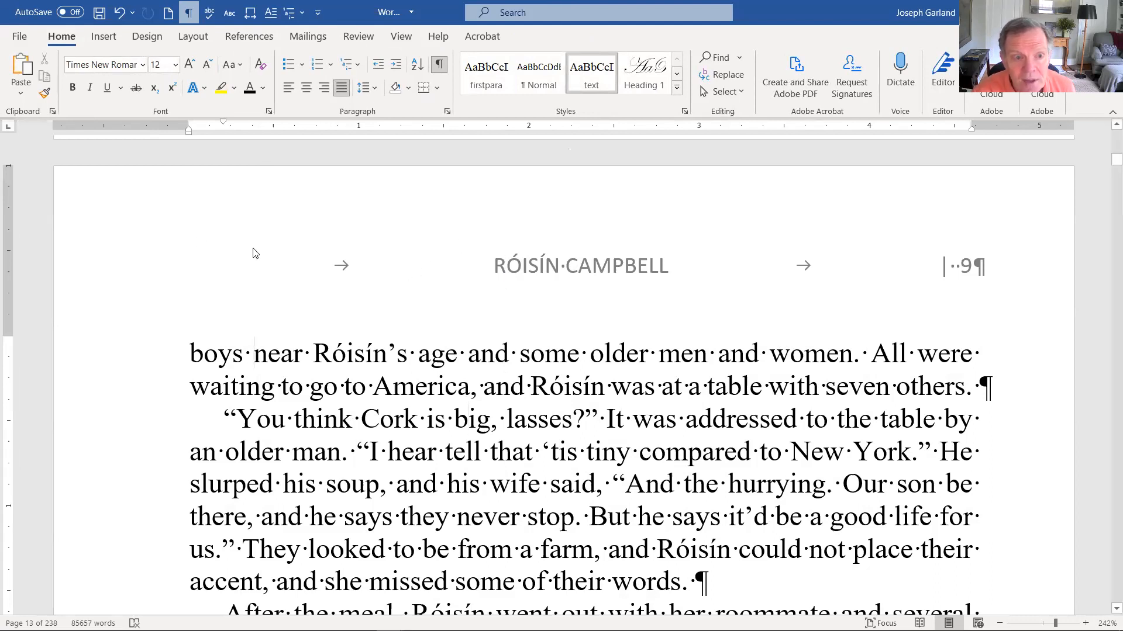
click(494, 260)
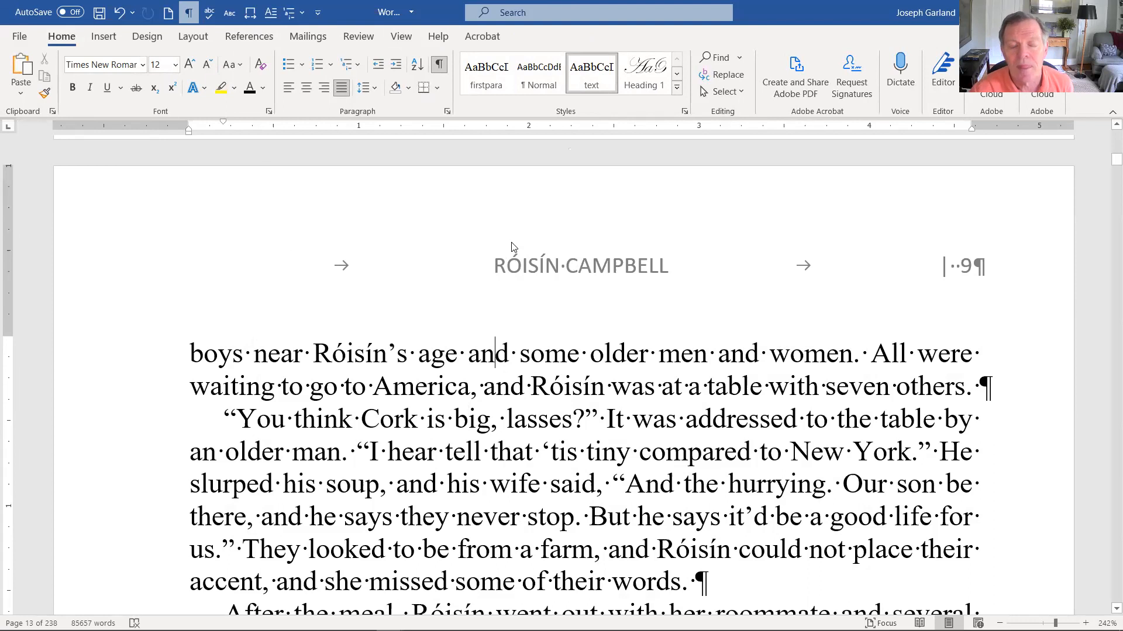
double_click(496, 271)
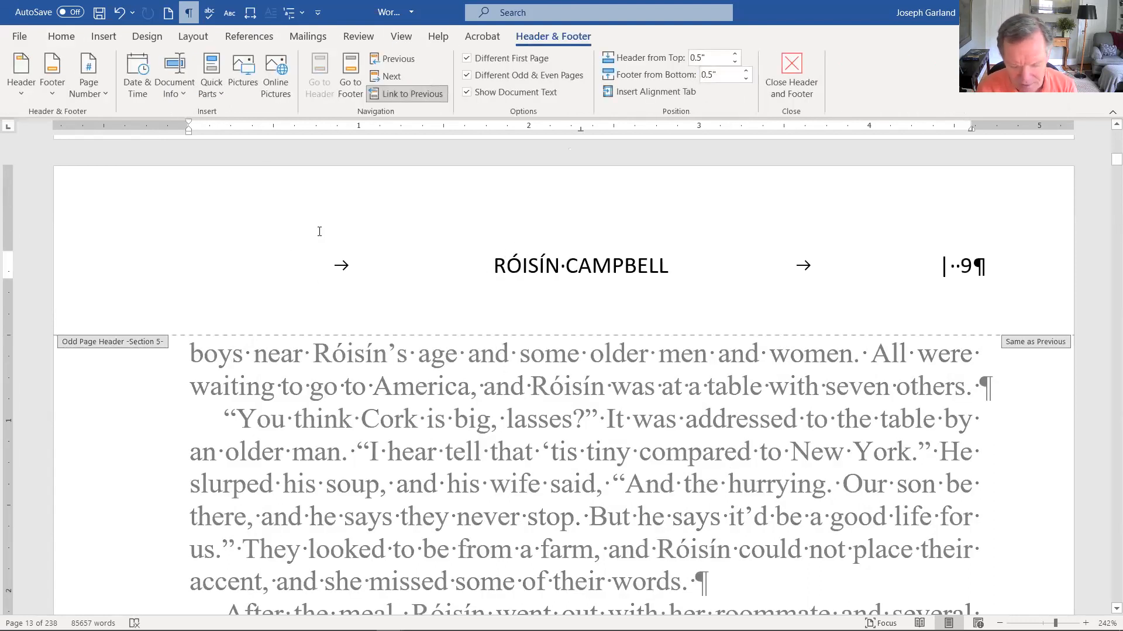
Set all text in the odd-page header to Times New Roman, 12 pt
key(ctrl+a)
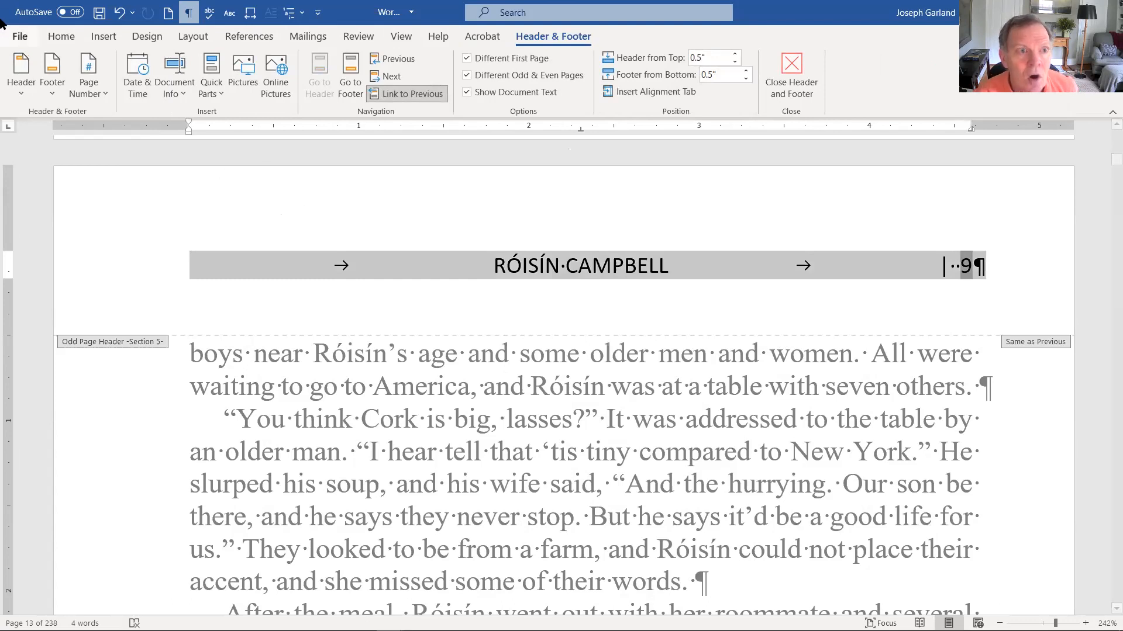
click(54, 36)
click(86, 62)
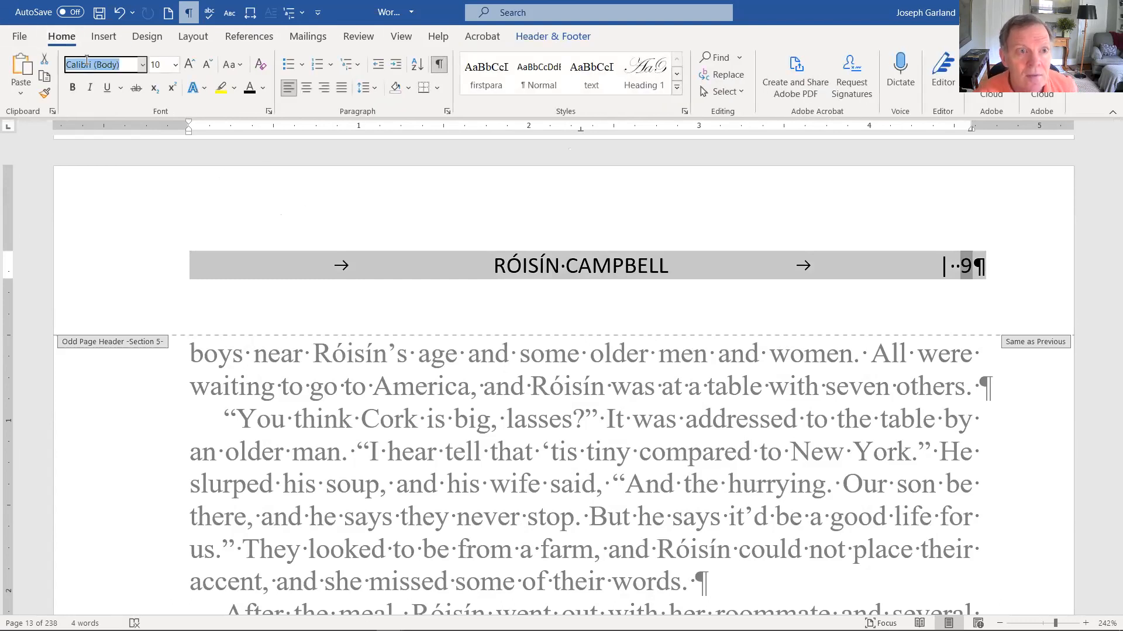
text(Times New Roman)
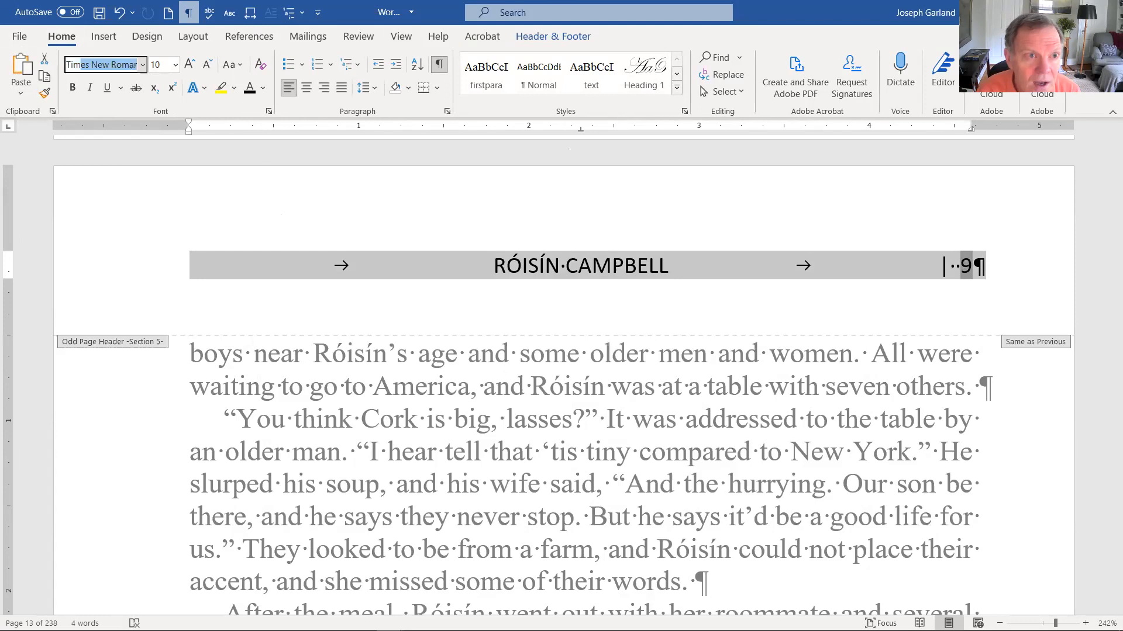
key(Tab)
text(1)
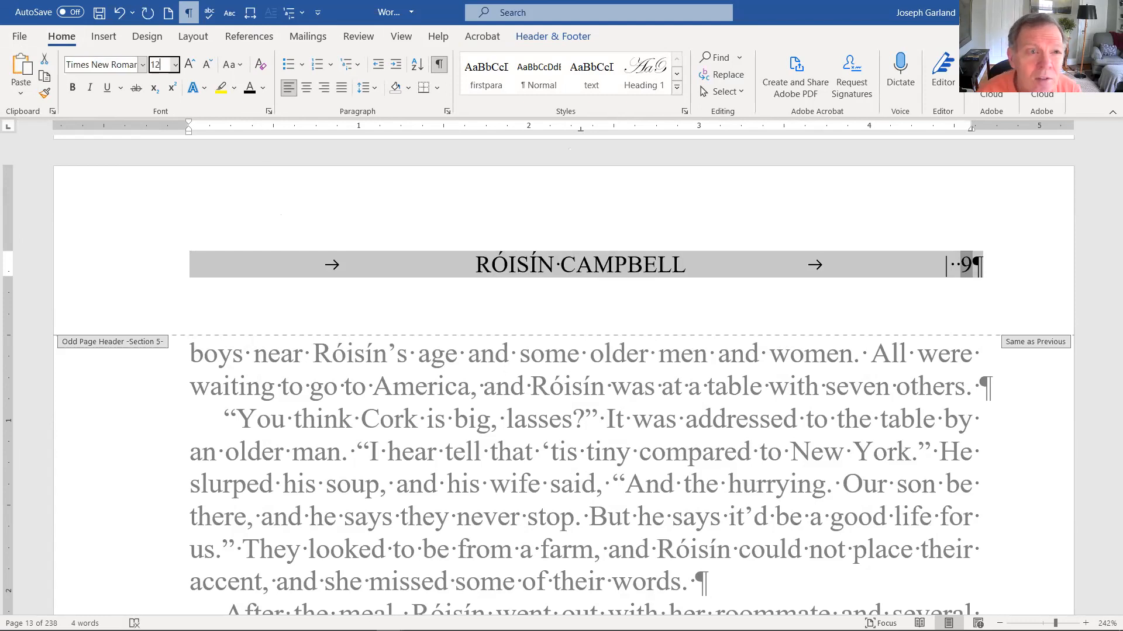
key(Return)
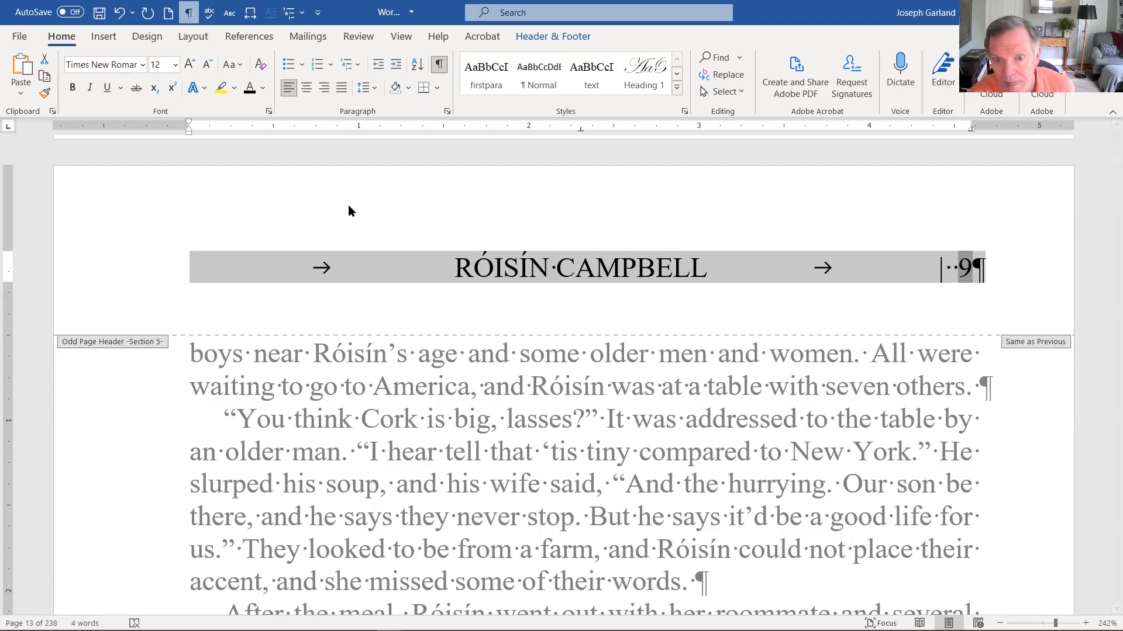
Set all text in the even-page header on page 8 to Times New Roman, 12 pt, and leave the header
click(368, 318)
scroll(122, 296, up, 1)
scroll(123, 291, down, 1)
scroll(125, 290, up, 12)
scroll(200, 287, up, 6)
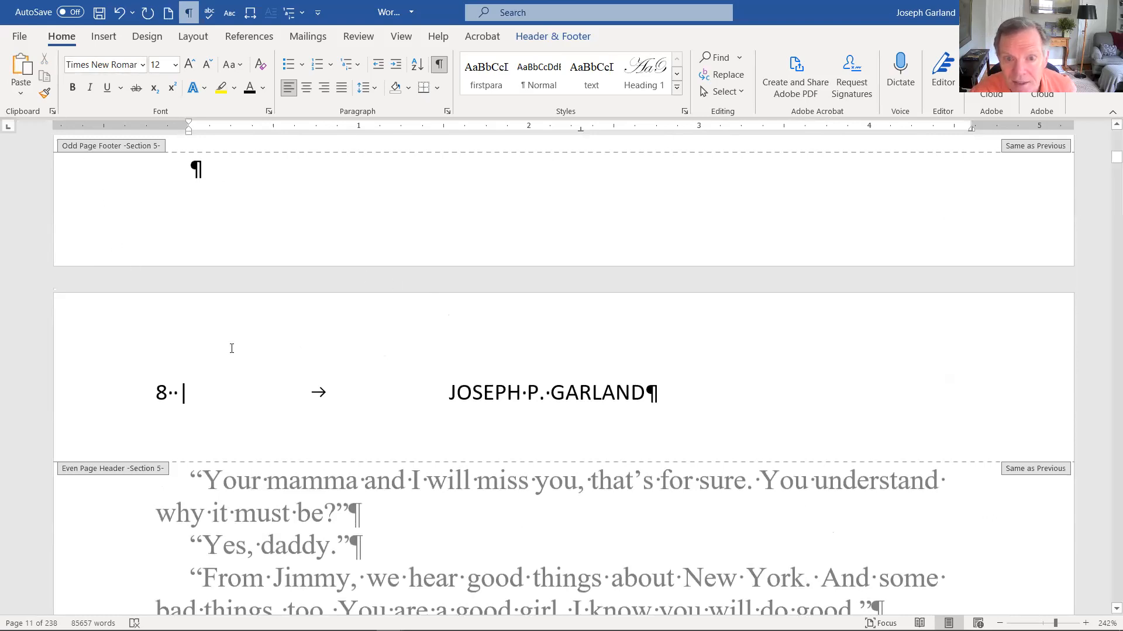
click(689, 368)
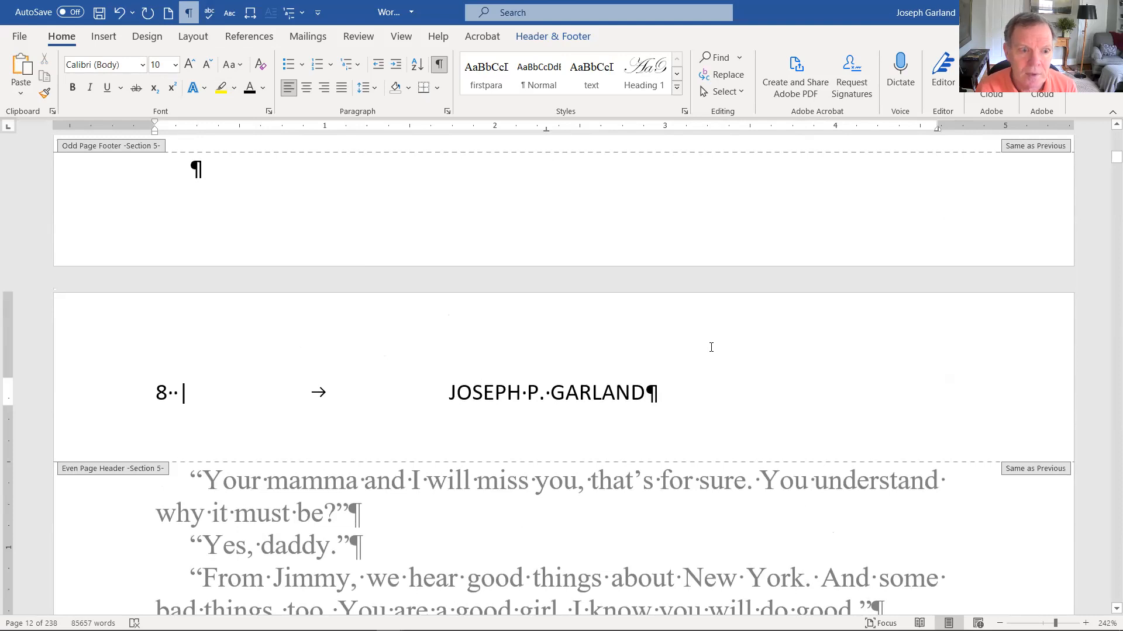
key(ctrl+a)
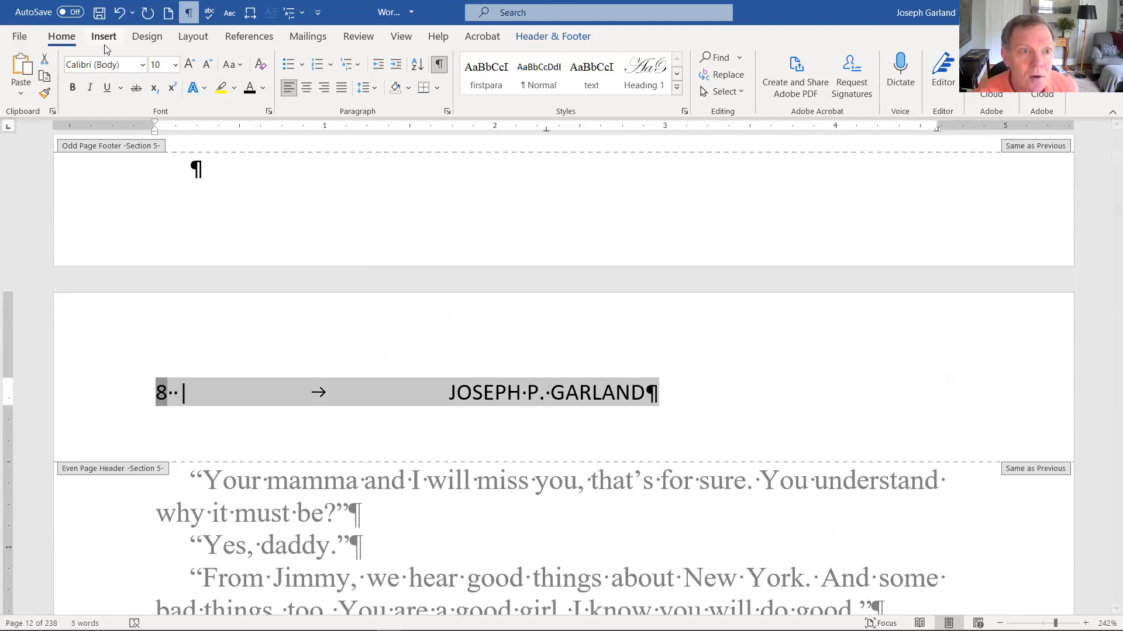
double_click(98, 63)
key(BackSpace)
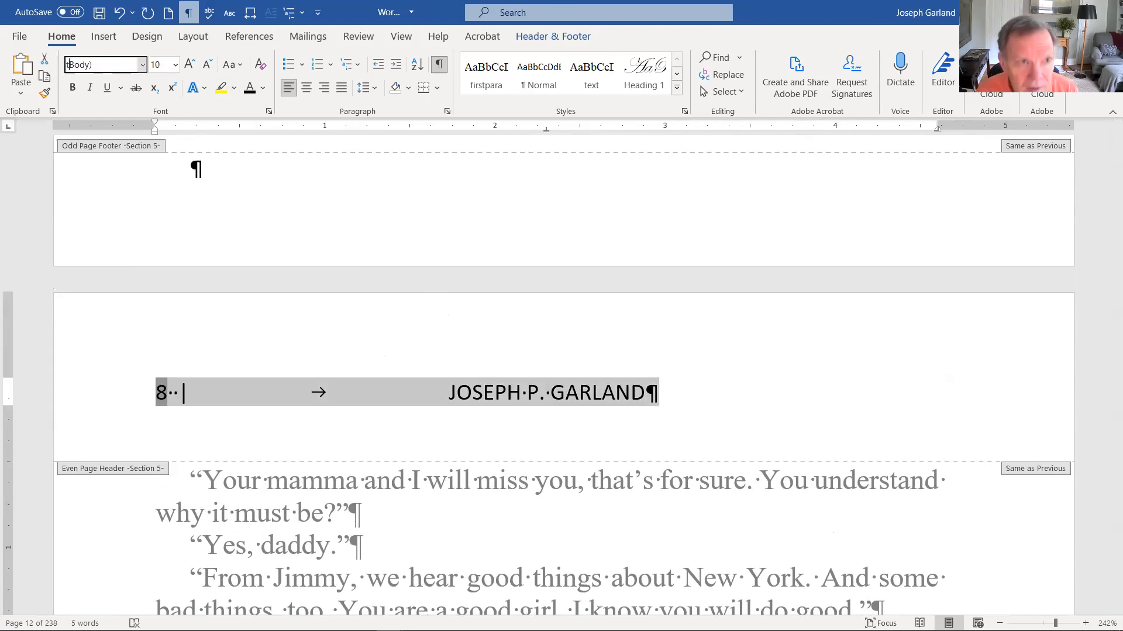
key(BackSpace)
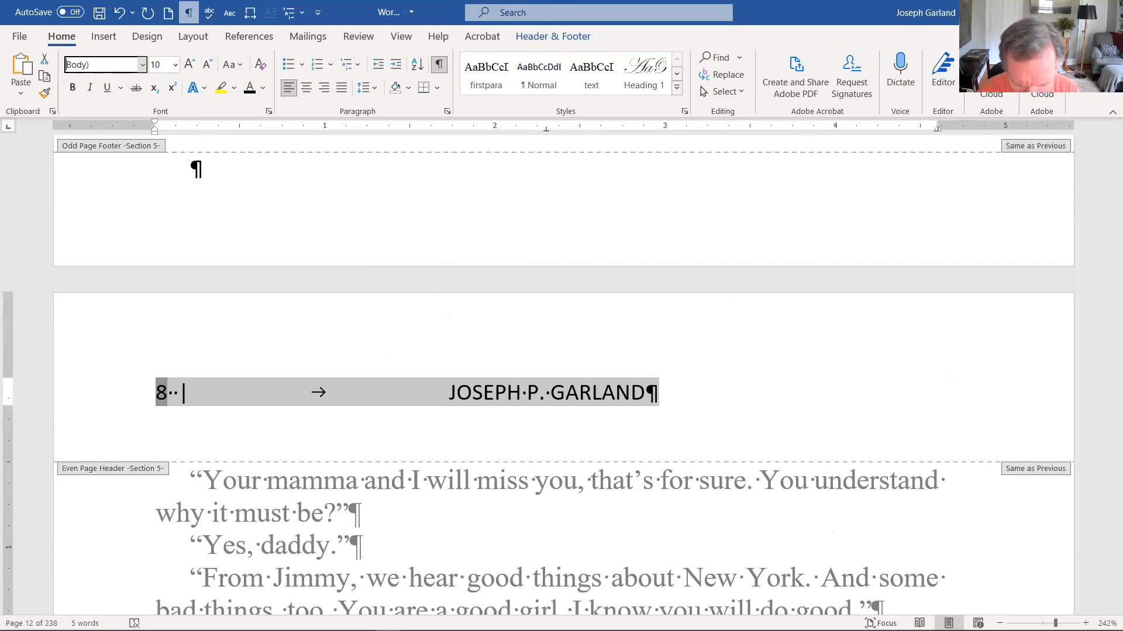
key(Delete)
key(Delete)
key(Delete)
key(Delete)
key(Delete)
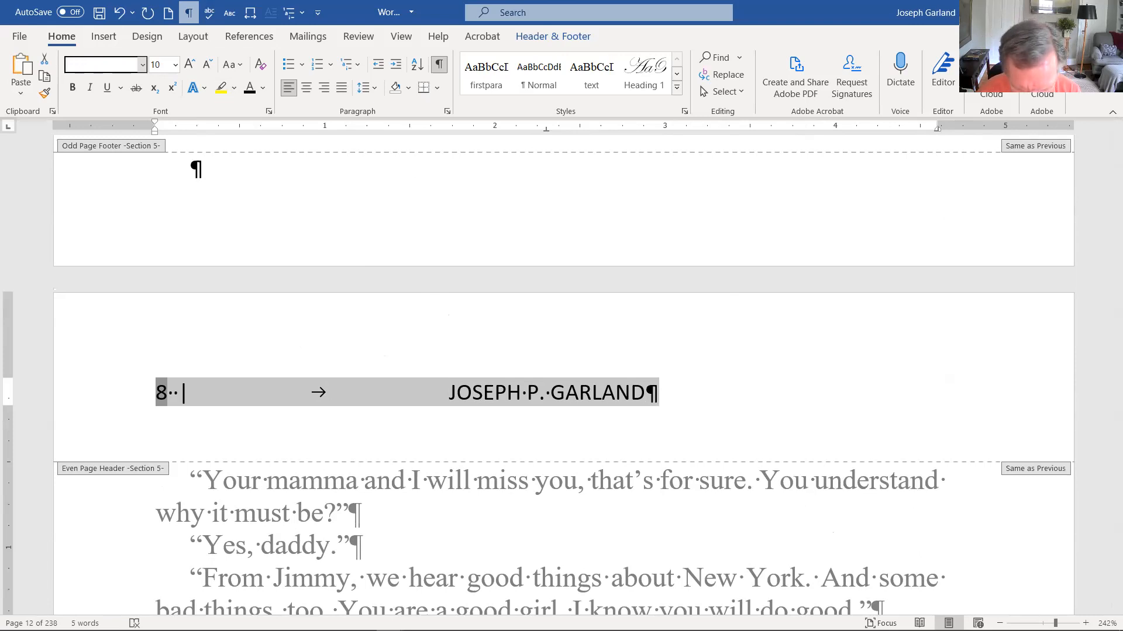
text(Times)
key(Tab)
text(1)
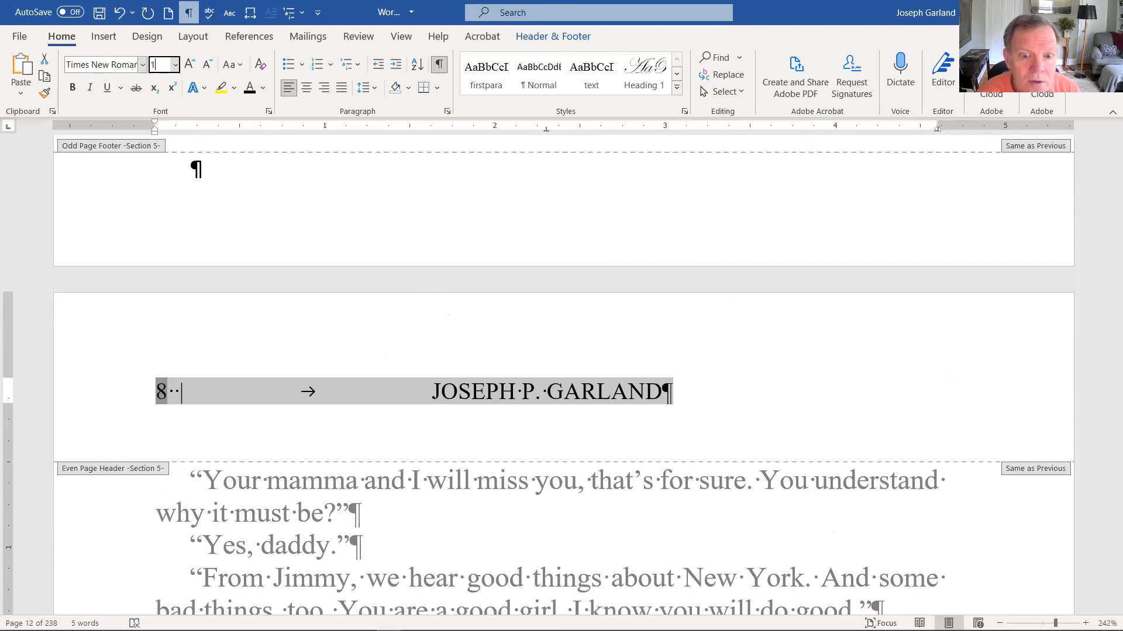
text(2)
key(Return)
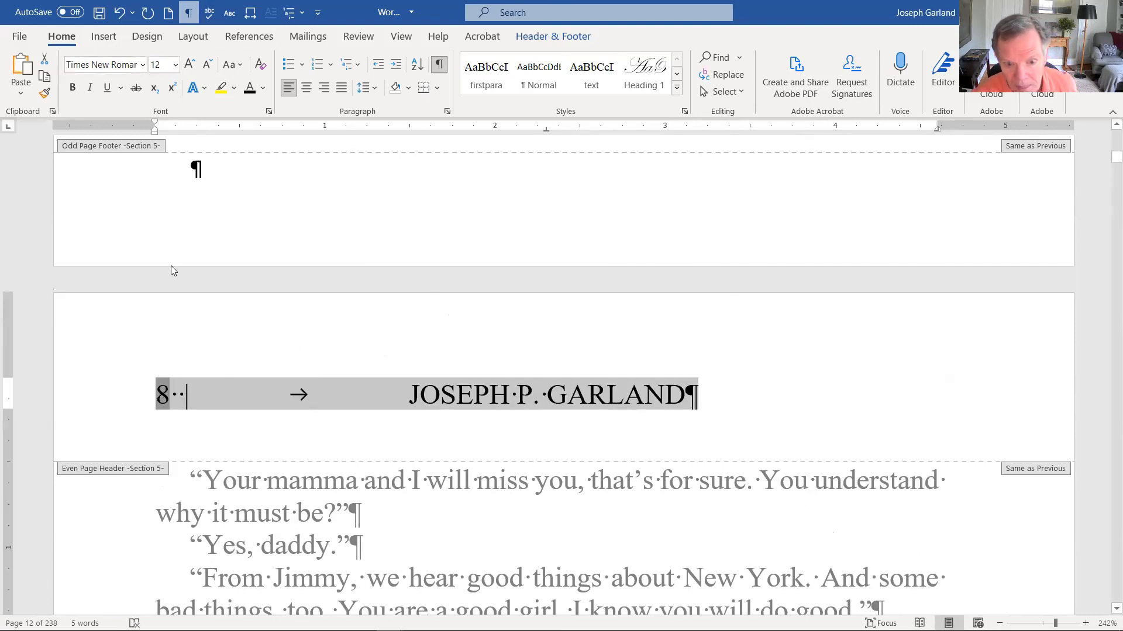
double_click(491, 535)
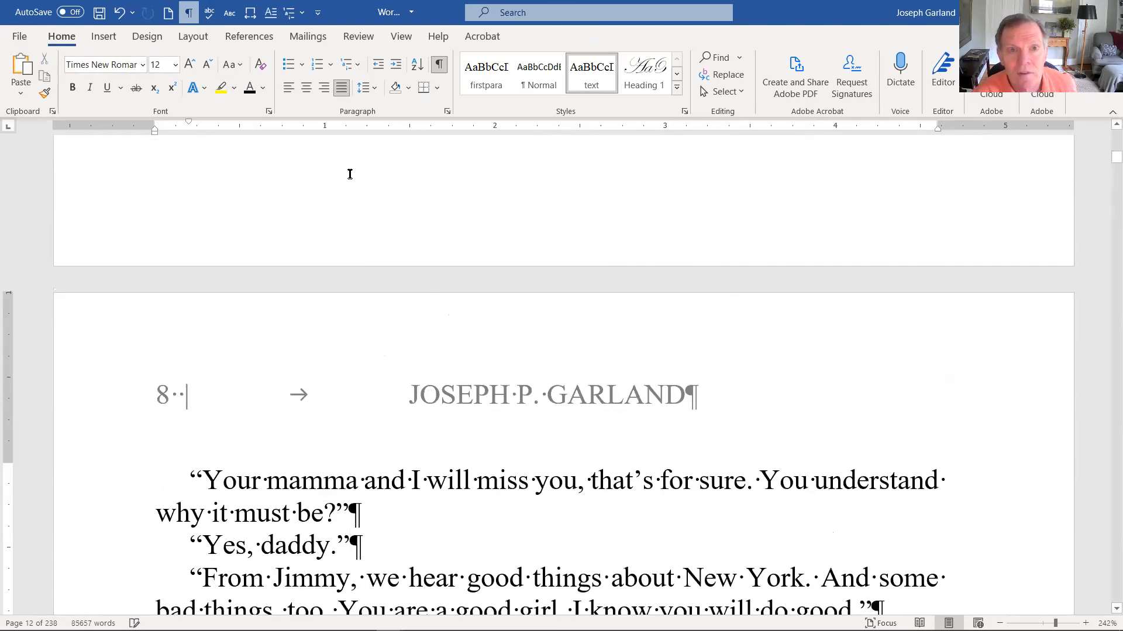
Switch the page movement to side to side and check the headers back through the spread of pages 2 and 3
click(402, 38)
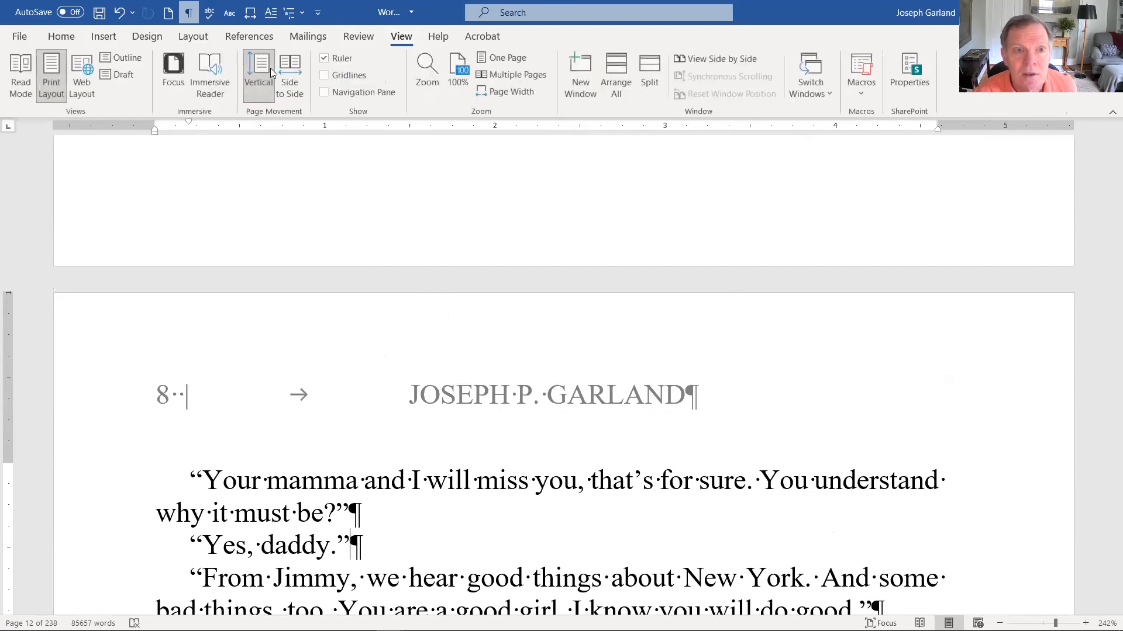
click(290, 76)
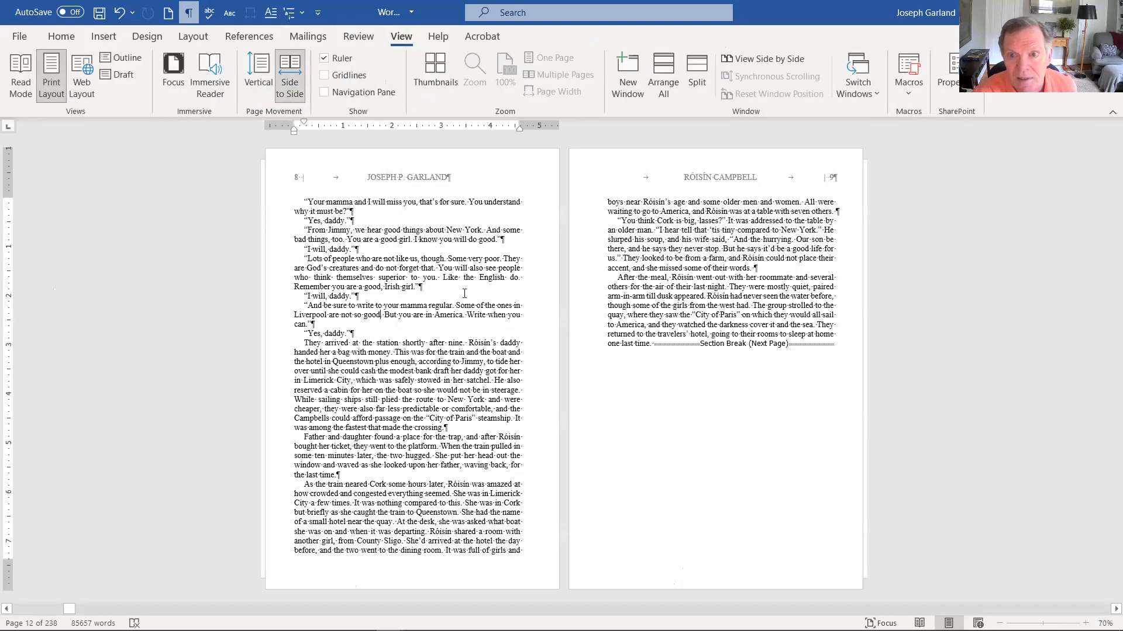
scroll(513, 353, up, 4)
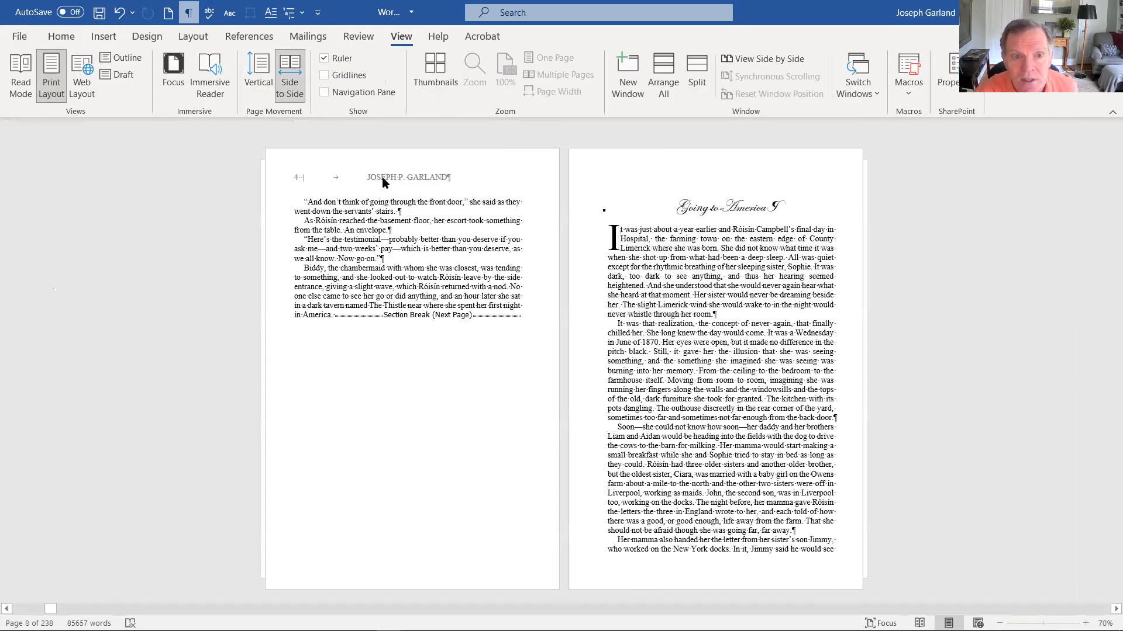
scroll(383, 183, up, 1)
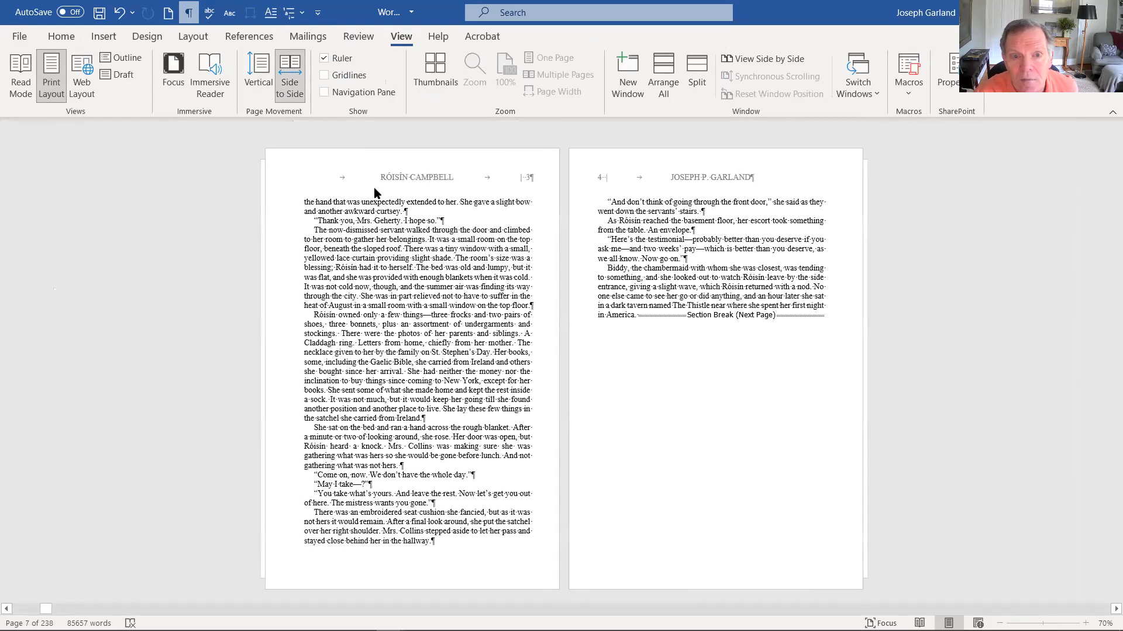
scroll(391, 217, up, 1)
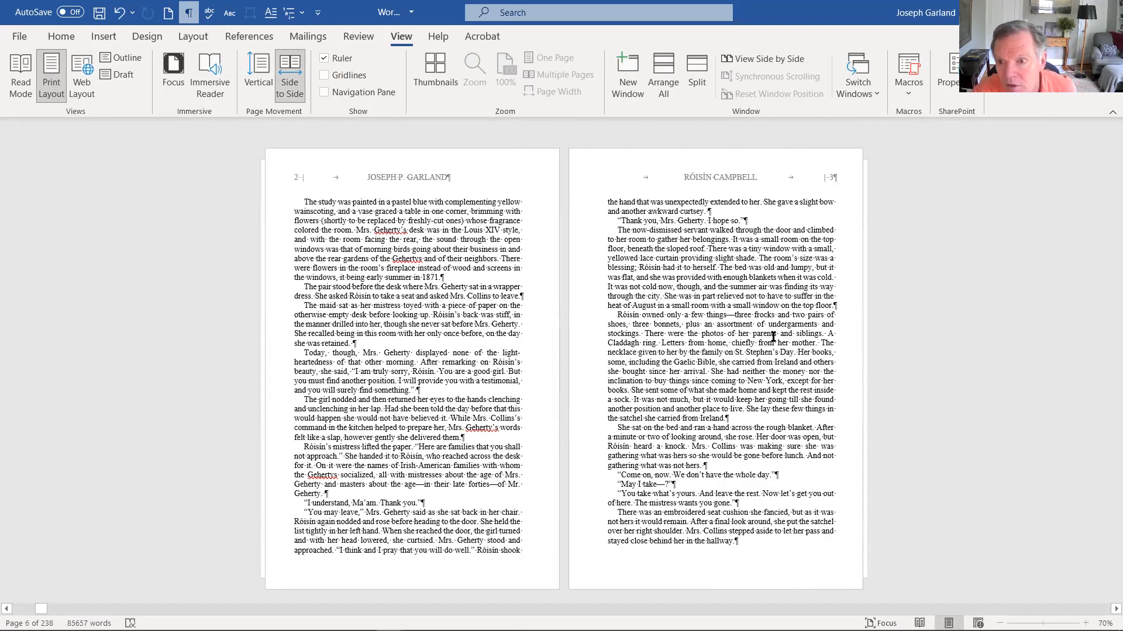
Hide the formatting marks and look over the headers from the opening chapter back to the Contents pages
click(187, 10)
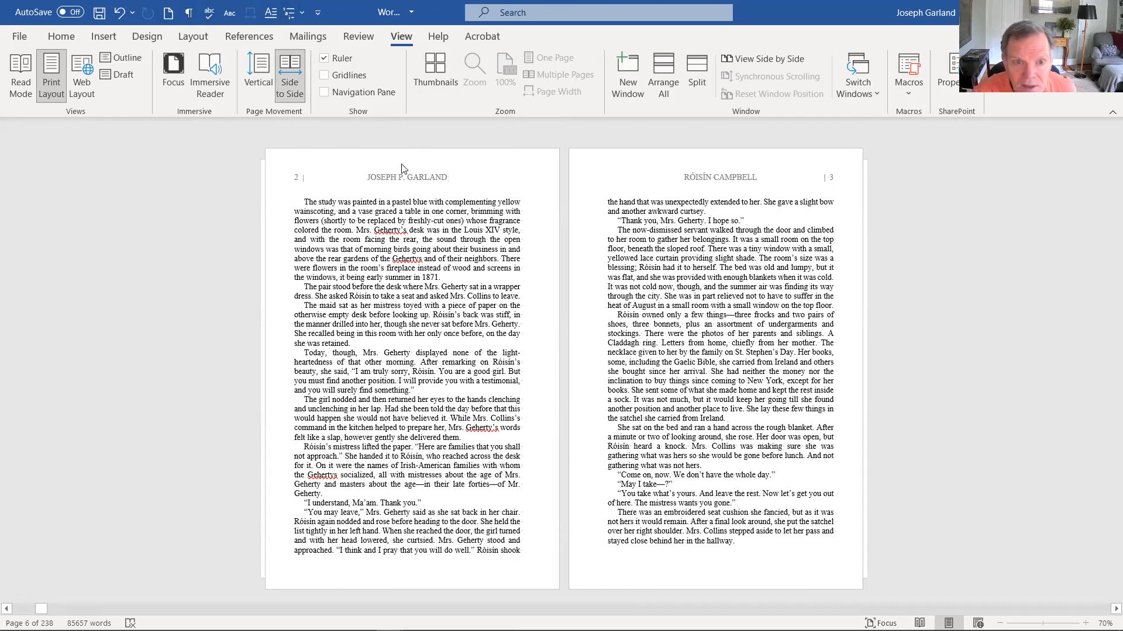
scroll(533, 293, up, 3)
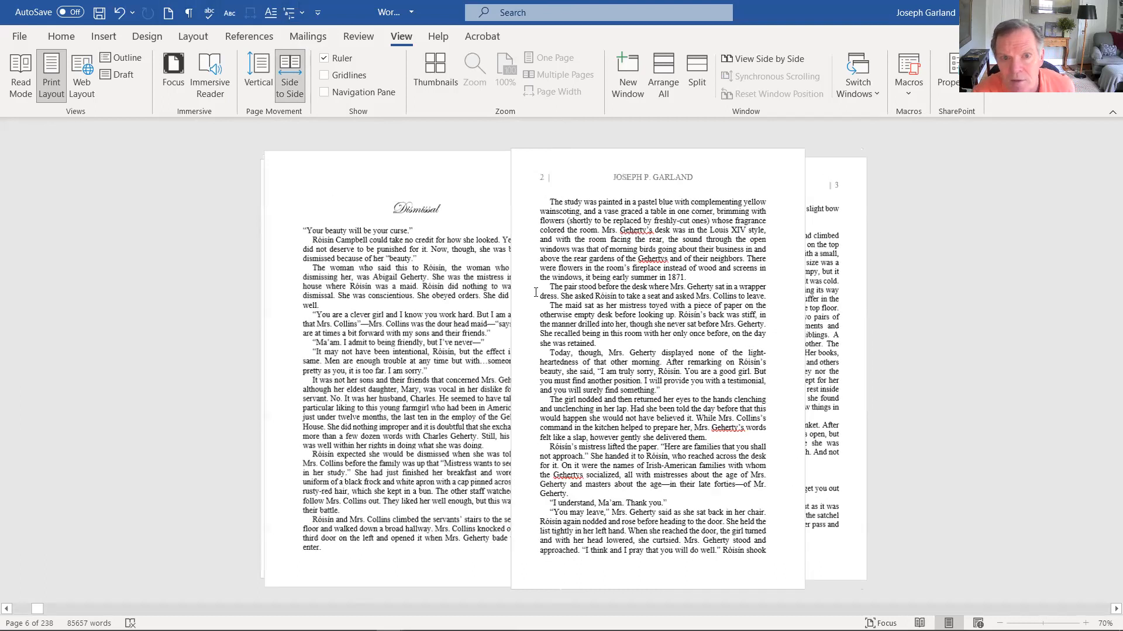
scroll(533, 292, down, 2)
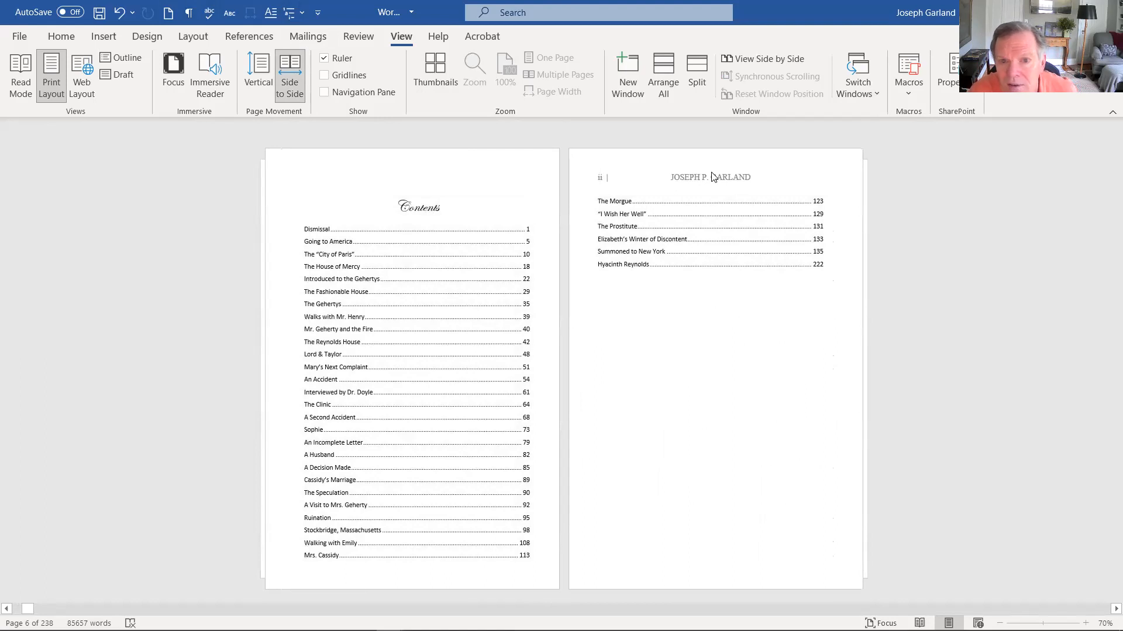
Look through the headers and chapter openings from the Contents pages to The House of Mercy
scroll(689, 275, down, 2)
scroll(728, 362, down, 1)
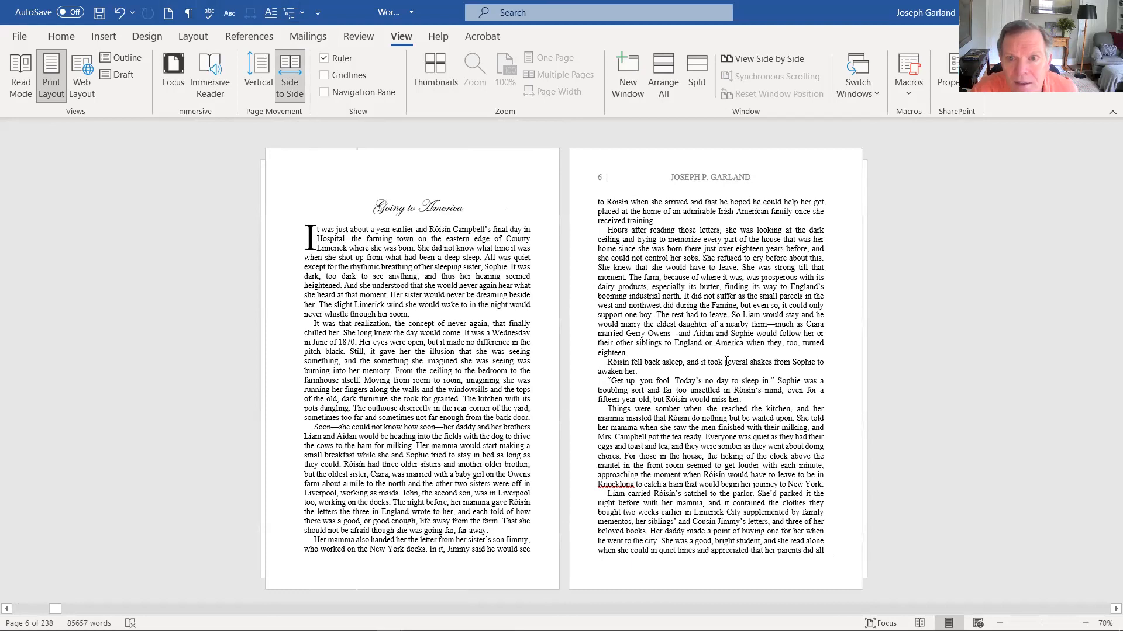
scroll(726, 362, down, 1)
scroll(726, 361, down, 2)
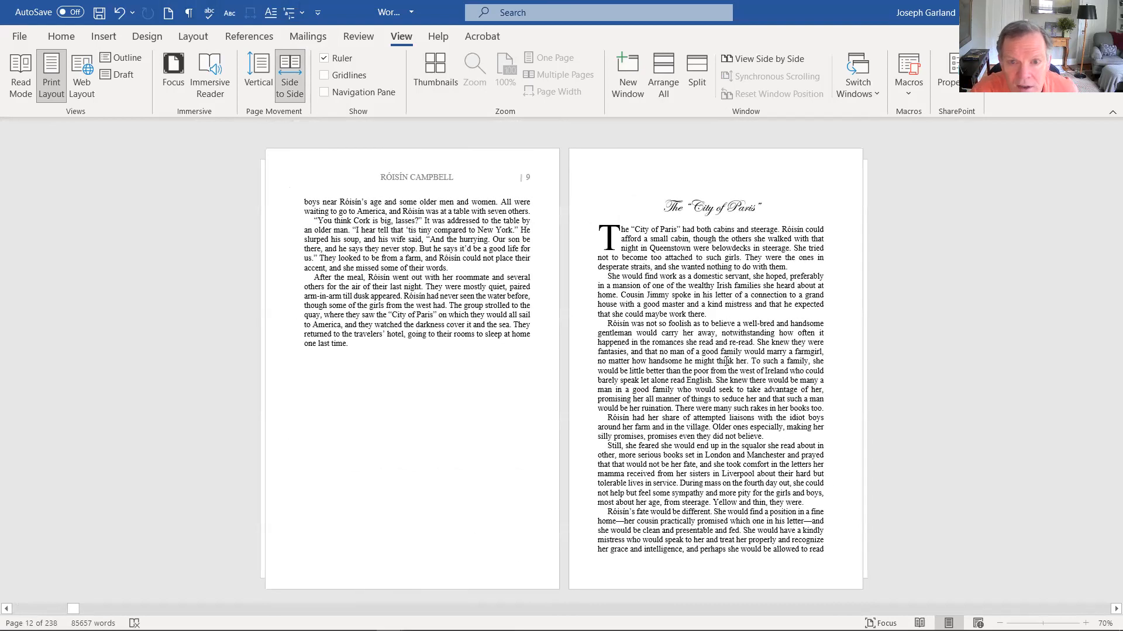
scroll(725, 361, down, 4)
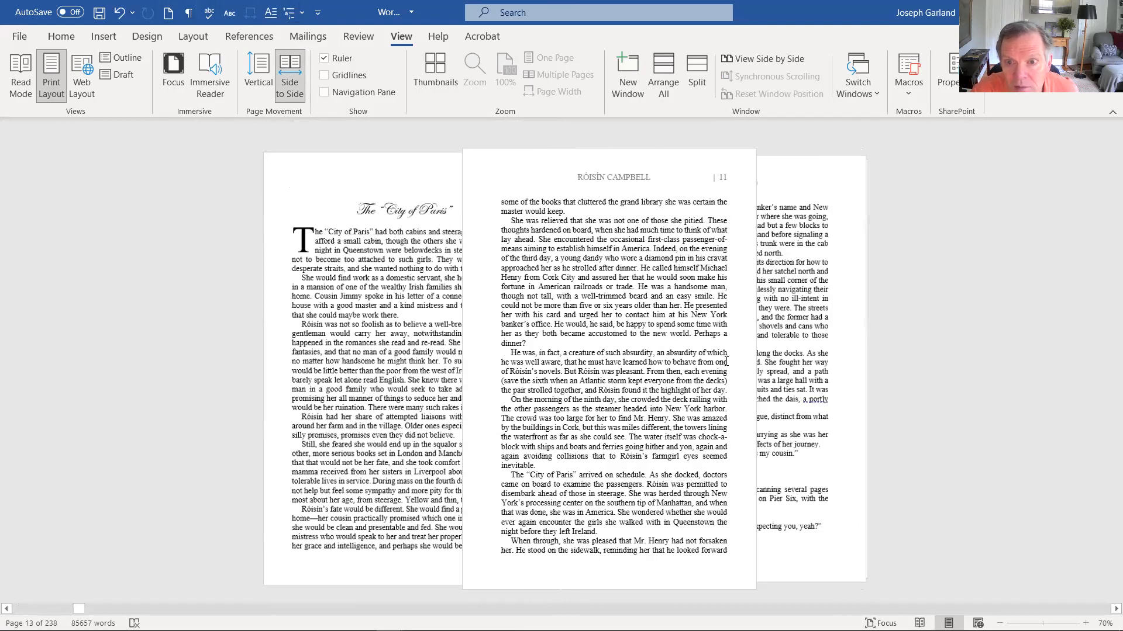
scroll(726, 361, down, 1)
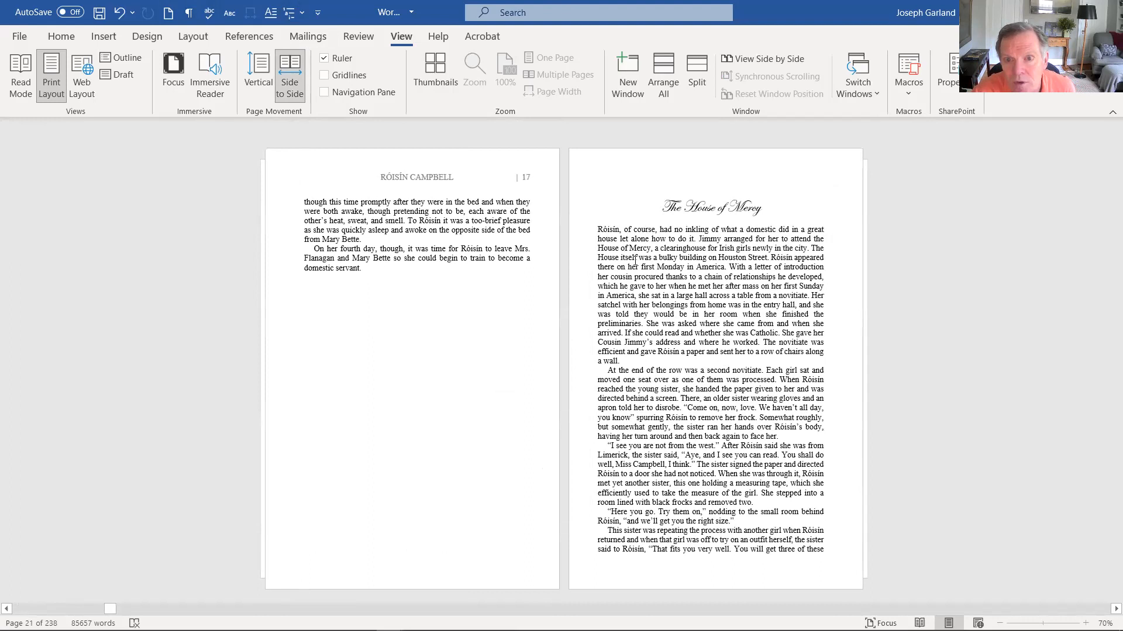
click(639, 259)
click(270, 13)
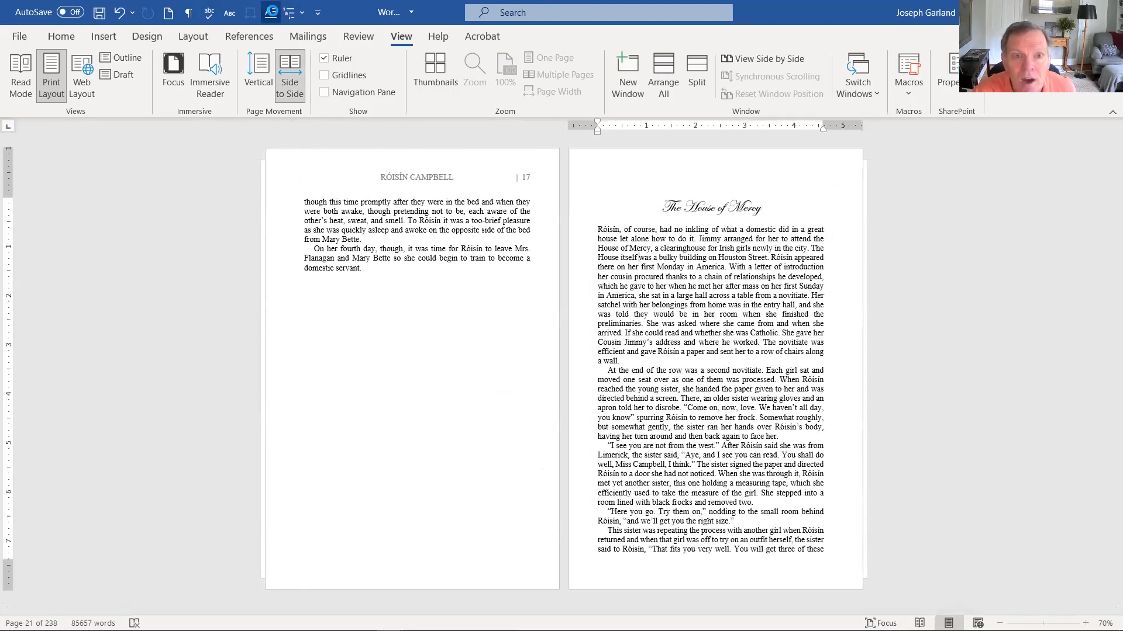
click(565, 256)
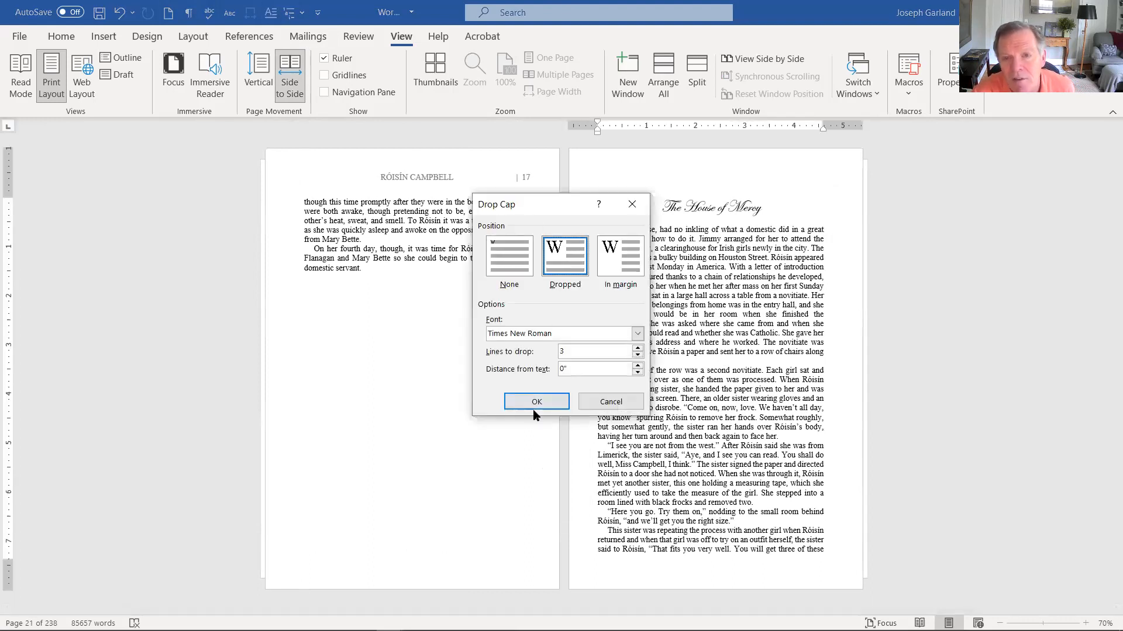
click(605, 399)
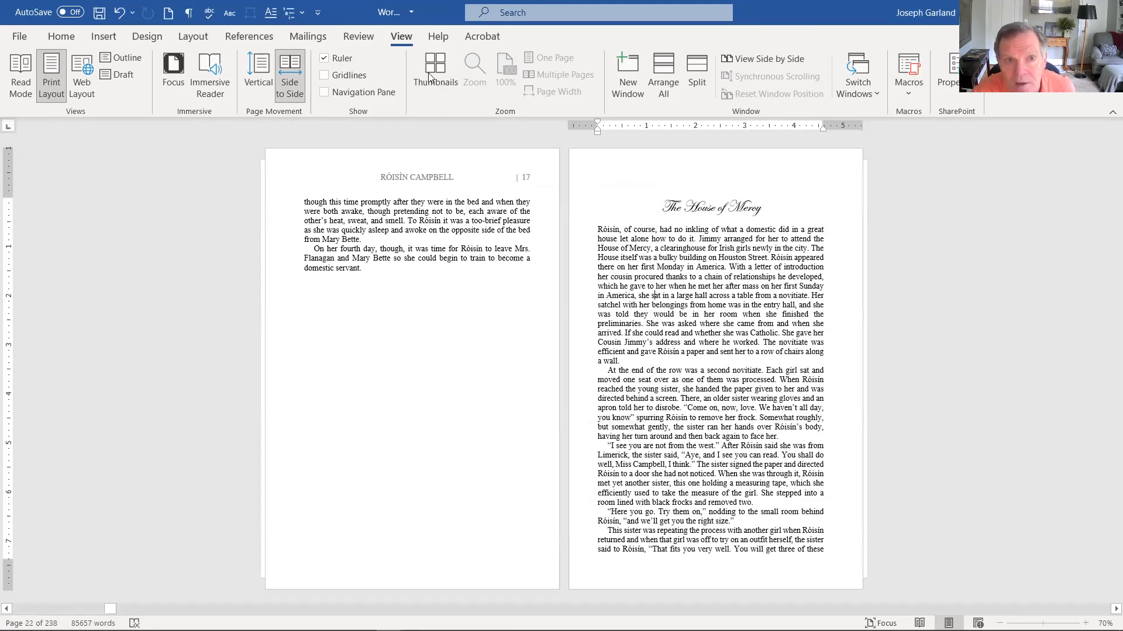
Add a dropped initial in Times New Roman spanning 3 lines to the first paragraph of The House of Mercy
click(270, 14)
click(567, 257)
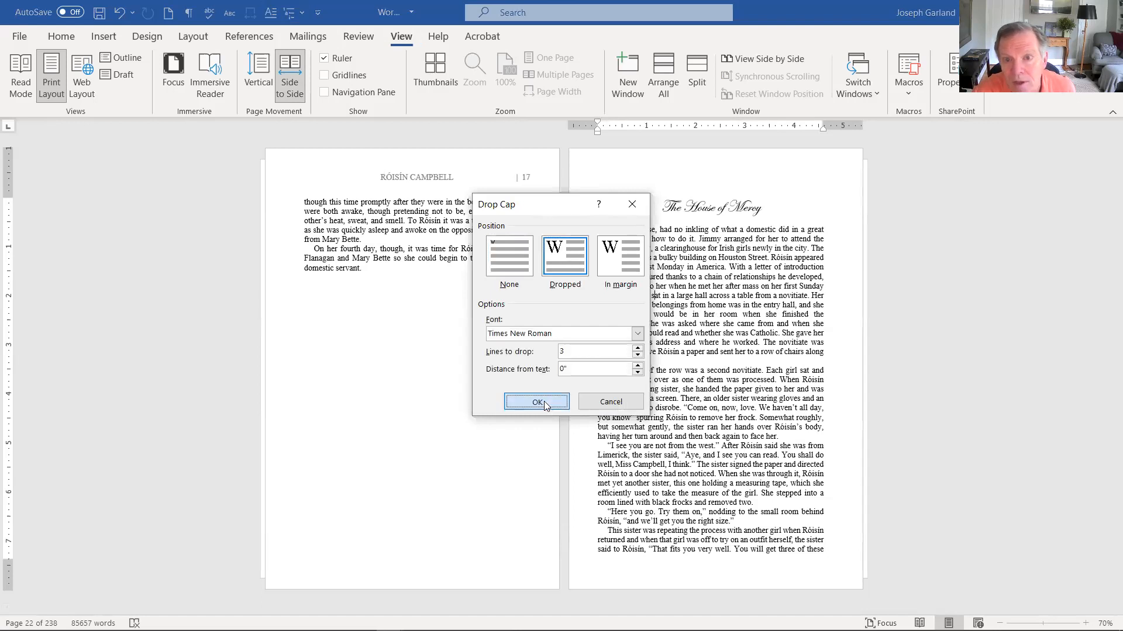
click(537, 402)
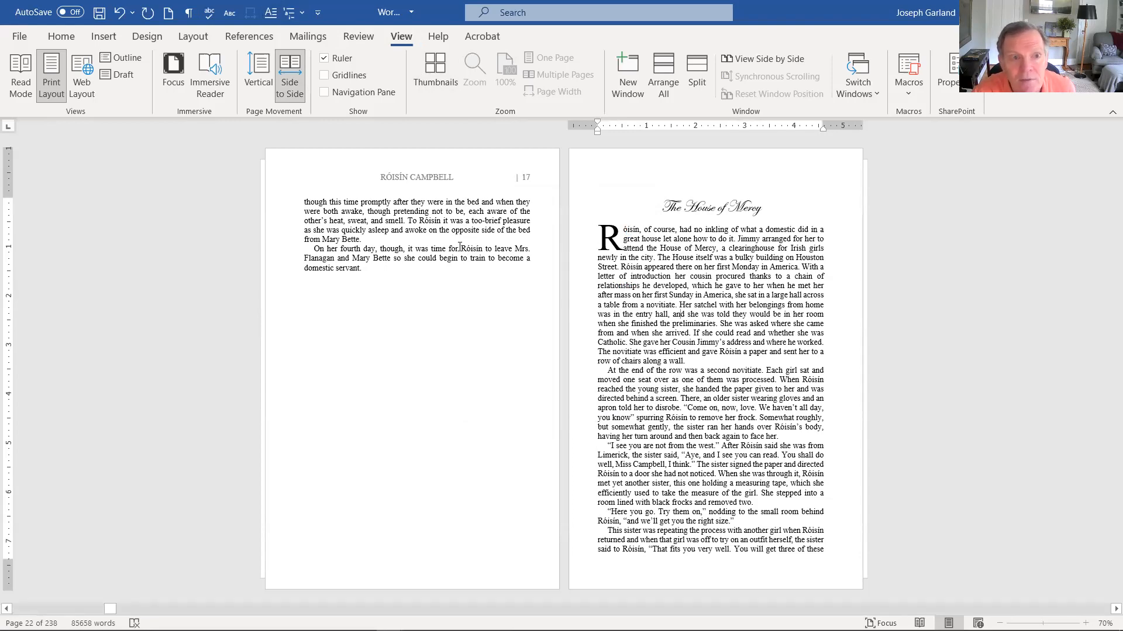
Look back through the headers and chapter openings from The House of Mercy to the title and copyright pages
scroll(459, 248, up, 8)
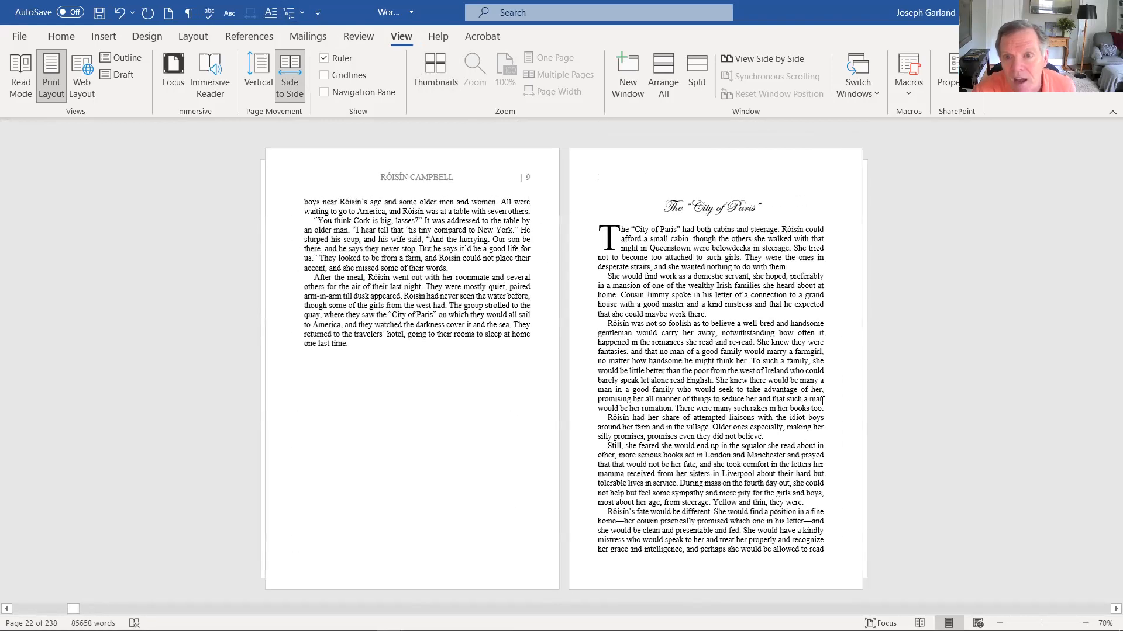
scroll(822, 401, up, 3)
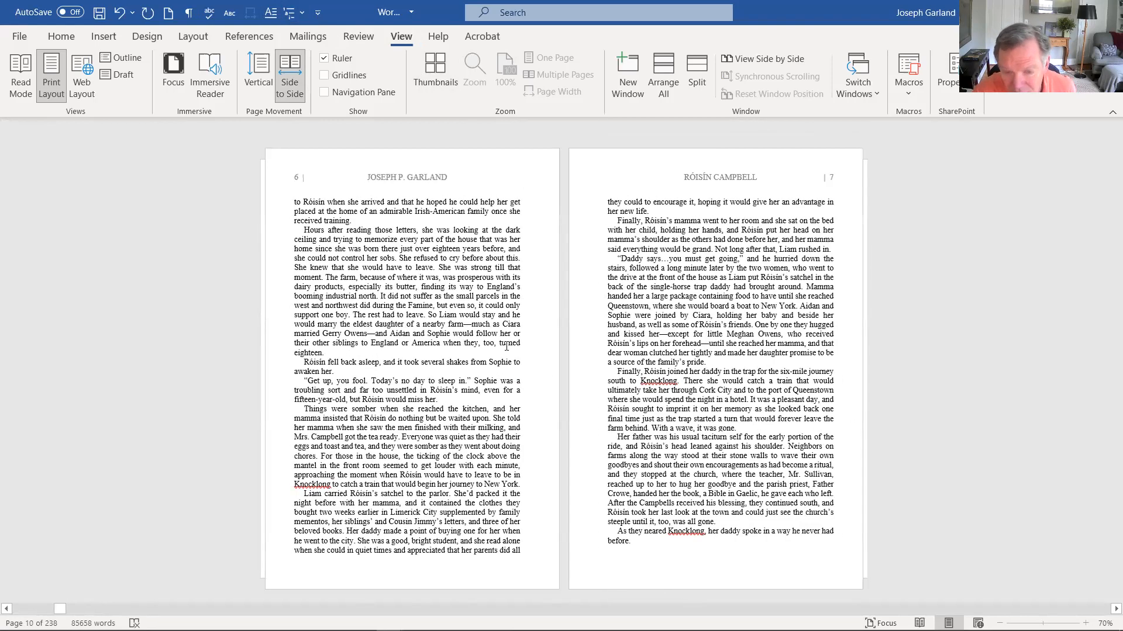
scroll(485, 343, up, 2)
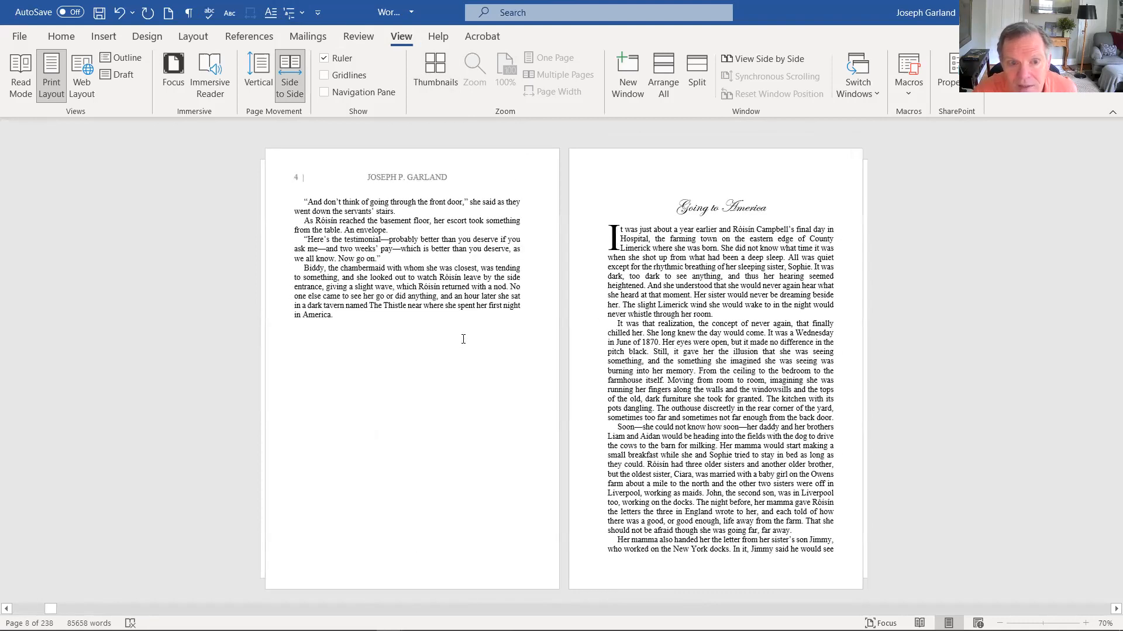
scroll(462, 340, up, 2)
scroll(462, 339, up, 2)
scroll(466, 338, down, 3)
click(457, 278)
scroll(480, 331, up, 3)
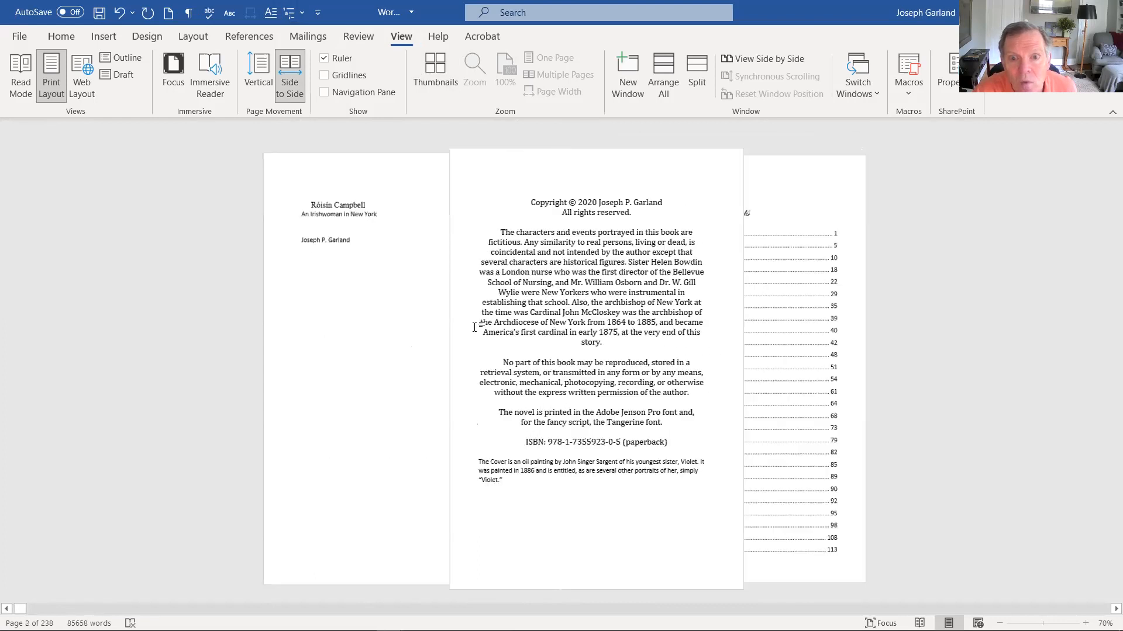
Select the whole document and update its fields, rebuilding the entire table of contents
scroll(776, 343, down, 2)
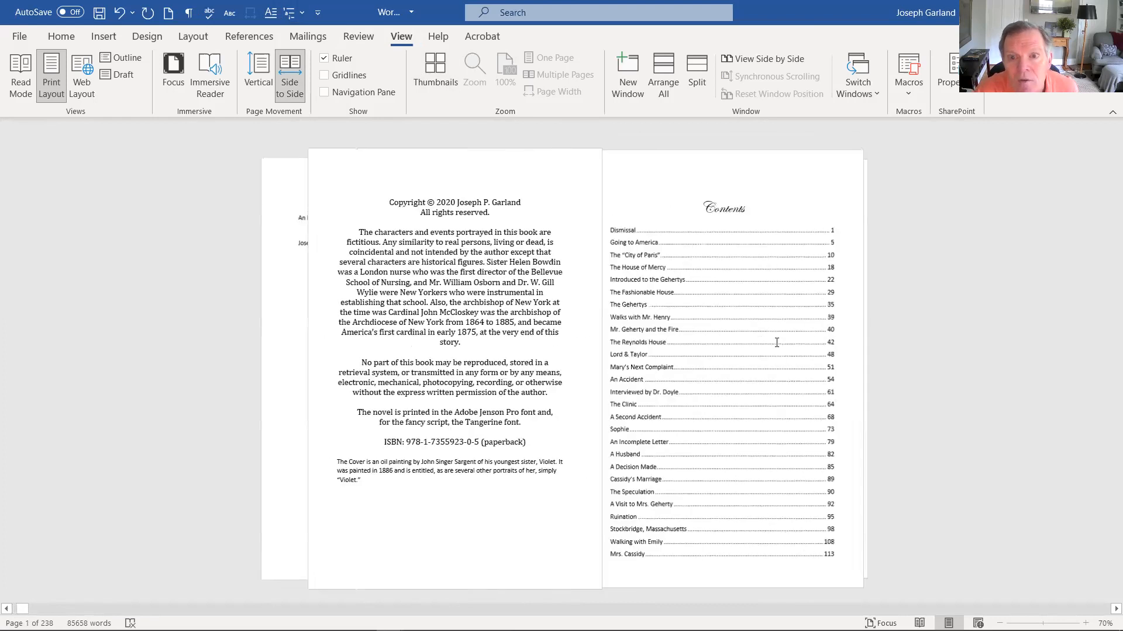
scroll(781, 339, down, 2)
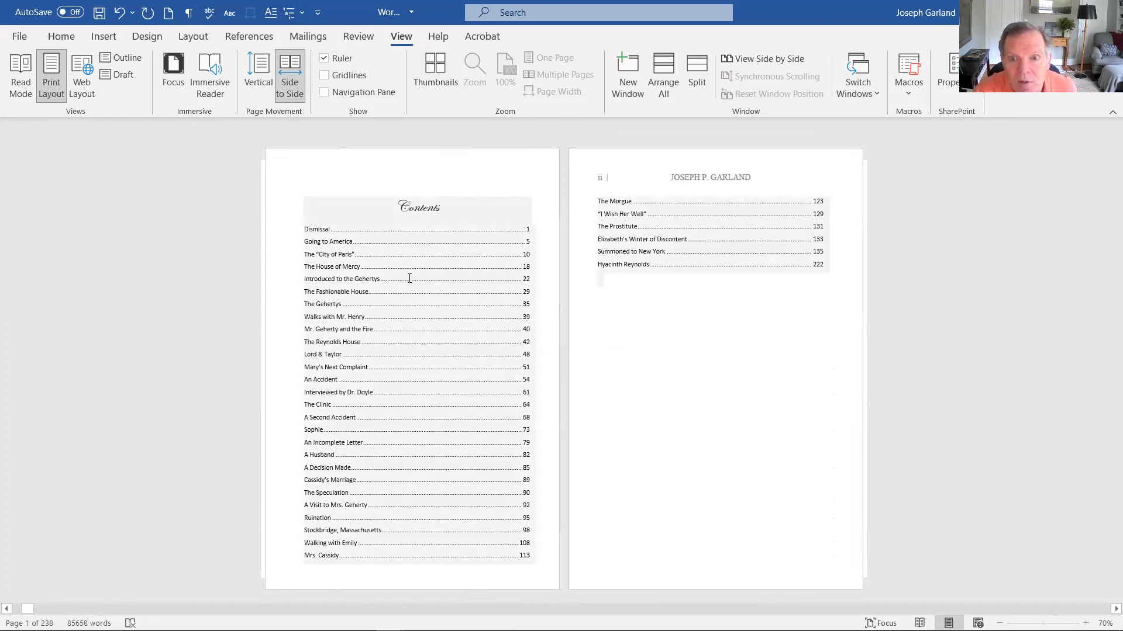
click(748, 382)
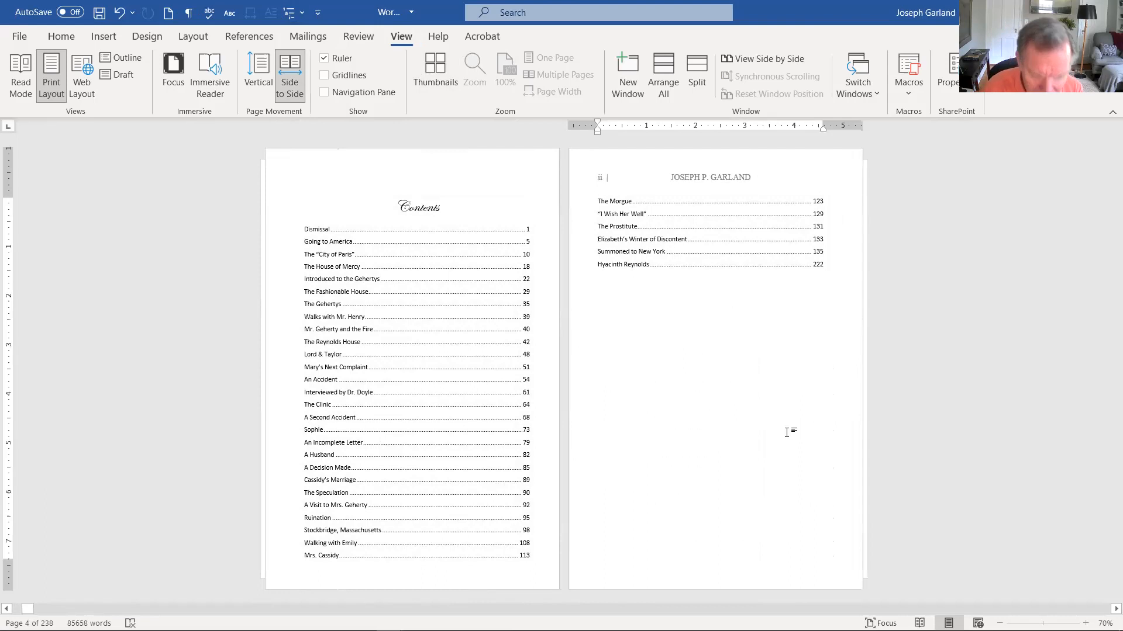
key(ctrl+a)
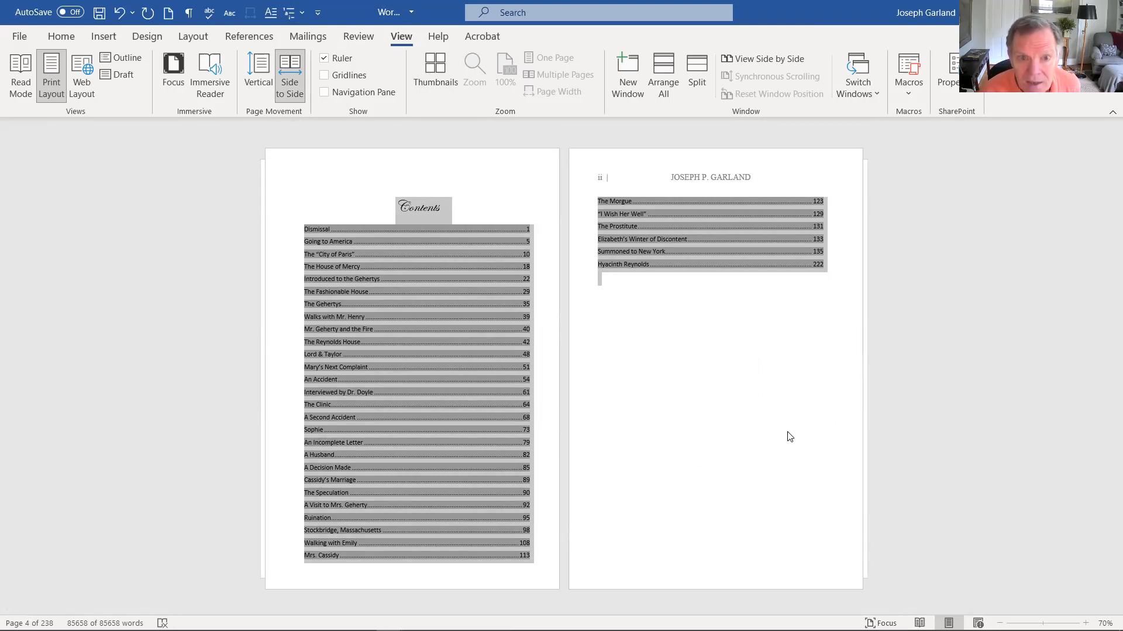
key(F9)
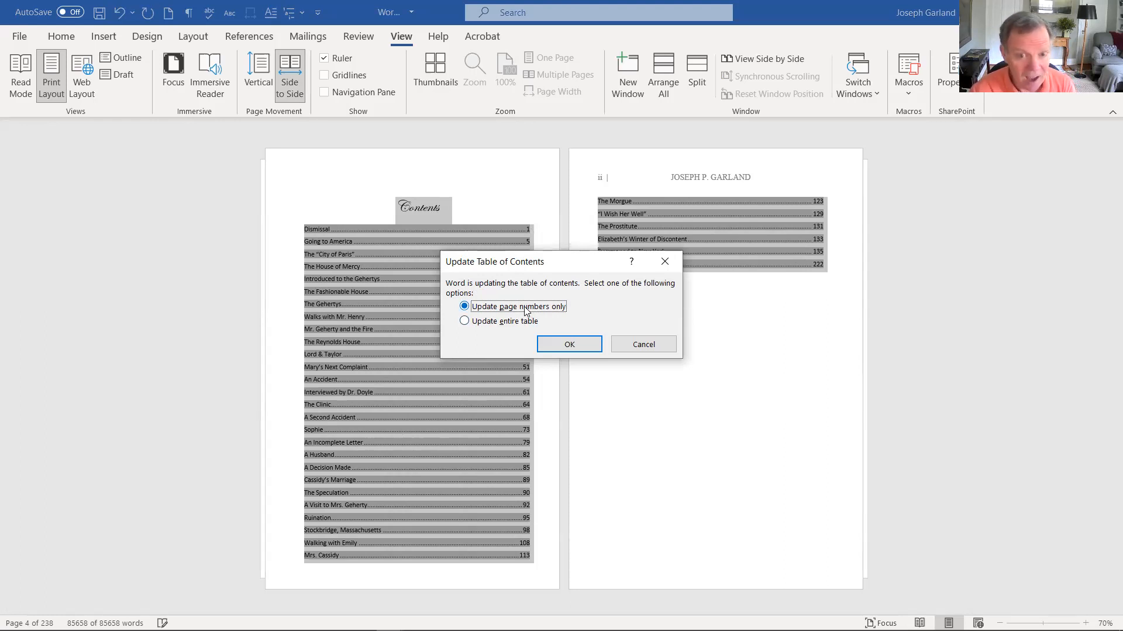
click(465, 323)
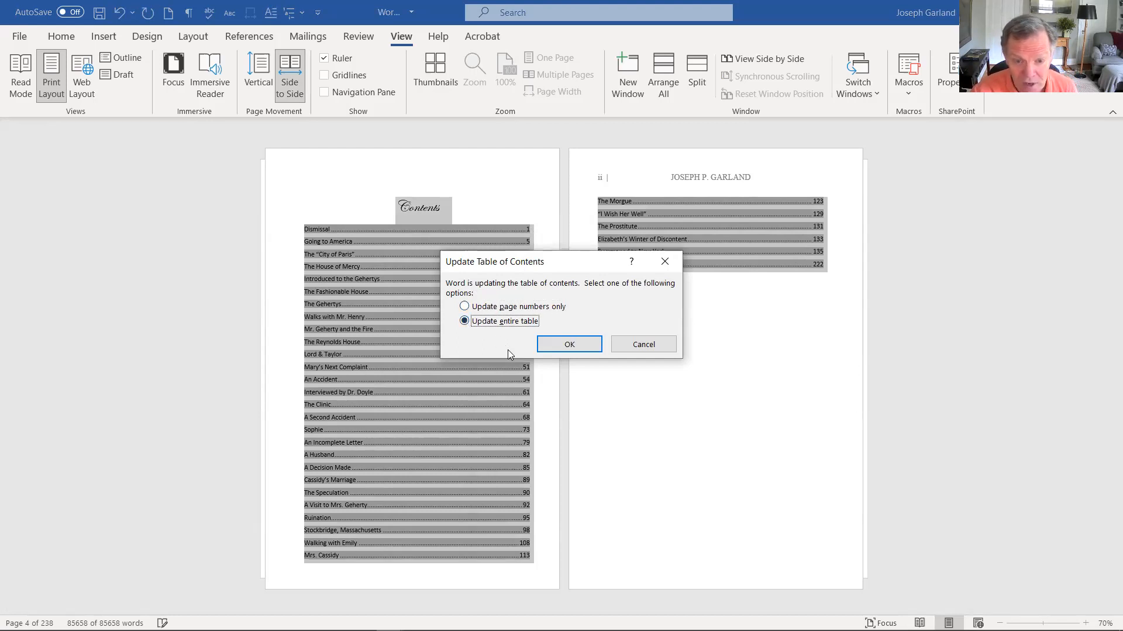
click(566, 345)
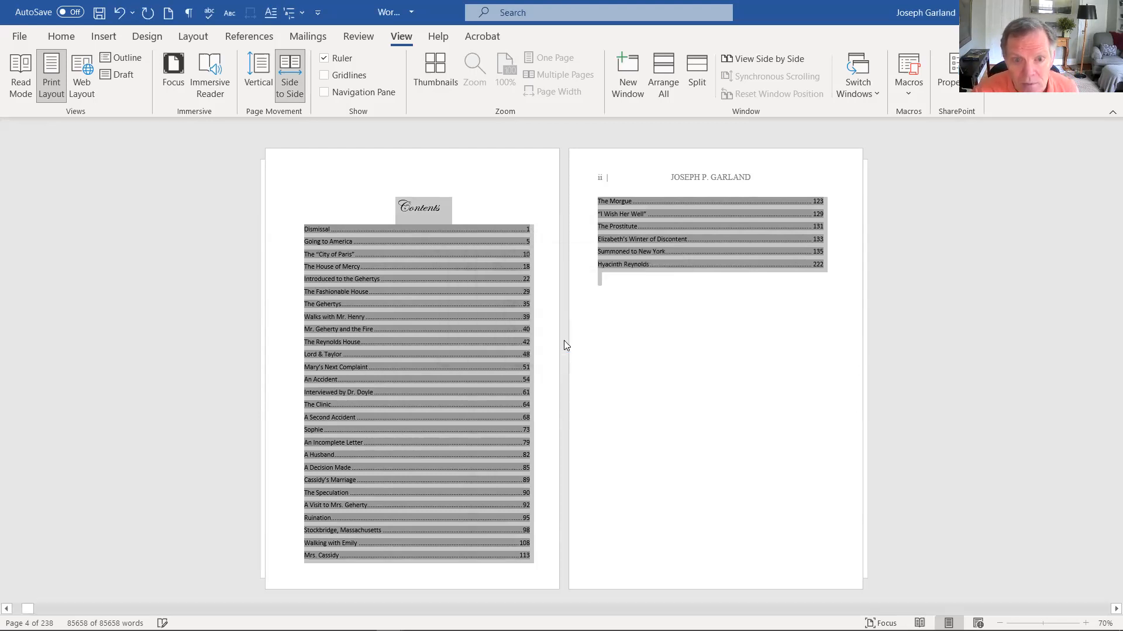
click(488, 306)
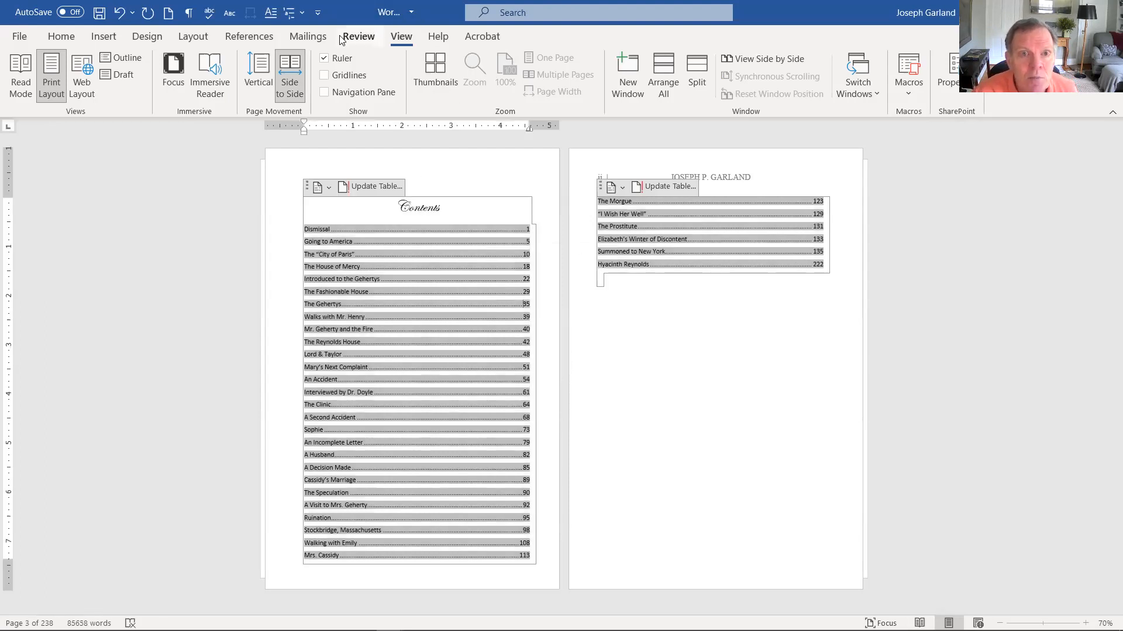
Switch the page movement to vertical and examine the entries and page numbers on both Contents pages
click(258, 75)
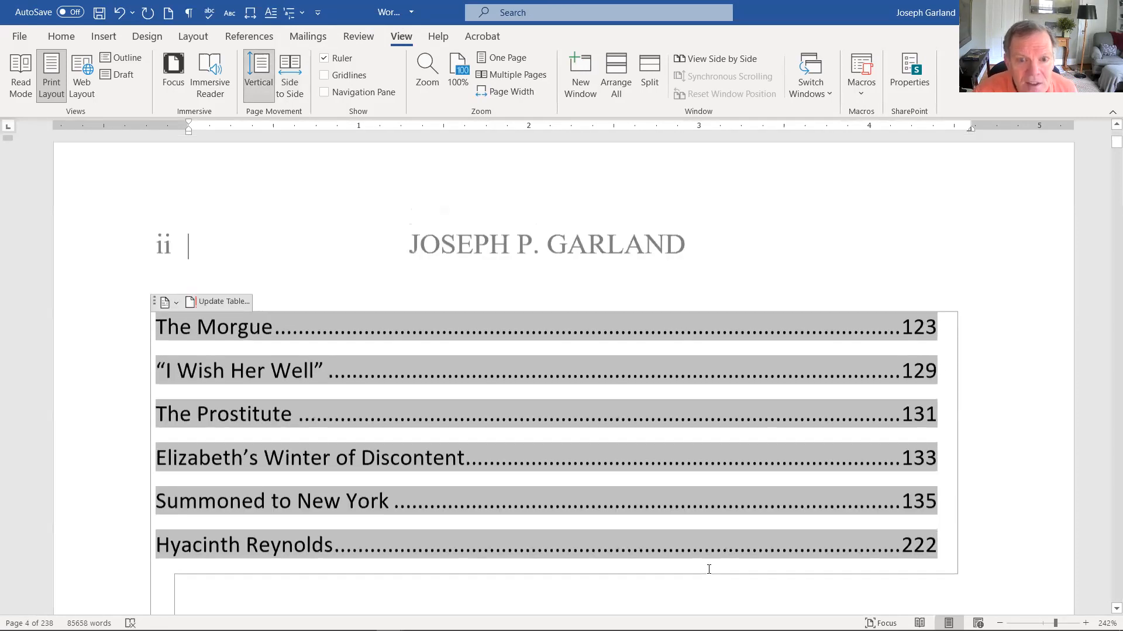
scroll(875, 559, up, 8)
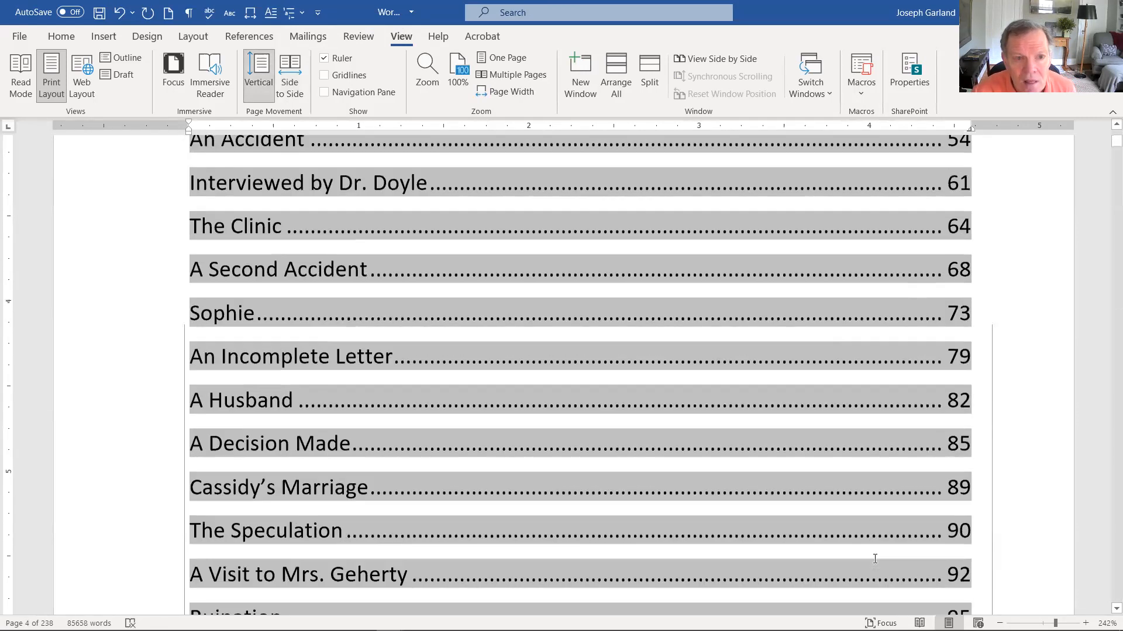
scroll(874, 559, up, 2)
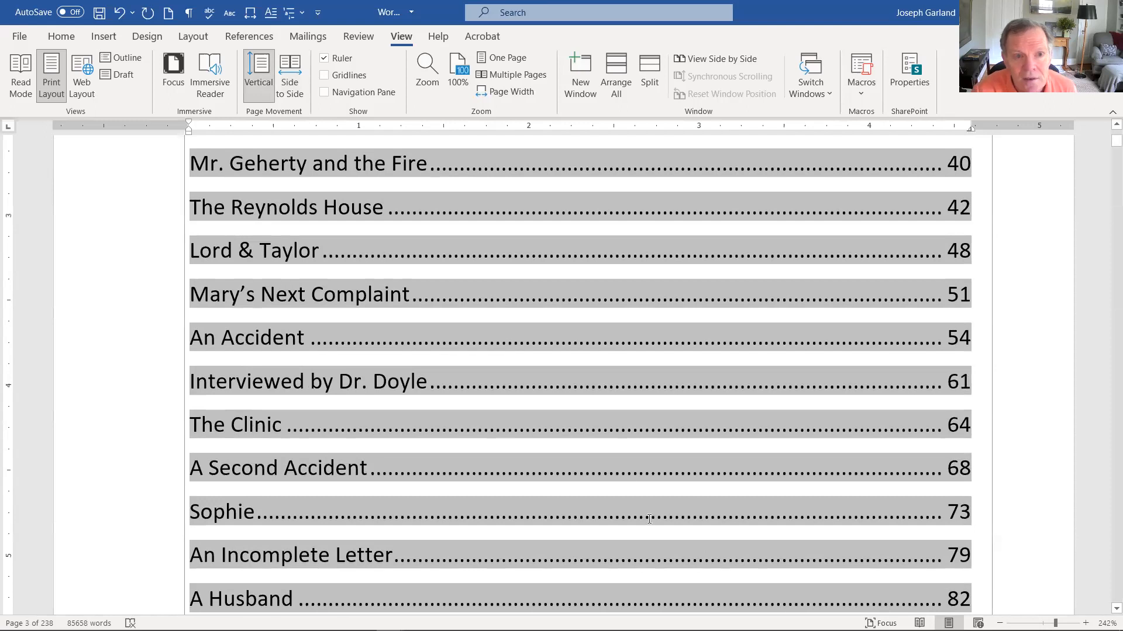
scroll(634, 480, up, 2)
scroll(631, 481, down, 8)
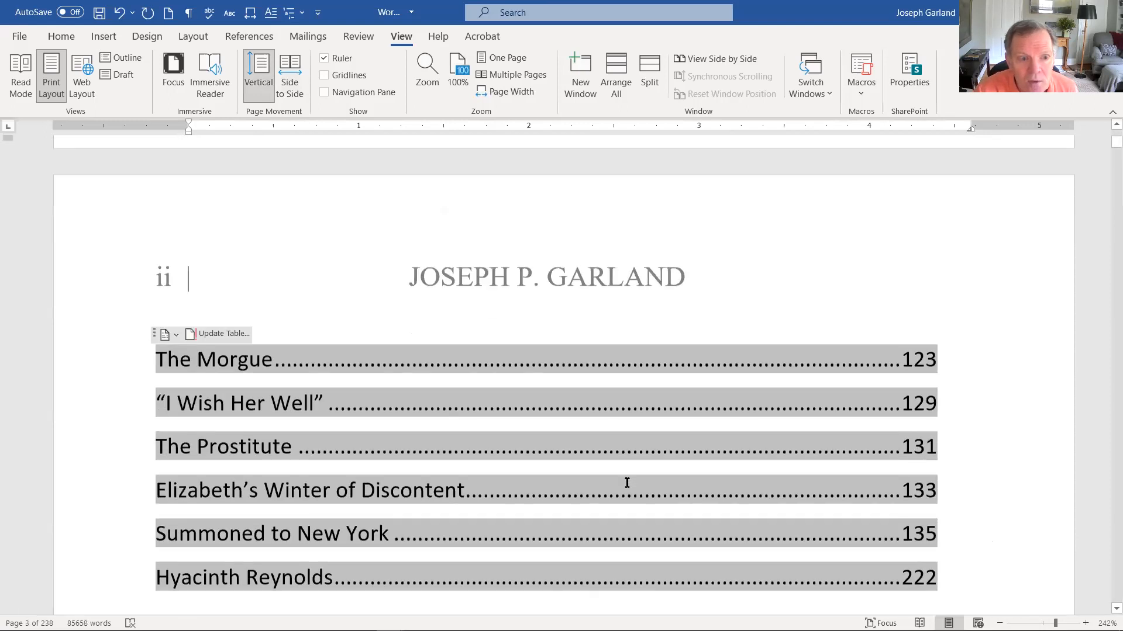
scroll(627, 483, down, 2)
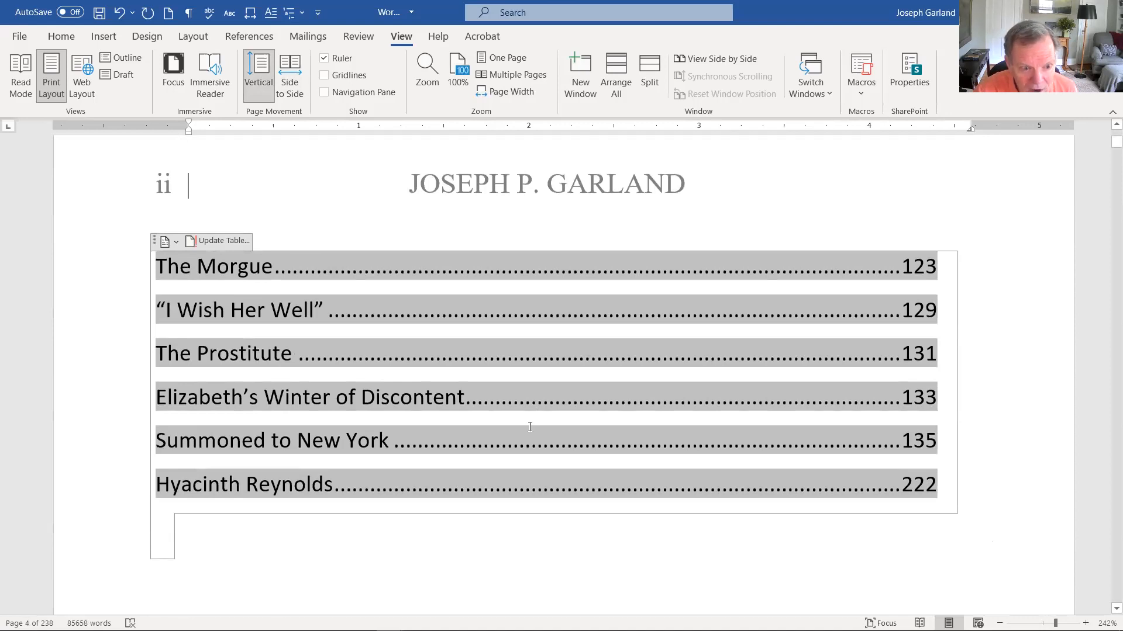
scroll(530, 427, up, 10)
scroll(363, 366, up, 4)
scroll(380, 340, up, 18)
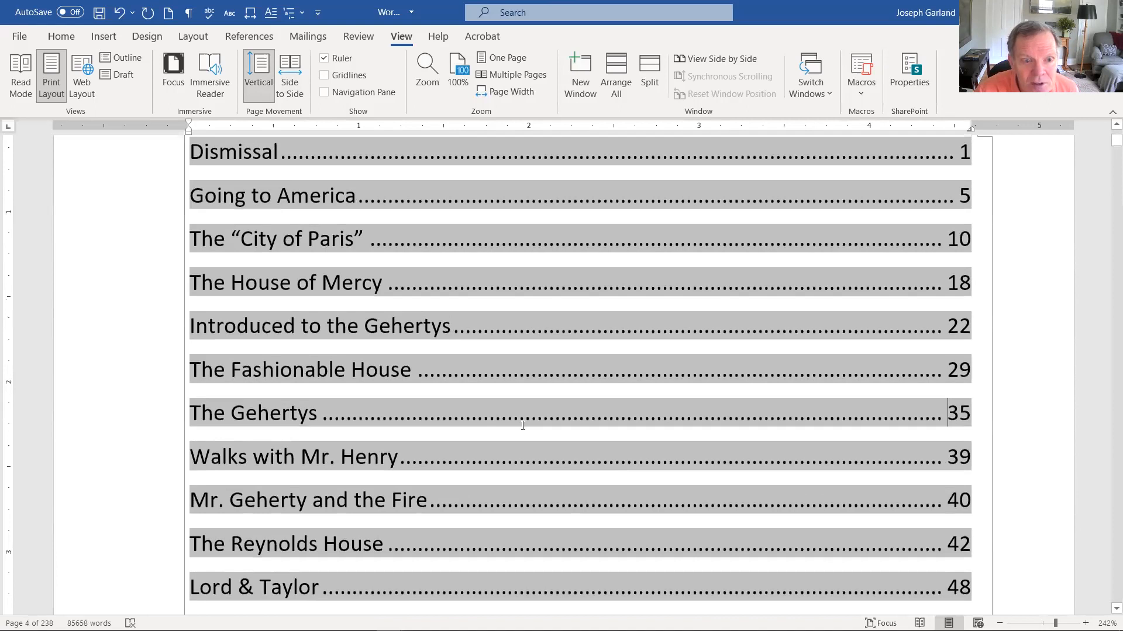
scroll(523, 425, up, 5)
scroll(581, 433, down, 3)
scroll(596, 477, up, 2)
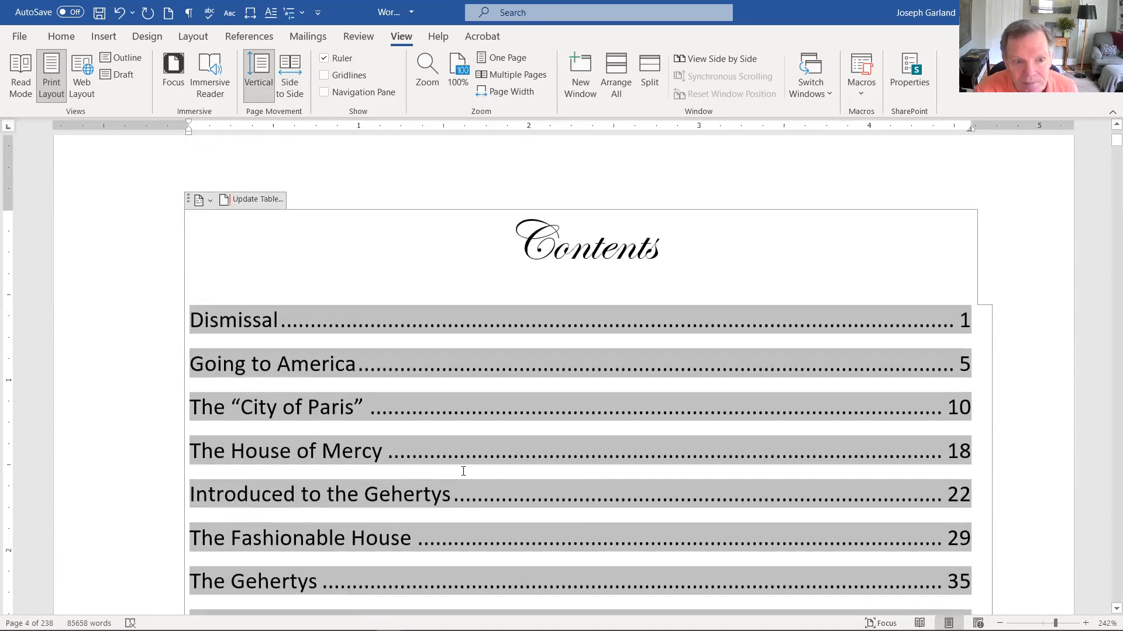
scroll(497, 472, down, 2)
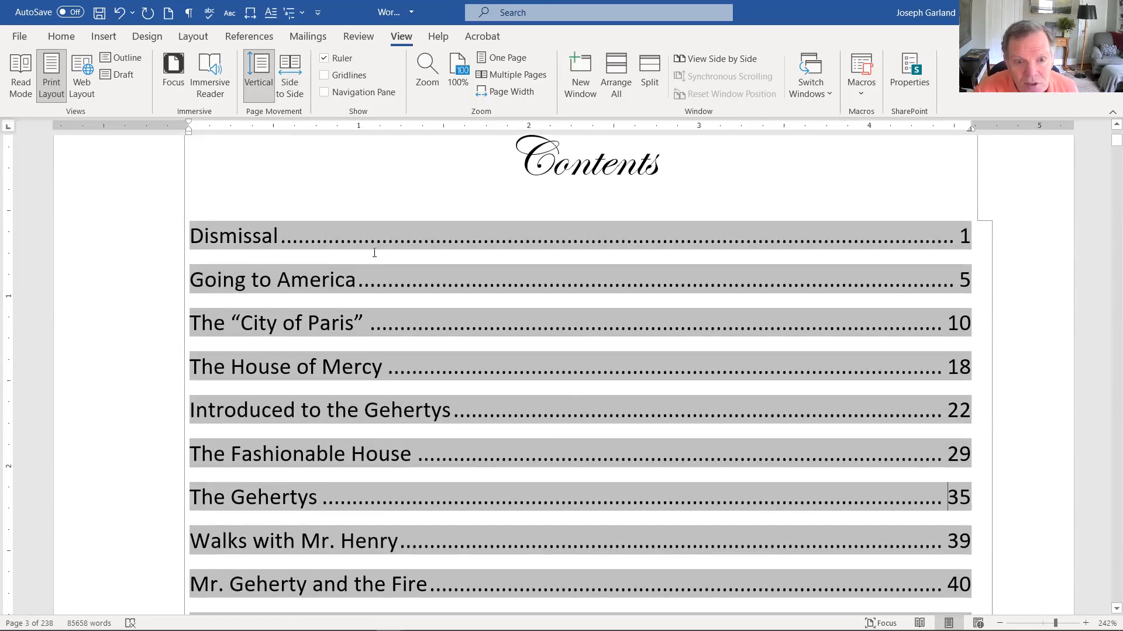
Edit the field of the contents list, choose the TOC field and open its table of contents options
click(242, 244)
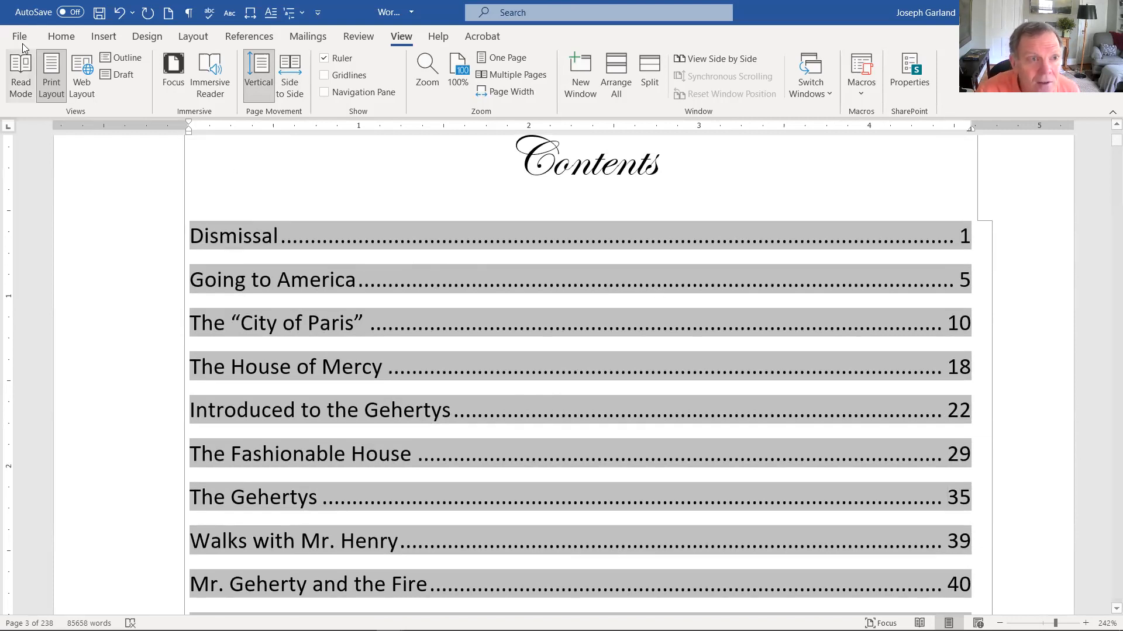
click(54, 38)
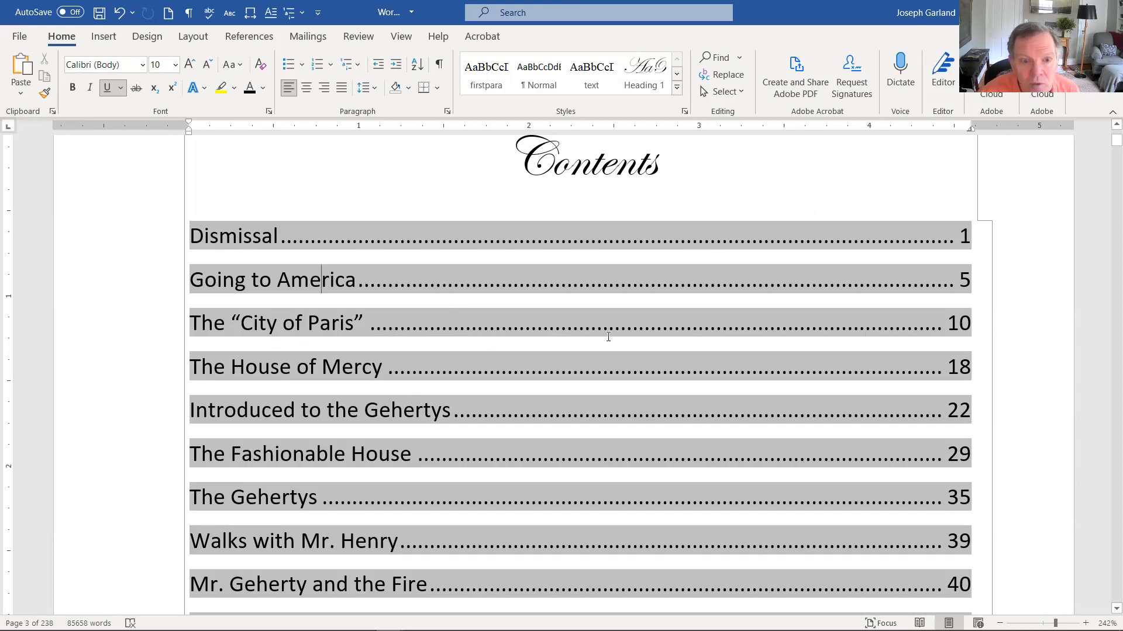
scroll(604, 356, up, 1)
scroll(360, 330, down, 1)
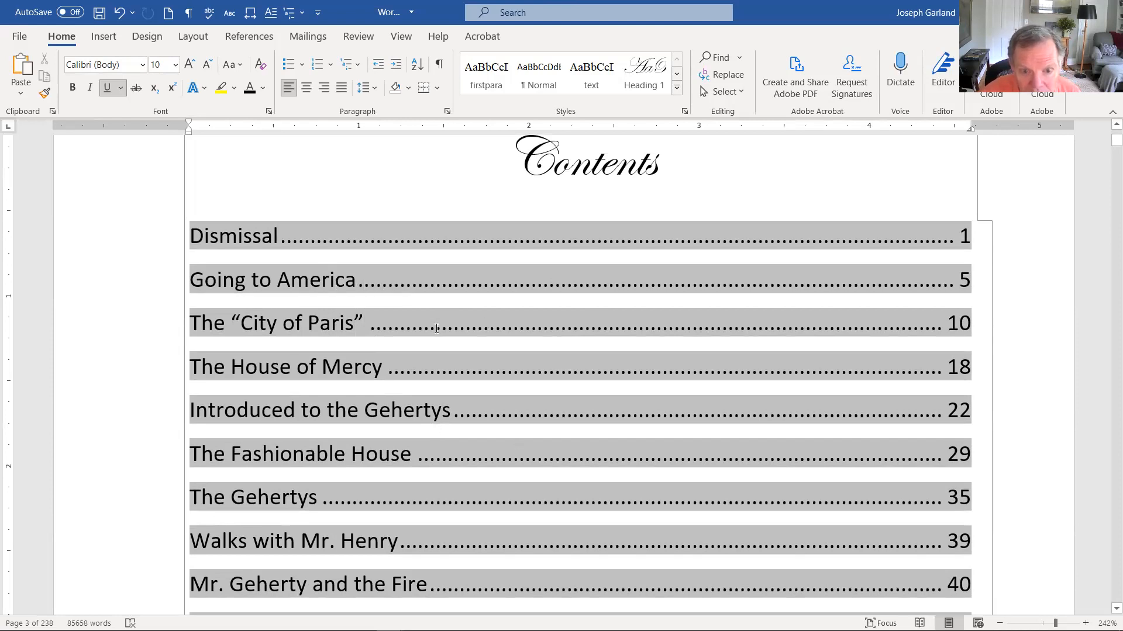
click(468, 366)
right_click(467, 364)
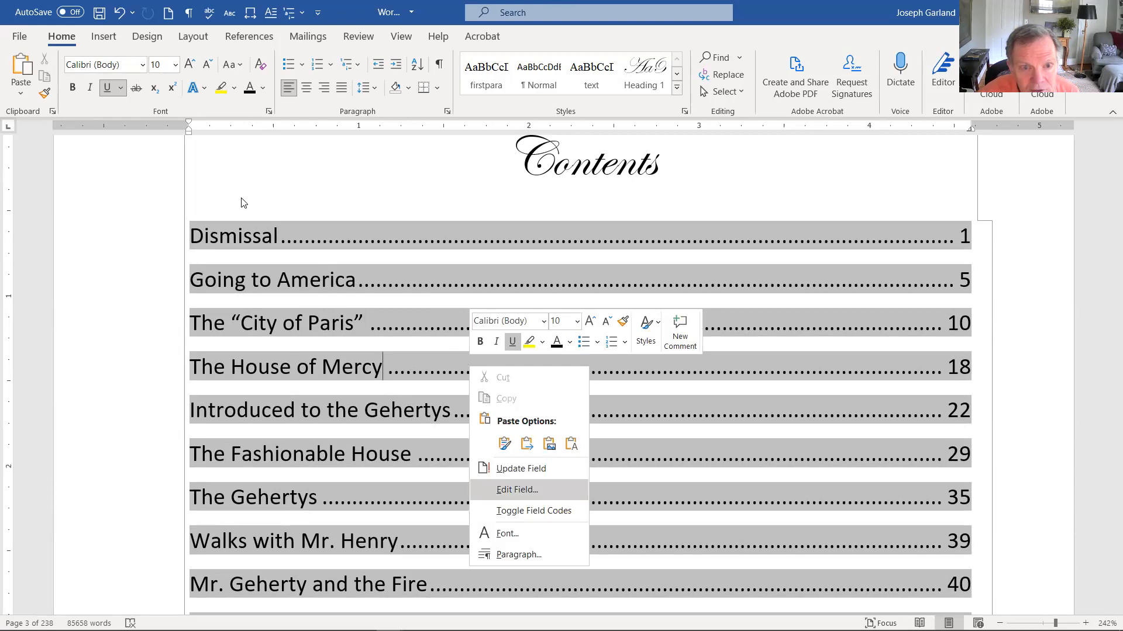
drag(416, 264, 436, 386)
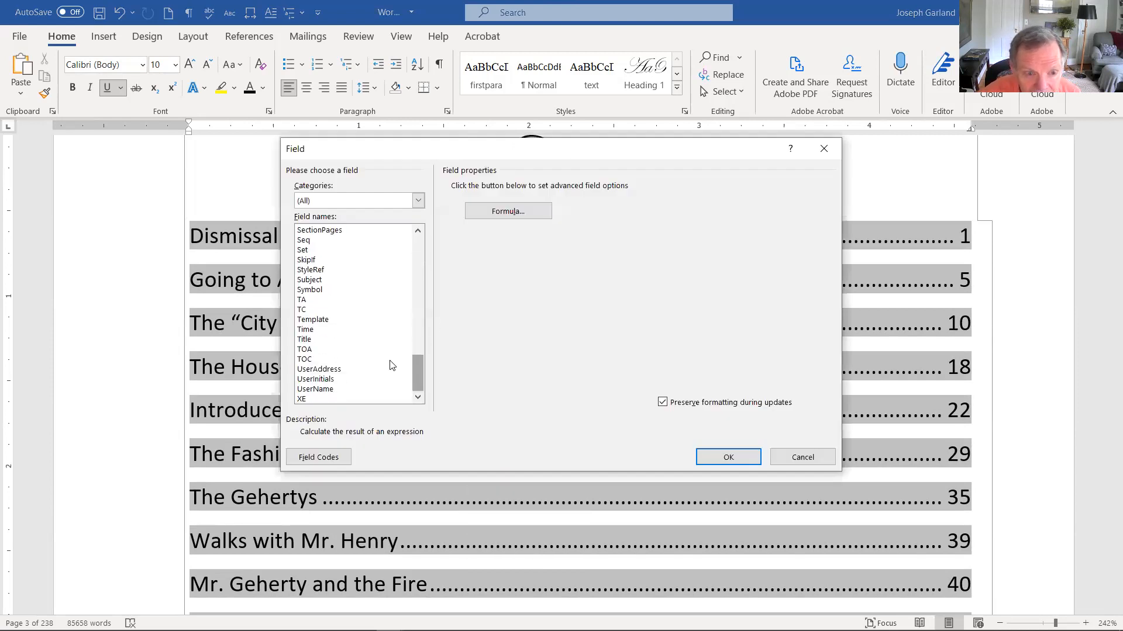
click(309, 360)
click(500, 213)
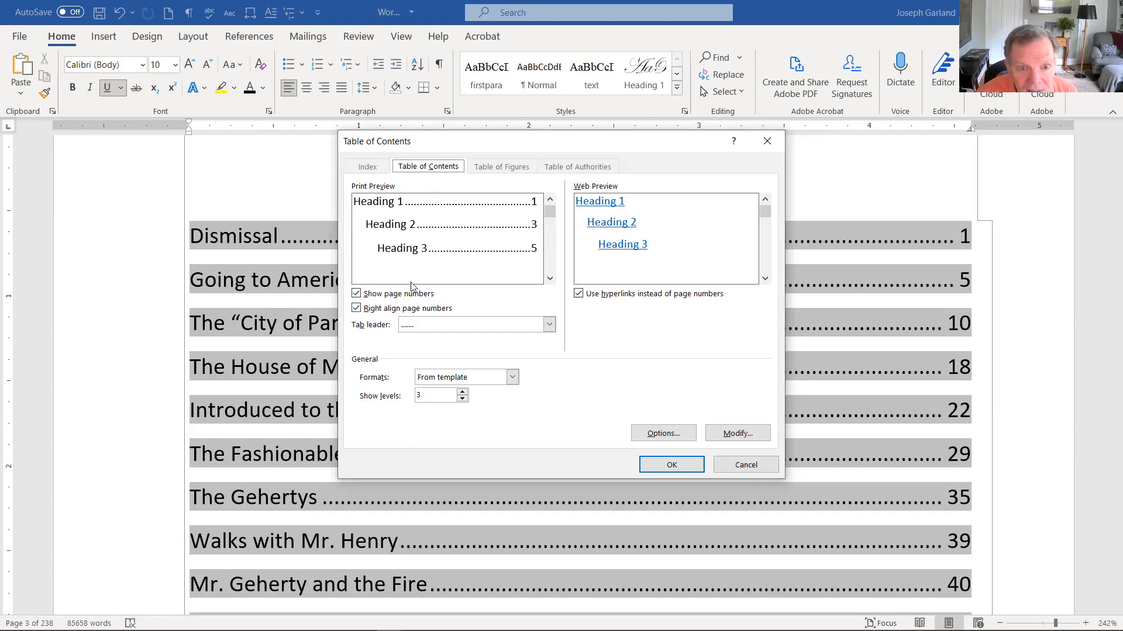
click(356, 294)
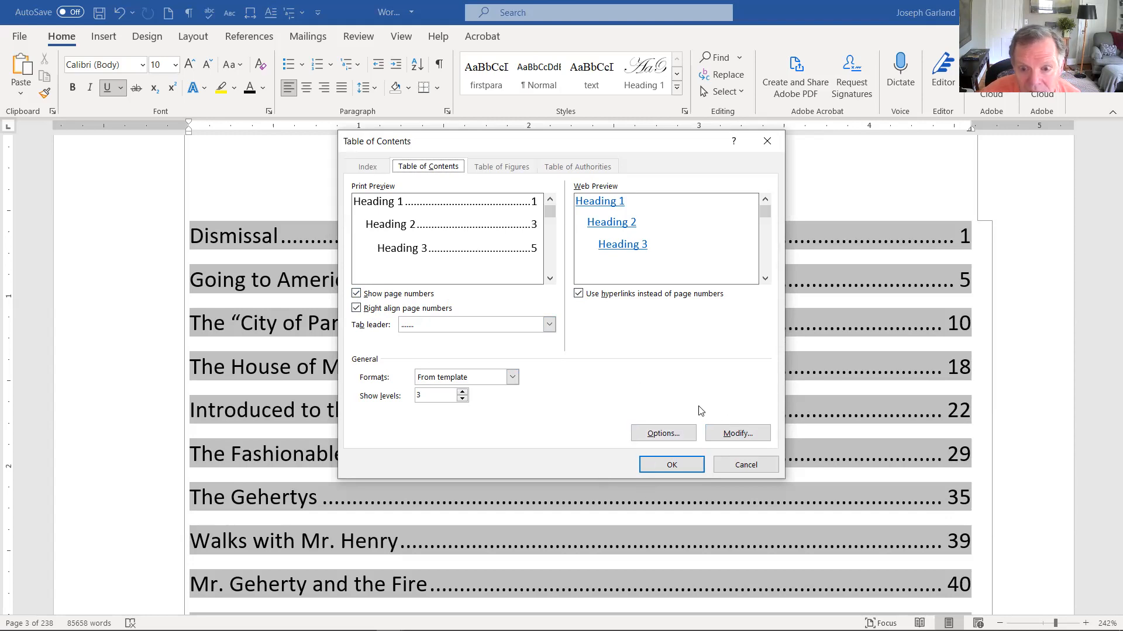
Change the TOC 1 style to Times New Roman at 12 pt and replace the existing table of contents
click(730, 434)
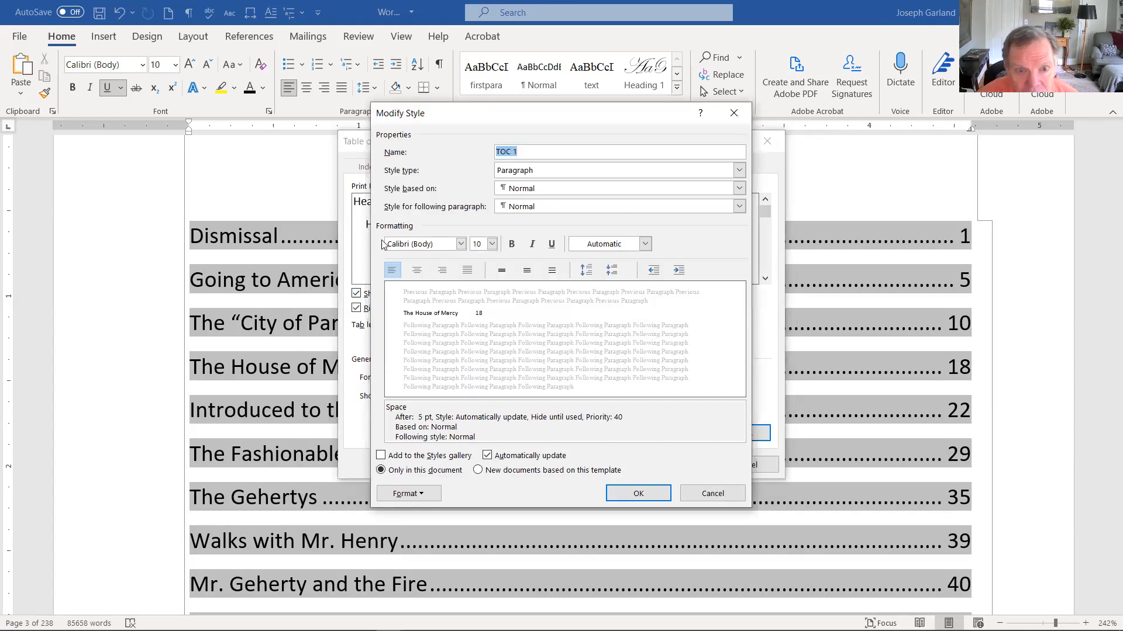
click(400, 242)
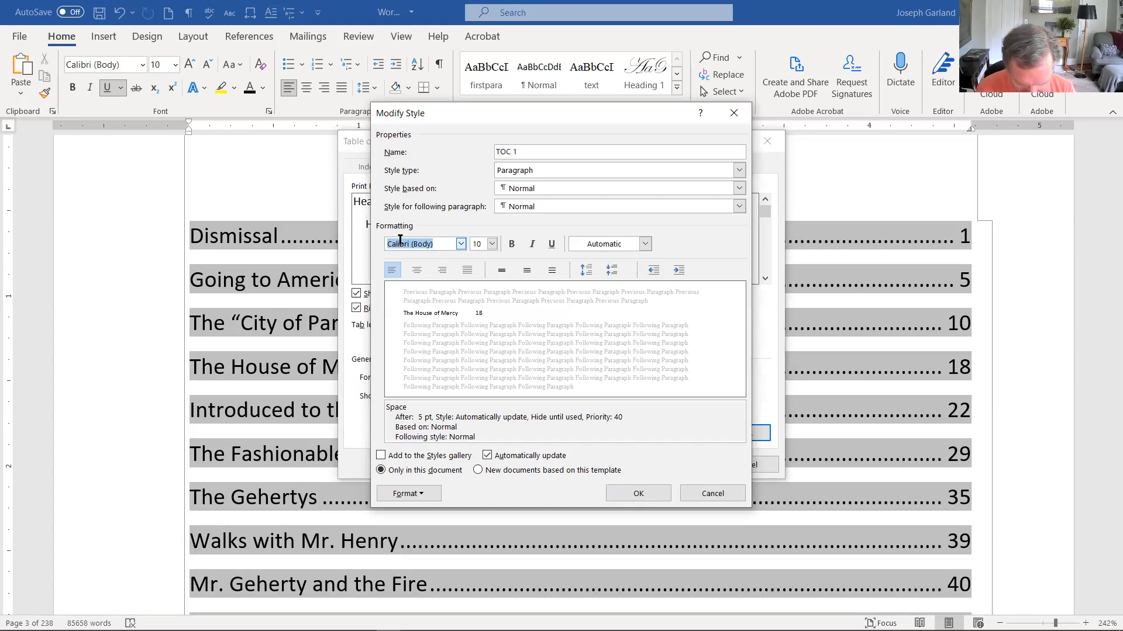
text(Times New Roman)
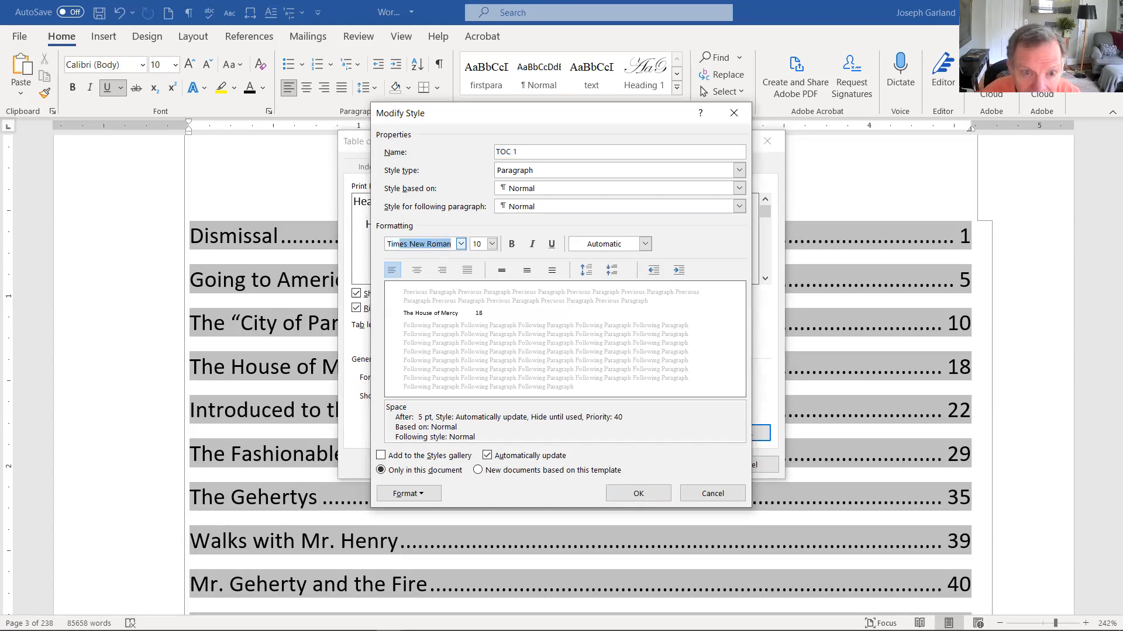
key(Return)
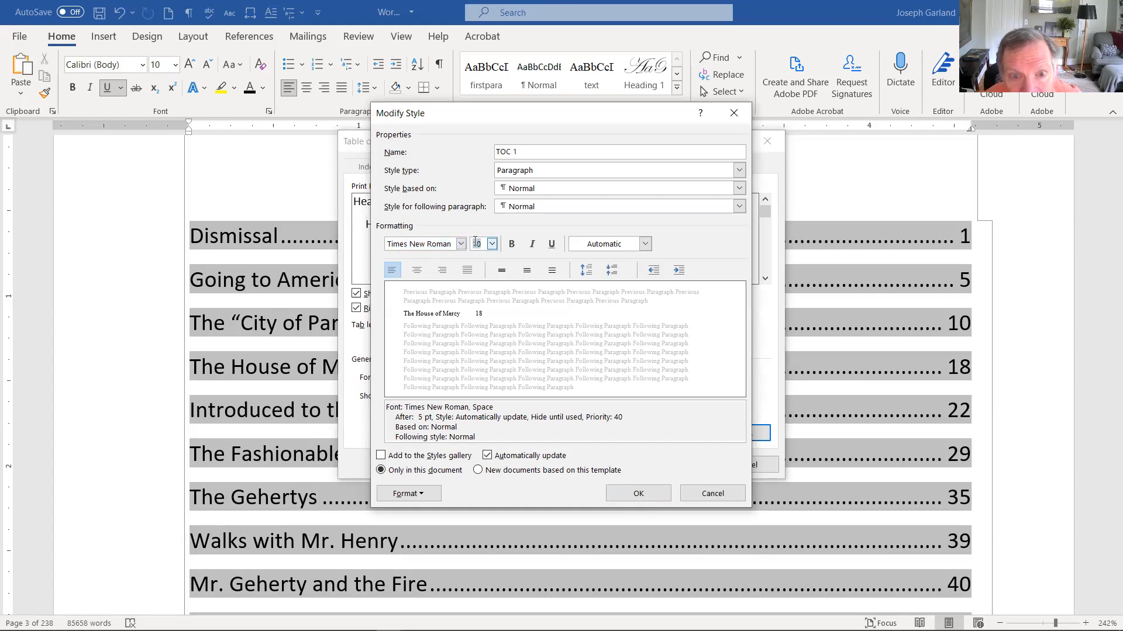
text(12)
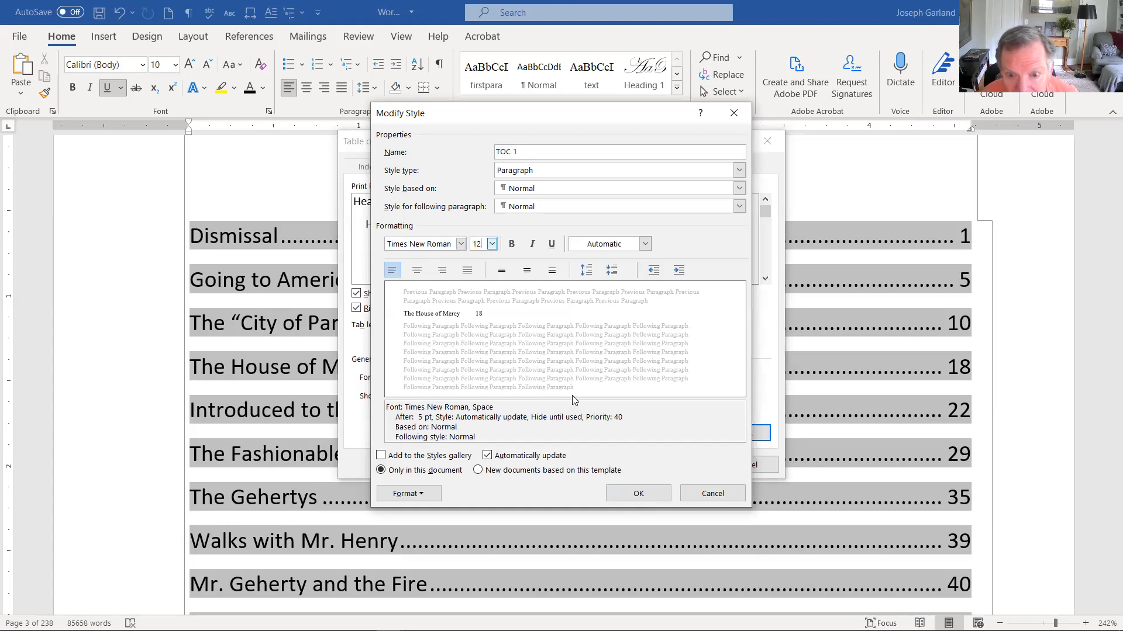
click(632, 498)
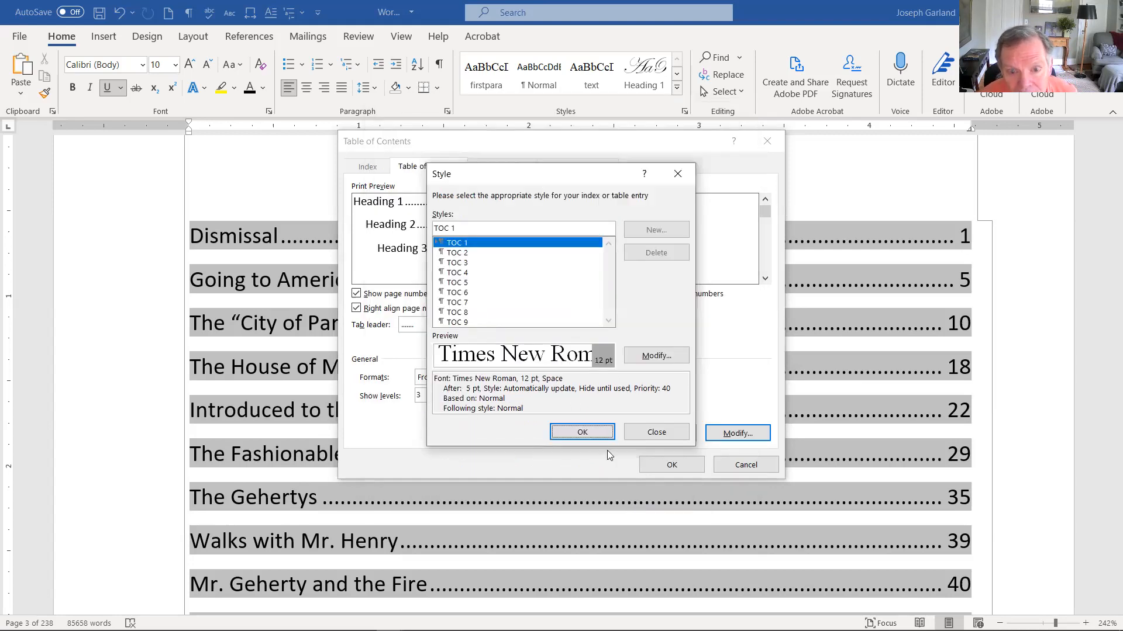
click(599, 436)
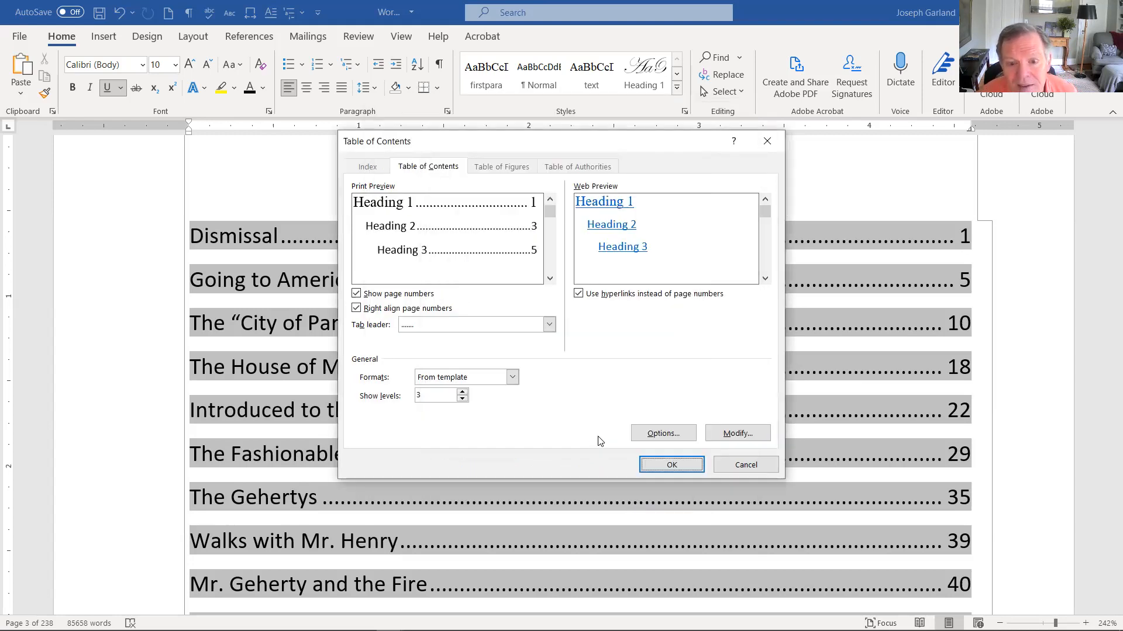
click(673, 473)
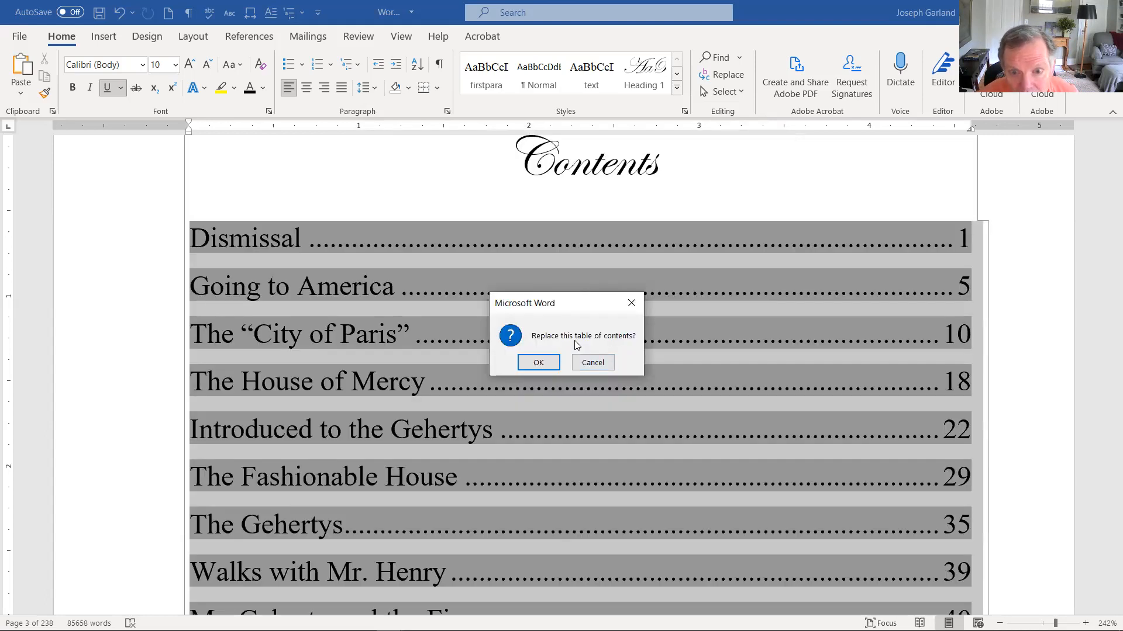
click(538, 362)
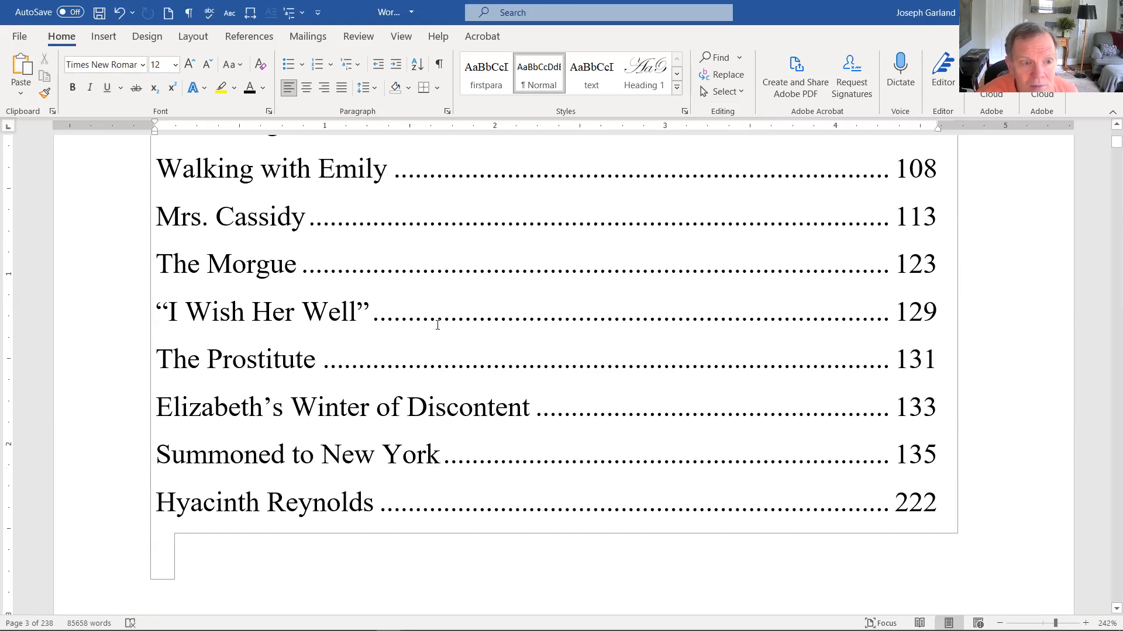
Switch the page movement to side to side to view the two Contents pages together
scroll(475, 156, up, 5)
click(358, 37)
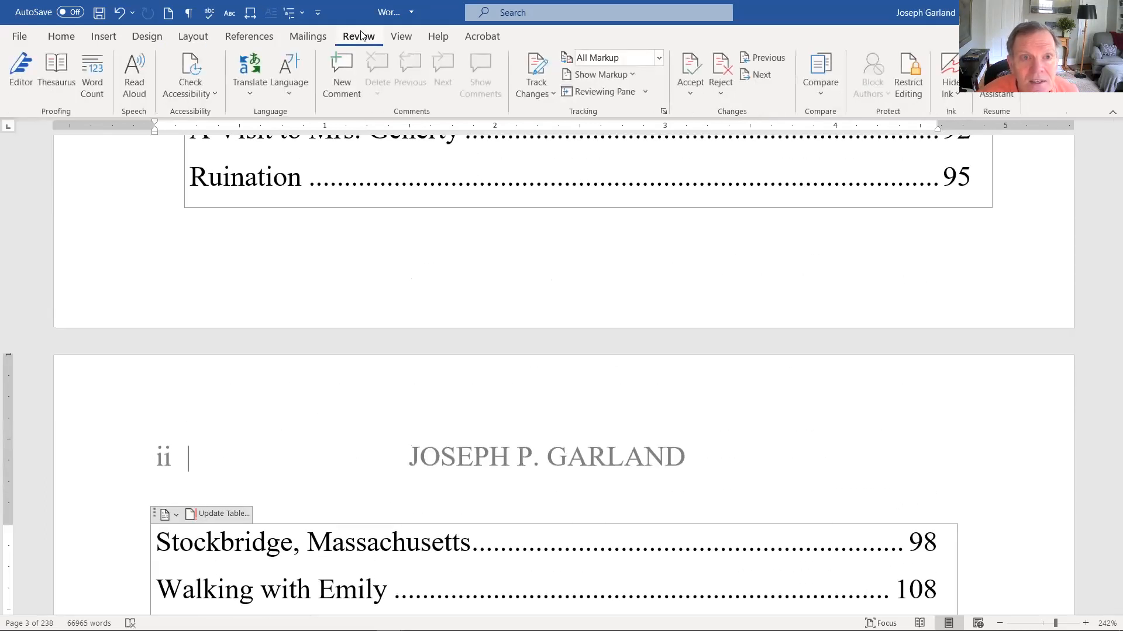
click(393, 39)
click(289, 74)
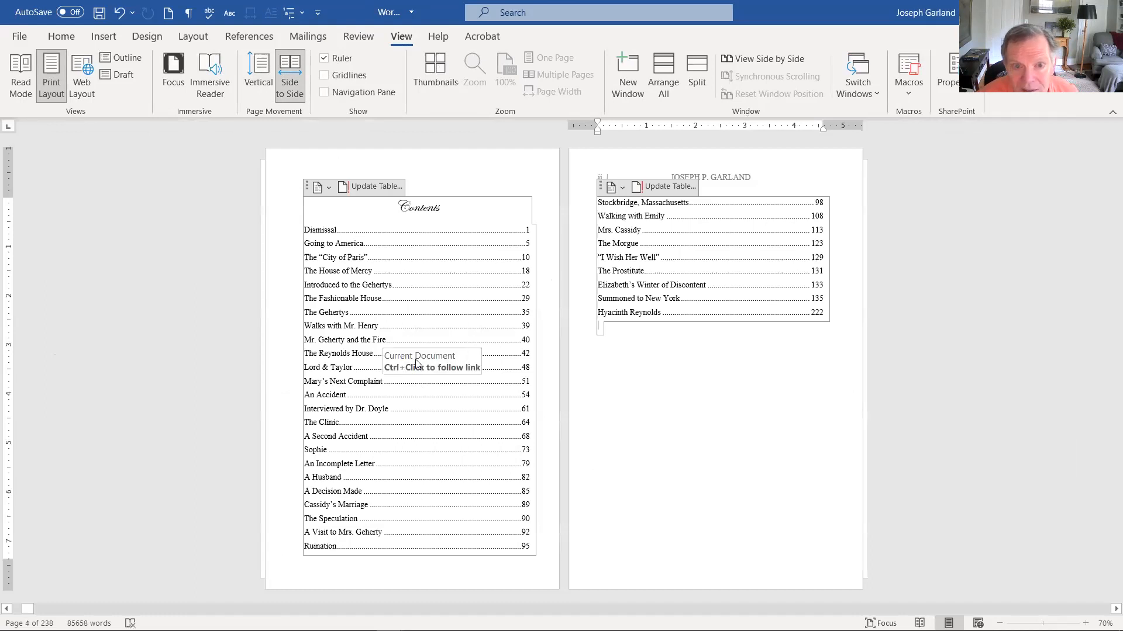
Set the paragraph spacing after the Contents heading to 6 pt
click(424, 204)
click(424, 205)
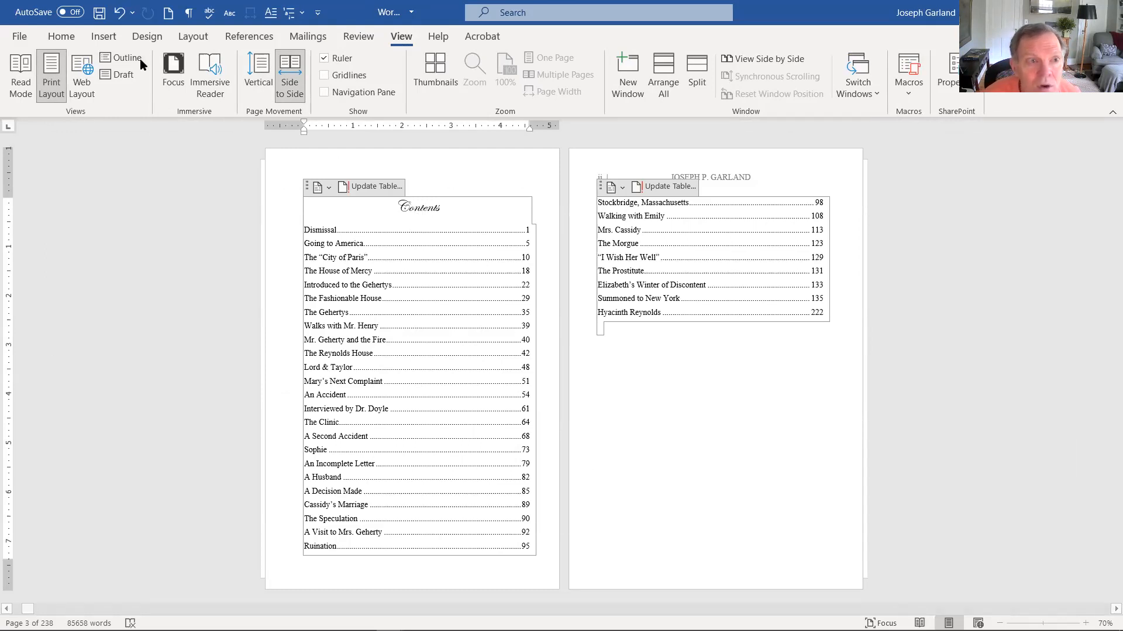
click(63, 37)
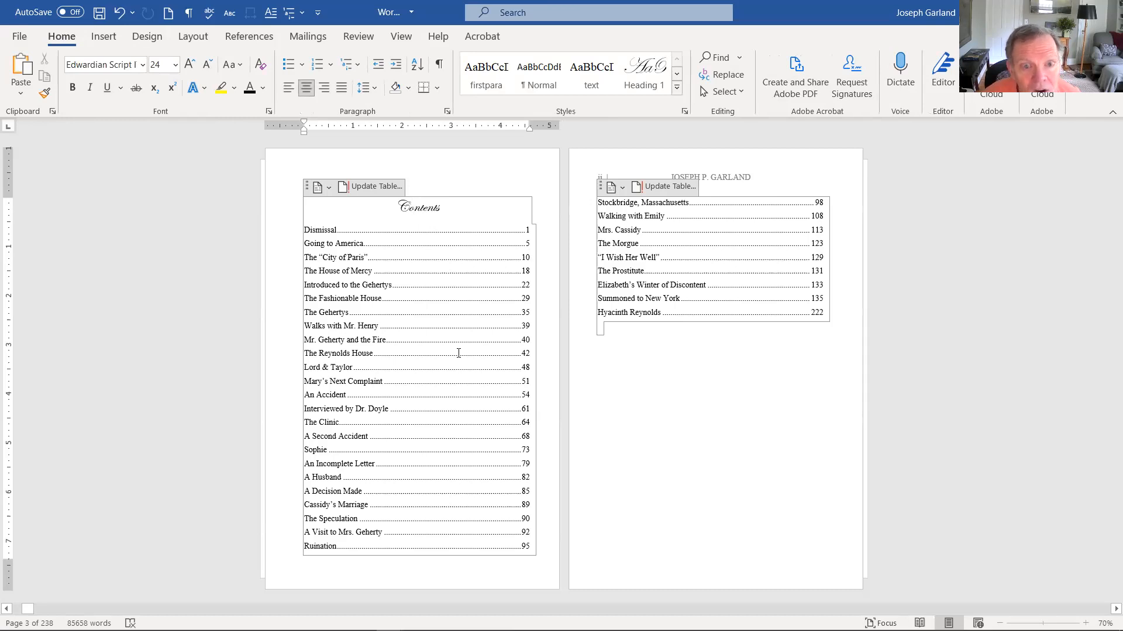
click(447, 112)
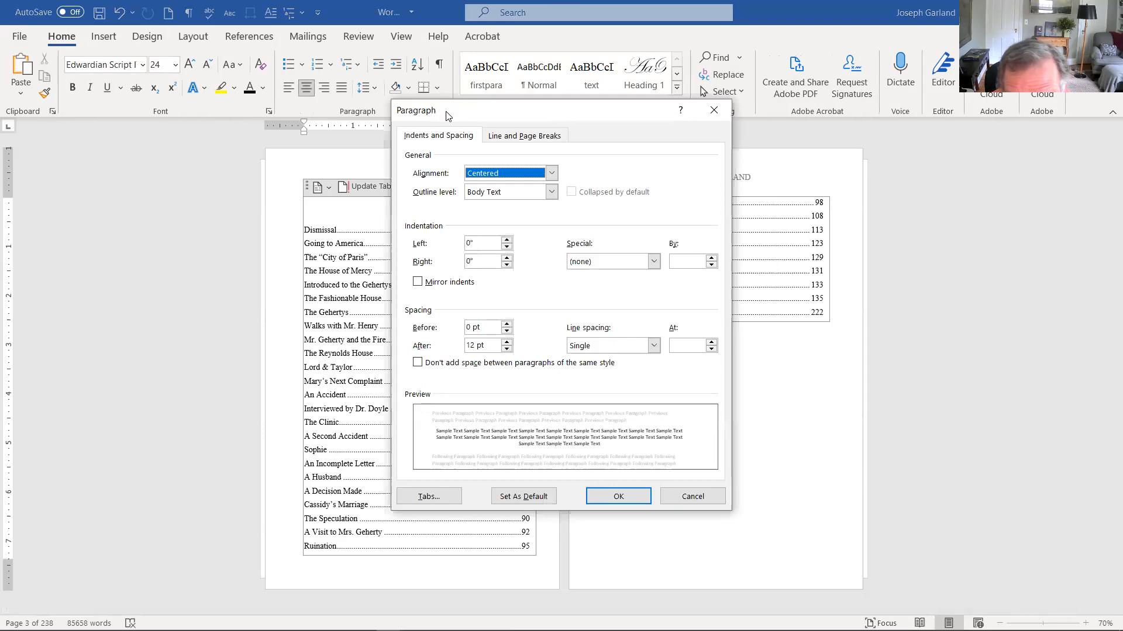
click(507, 349)
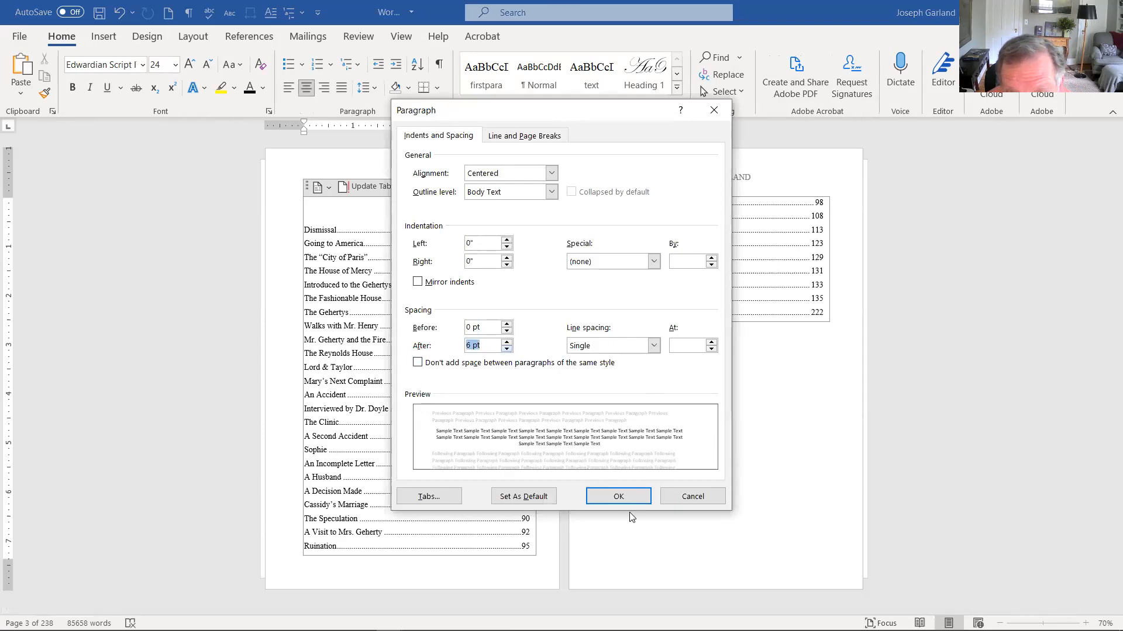
click(619, 497)
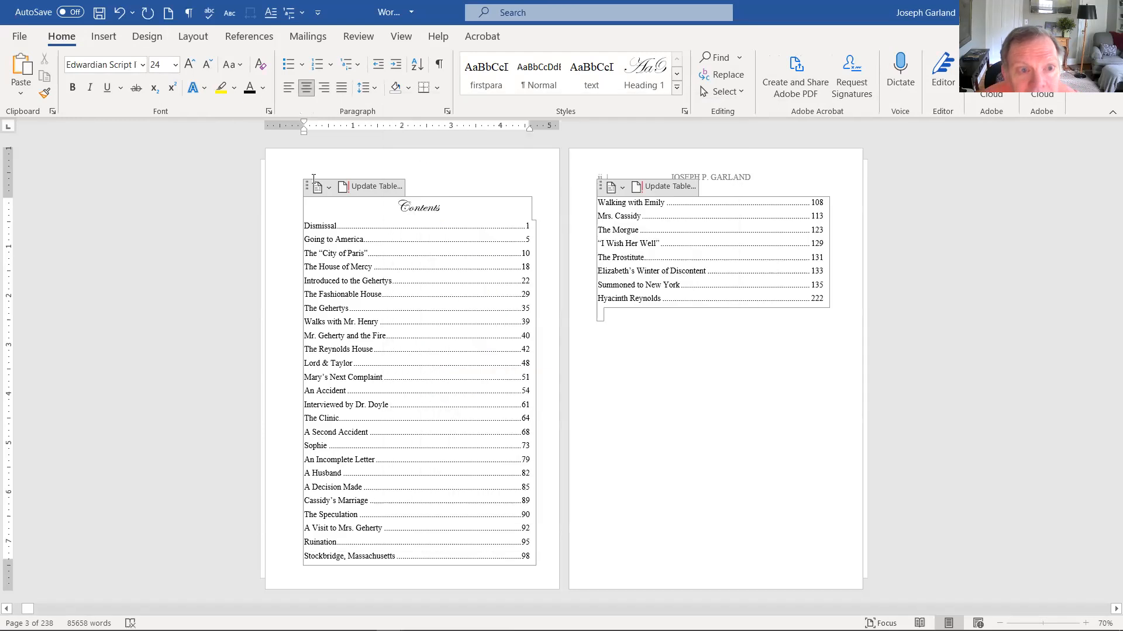
Underline the Contents heading and update the TOC Heading style to match it
double_click(420, 208)
click(404, 208)
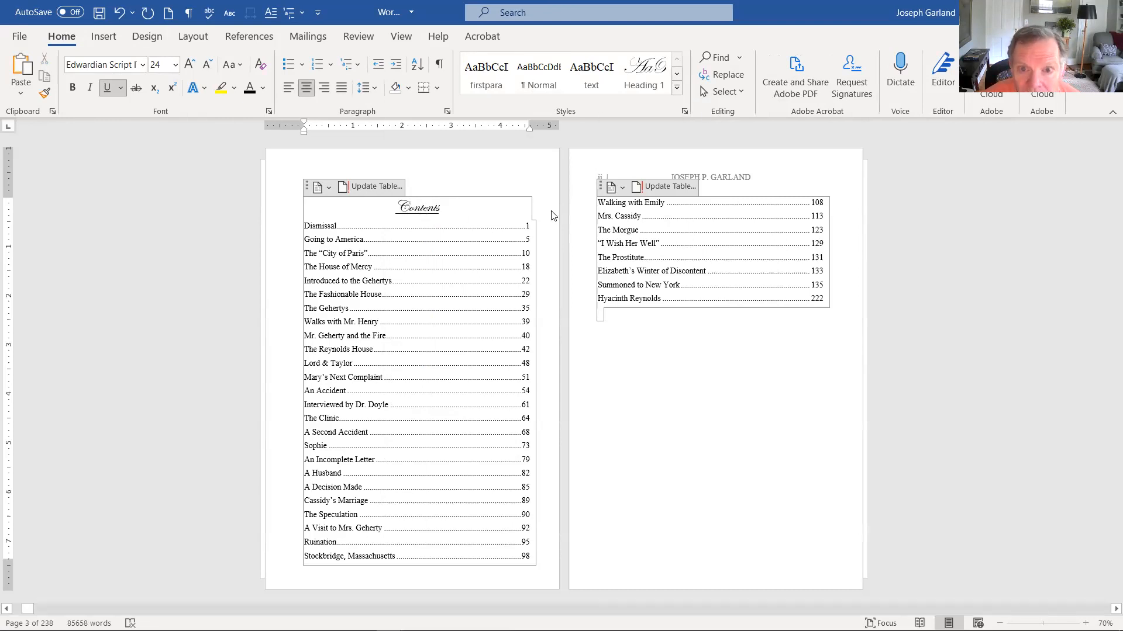
right_click(422, 209)
click(599, 177)
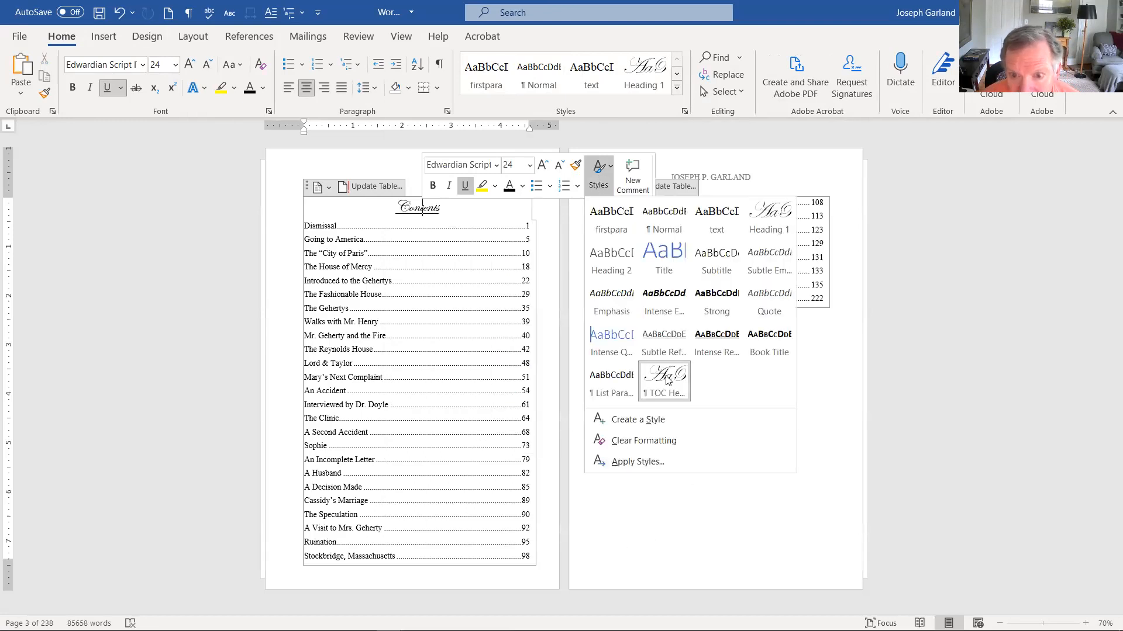
right_click(666, 378)
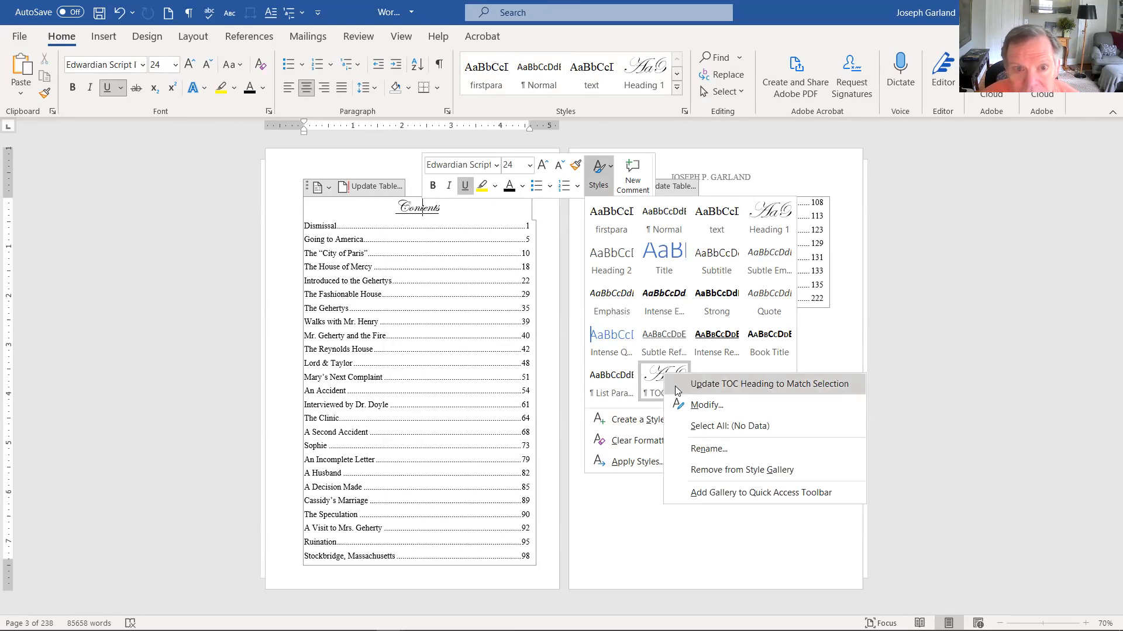
click(674, 384)
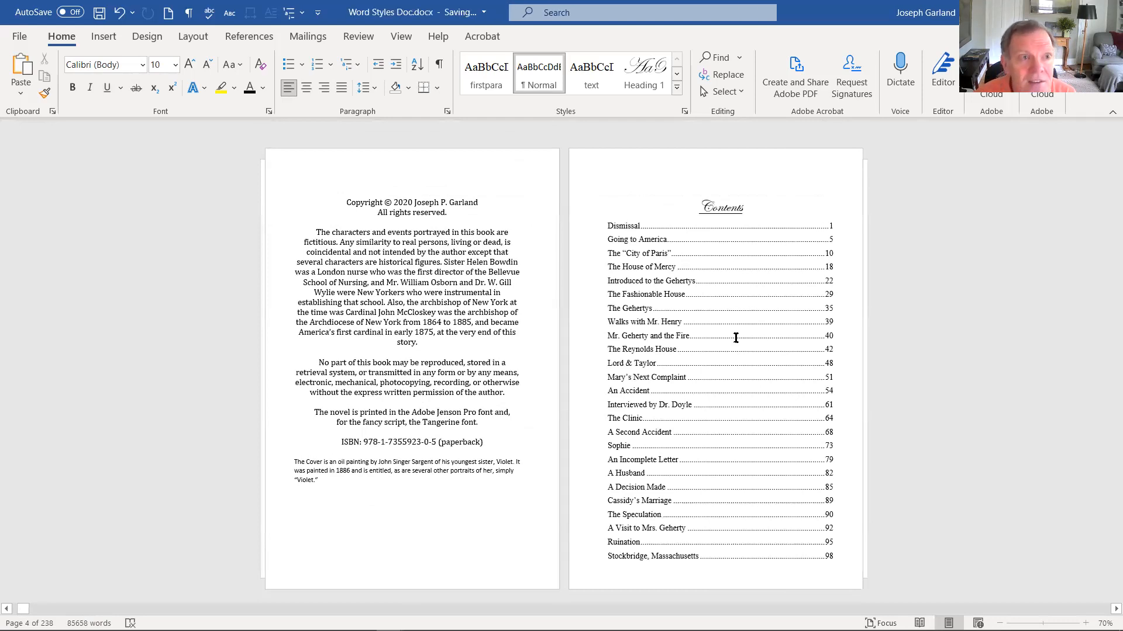
Examine the title and copyright pages, checking the formatting of the disclaimer paragraph and the book title
scroll(722, 337, up, 1)
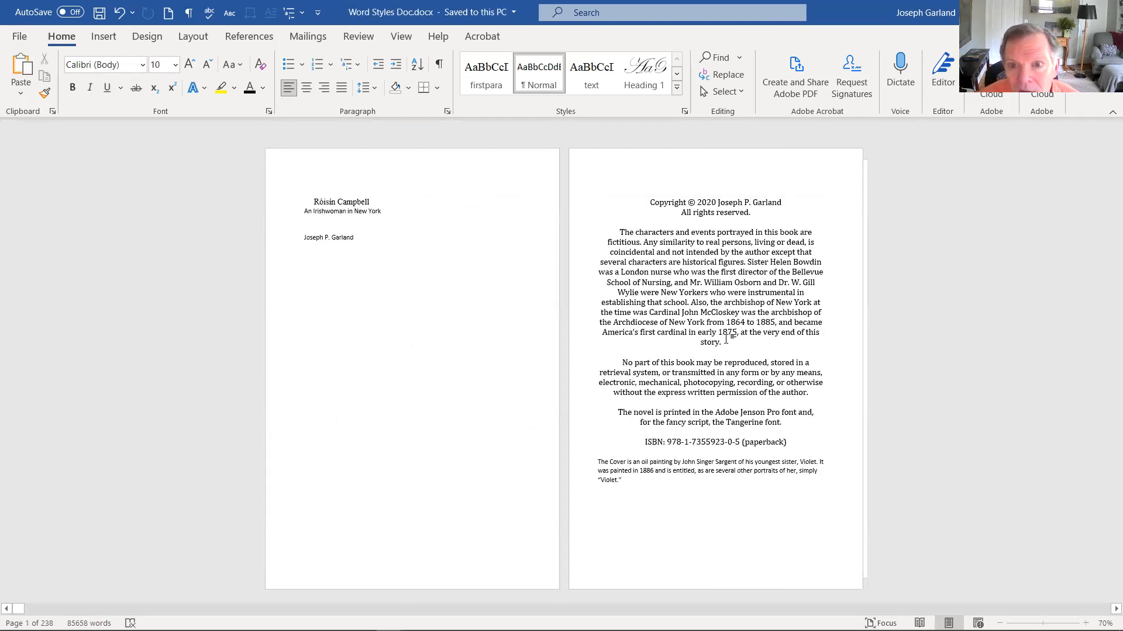
scroll(726, 336, down, 4)
scroll(726, 334, up, 4)
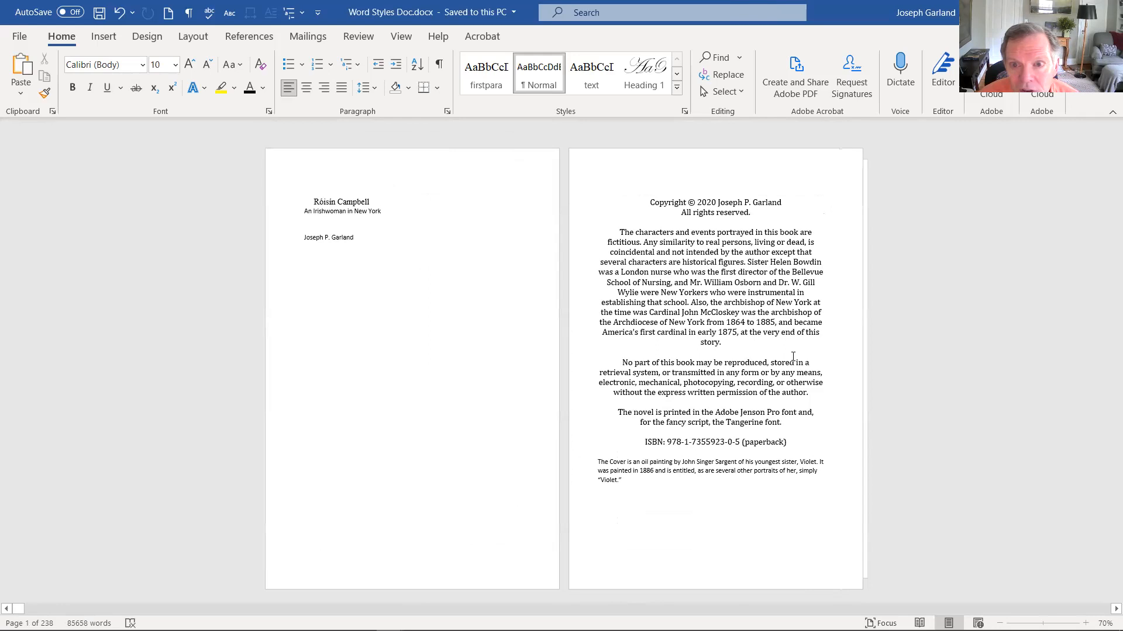
click(695, 271)
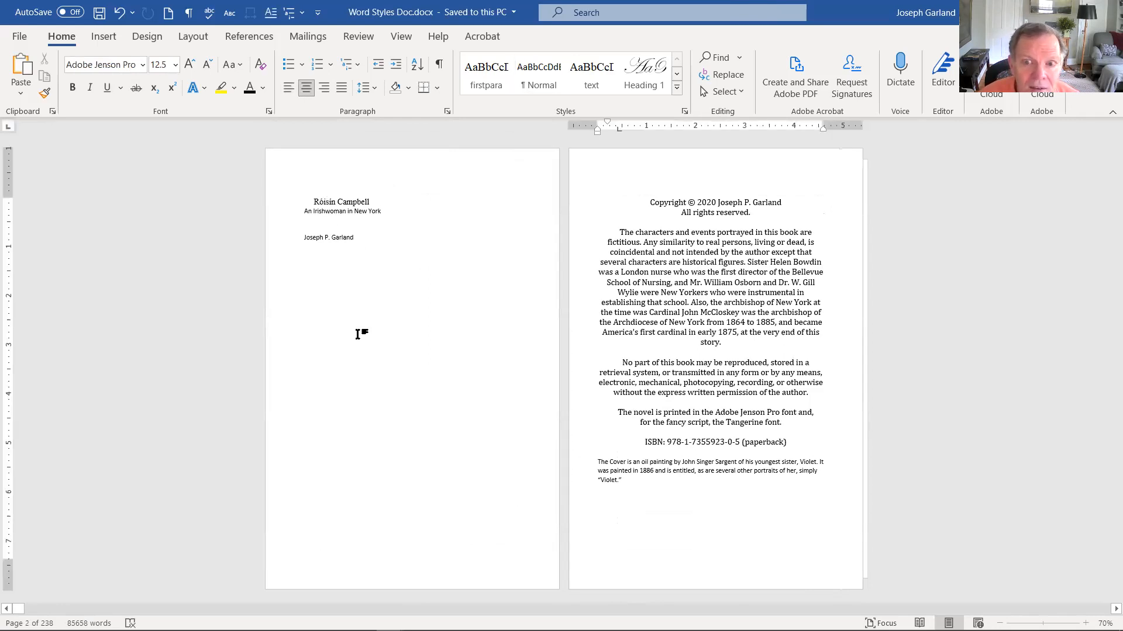
click(313, 197)
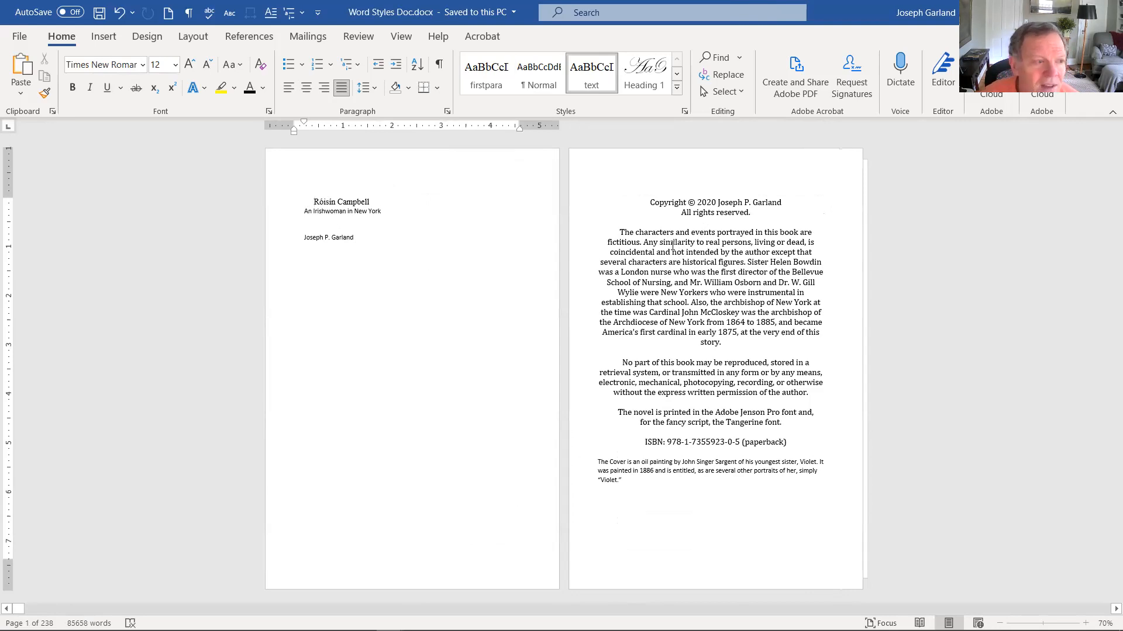
Apply the text style to the disclaimer paragraph on the copyright page and check its font settings
scroll(673, 246, down, 2)
scroll(667, 249, up, 2)
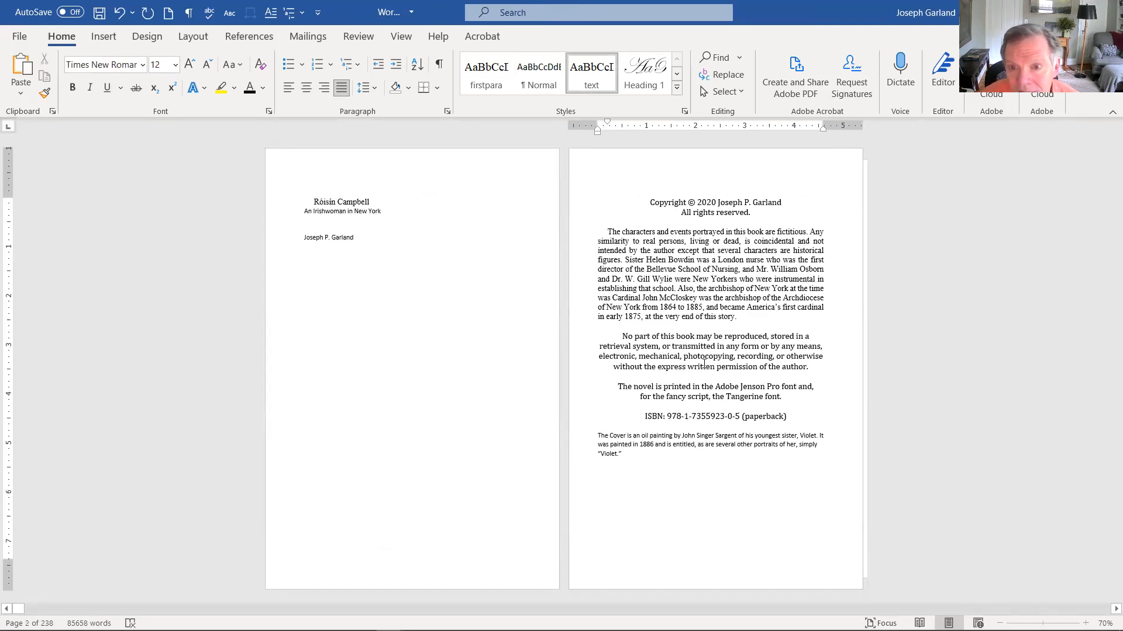
click(268, 112)
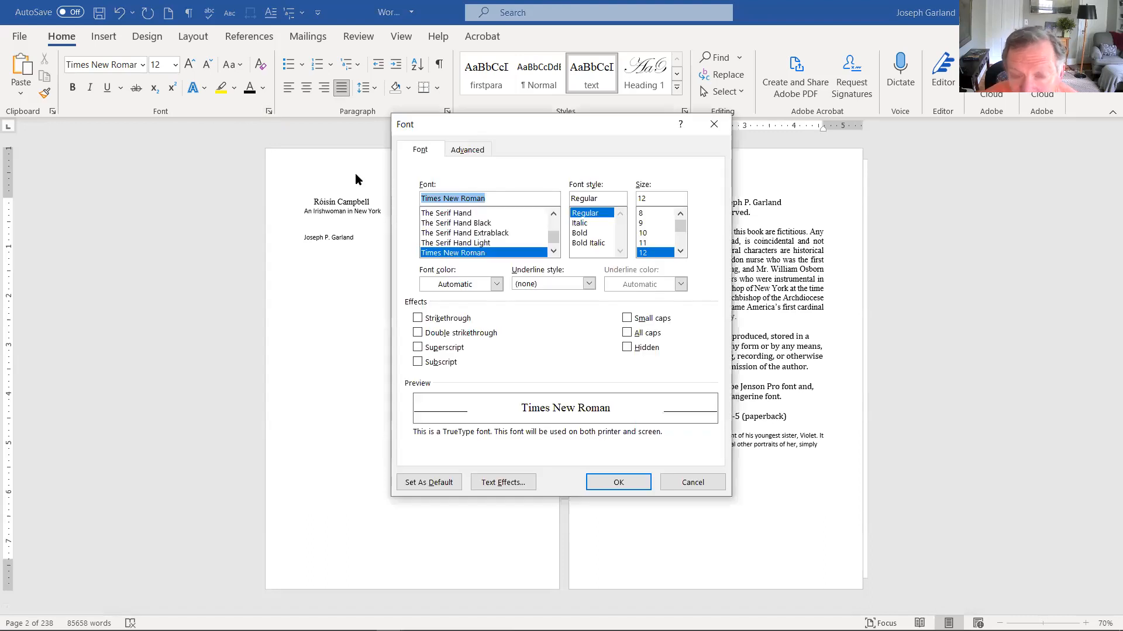
click(683, 485)
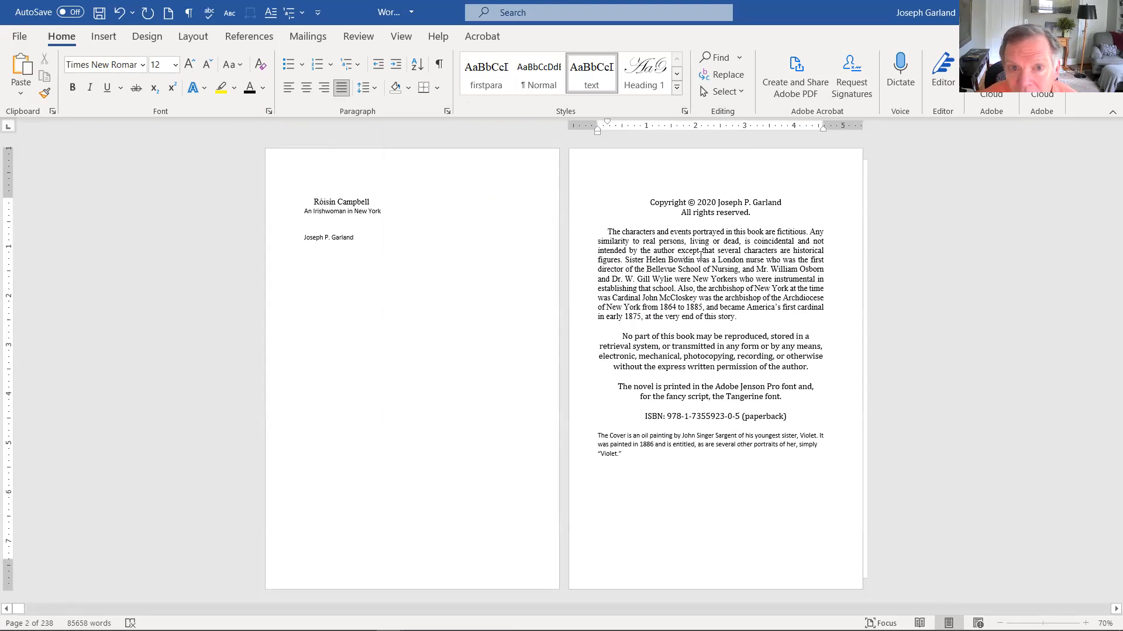
Try centering the disclaimer paragraph with no first-line indent, and restore it by reapplying the text style
click(447, 107)
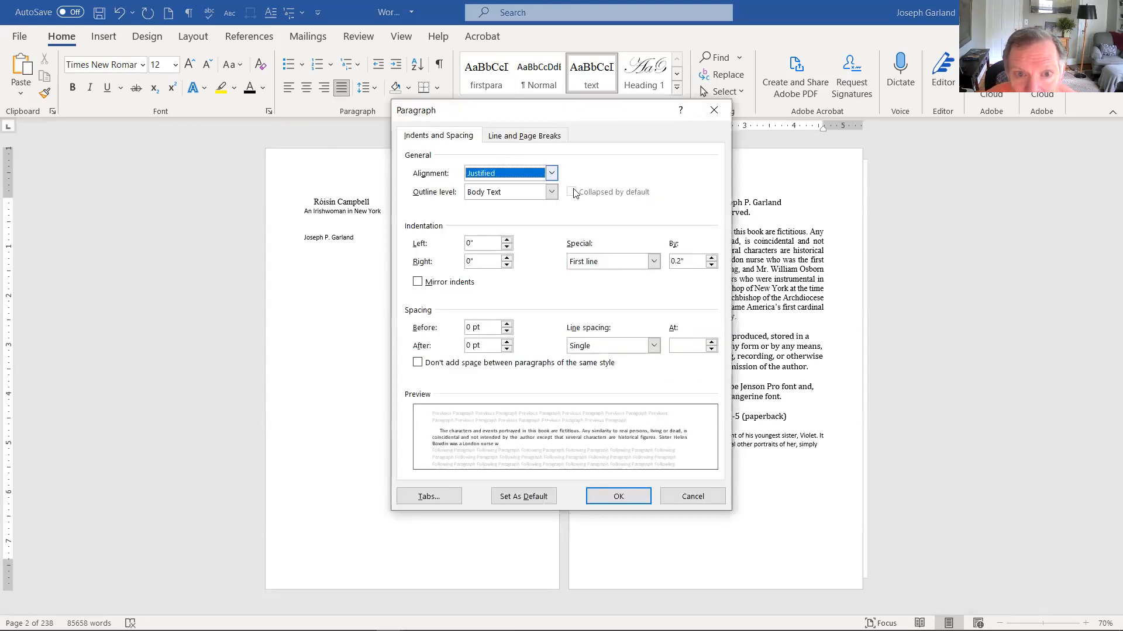
click(551, 173)
click(513, 199)
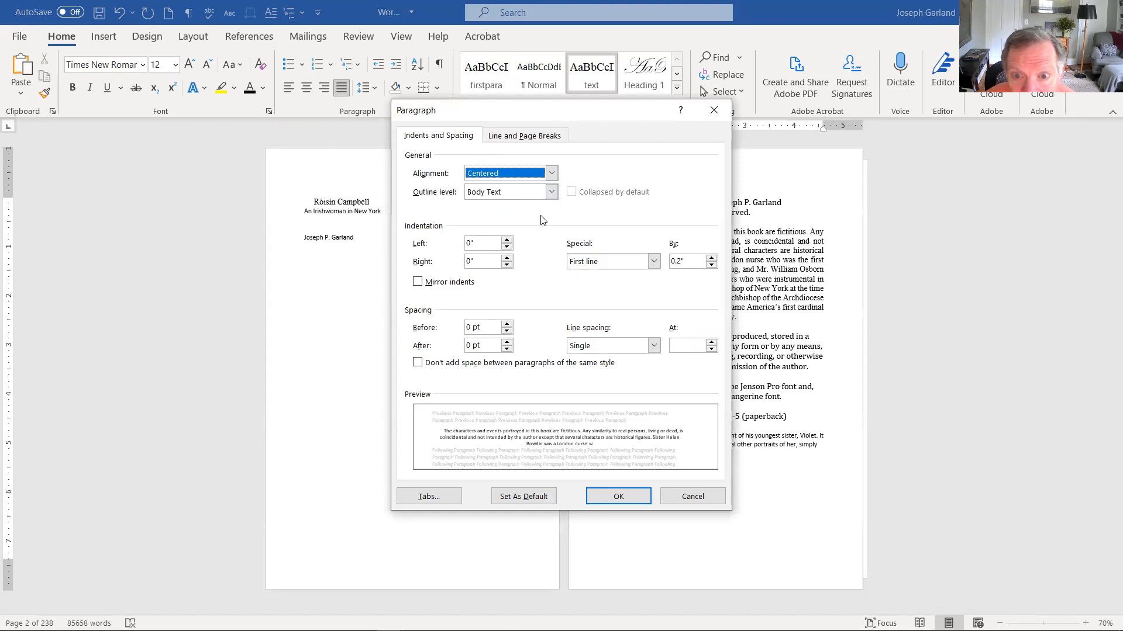
click(653, 262)
click(635, 275)
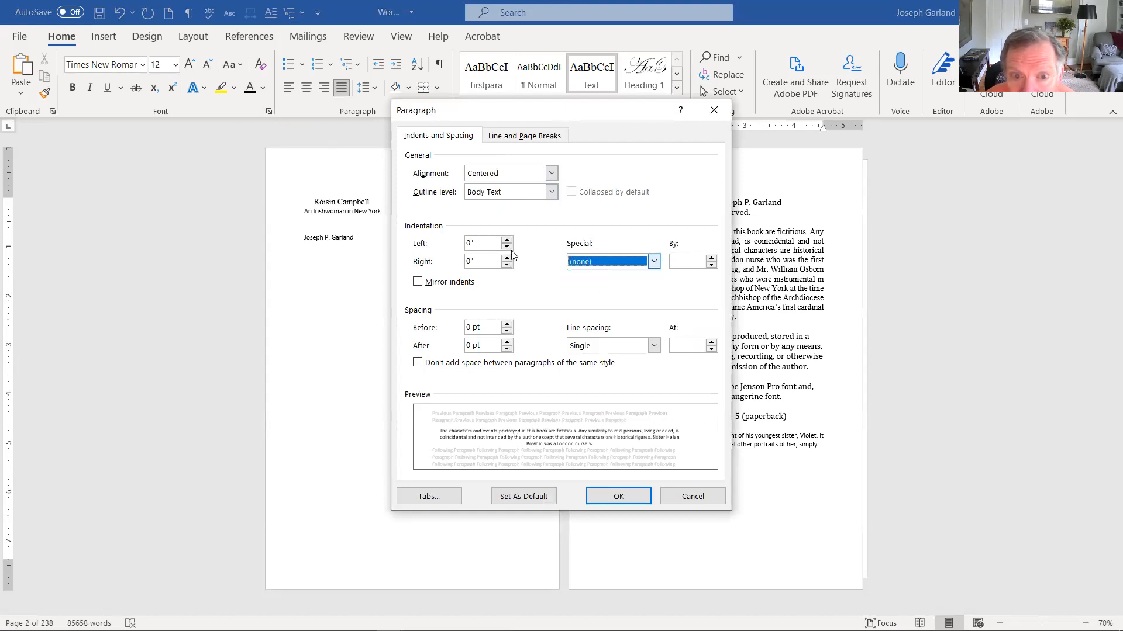
click(625, 495)
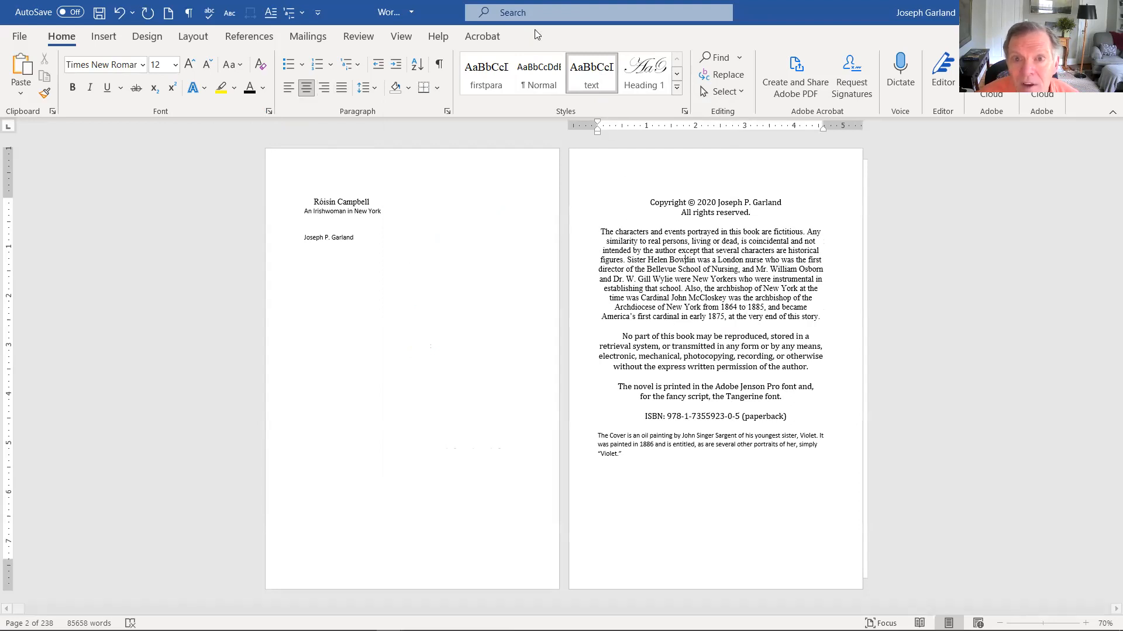
click(594, 73)
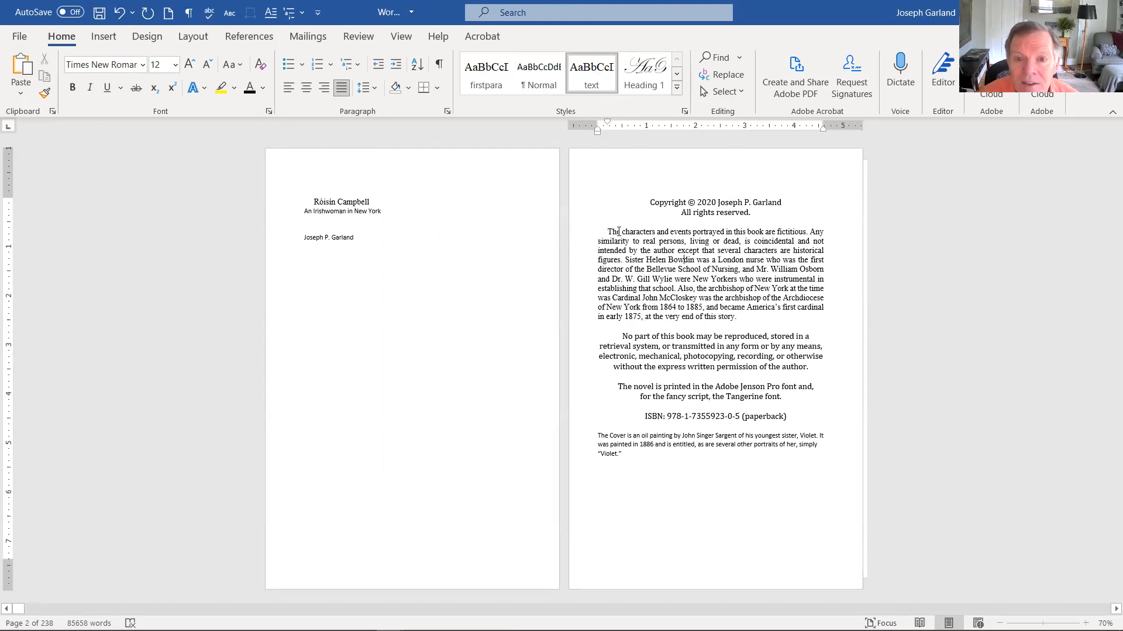
Set the disclaimer paragraph's font size to 20 and update the text style to match it
triple_click(642, 270)
click(175, 65)
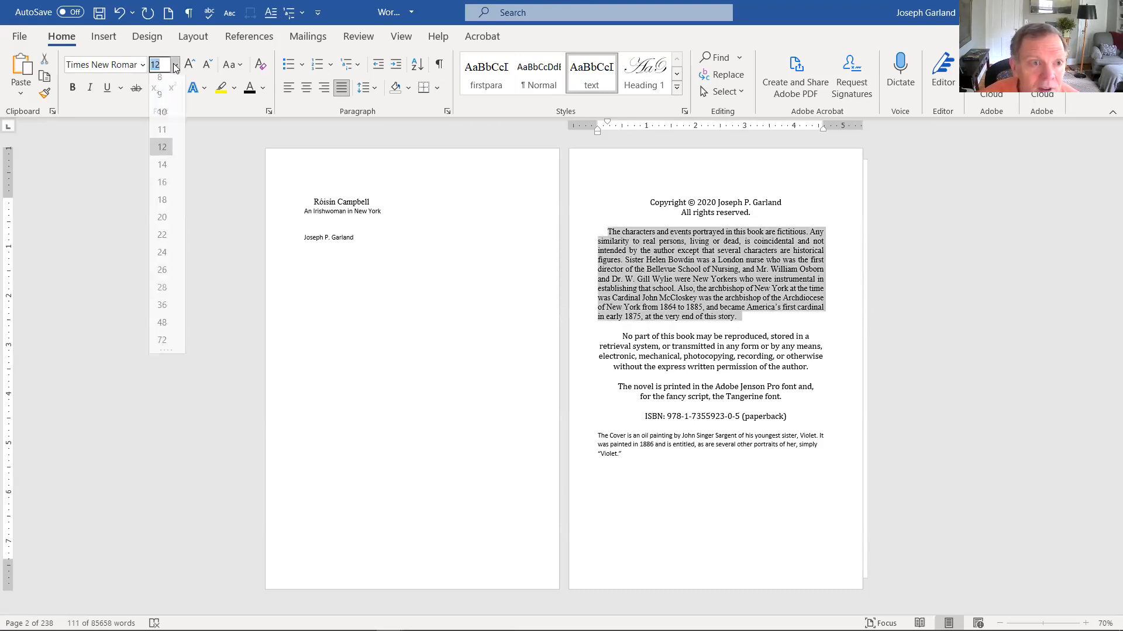
click(164, 217)
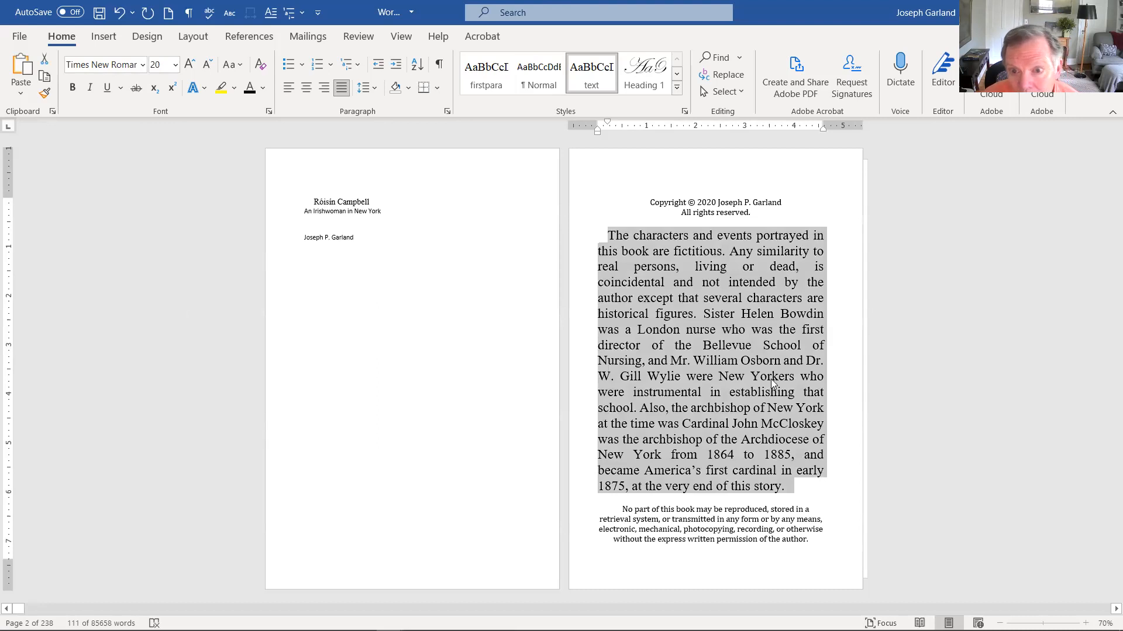
click(770, 378)
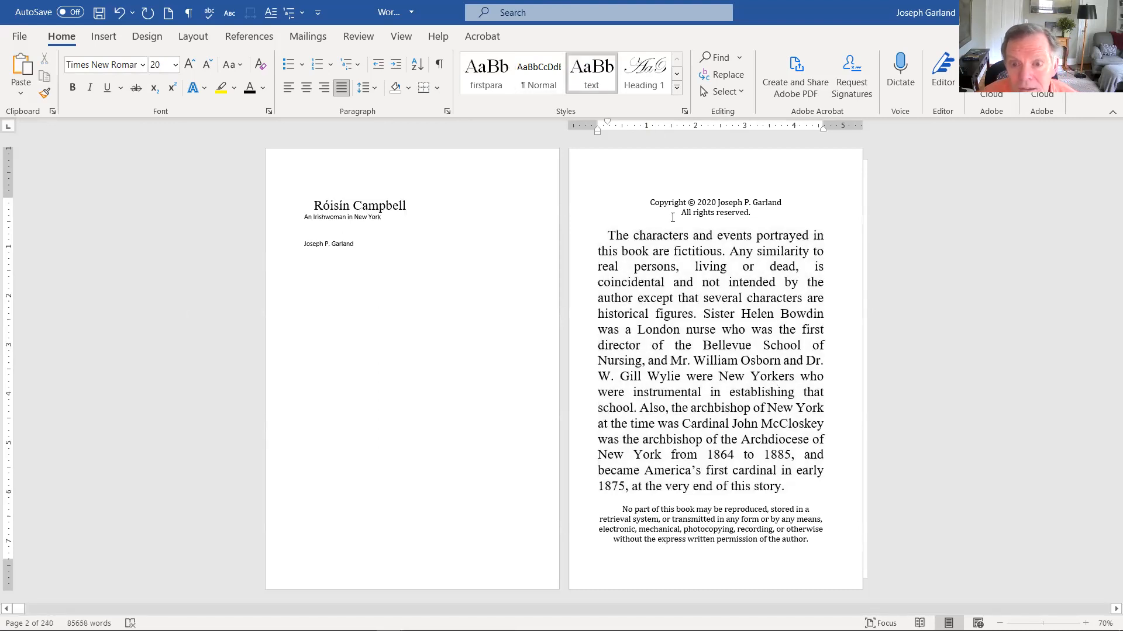
Examine the title page, Contents and chapter pages to see how the enlarged text style affects the manuscript
scroll(661, 246, up, 1)
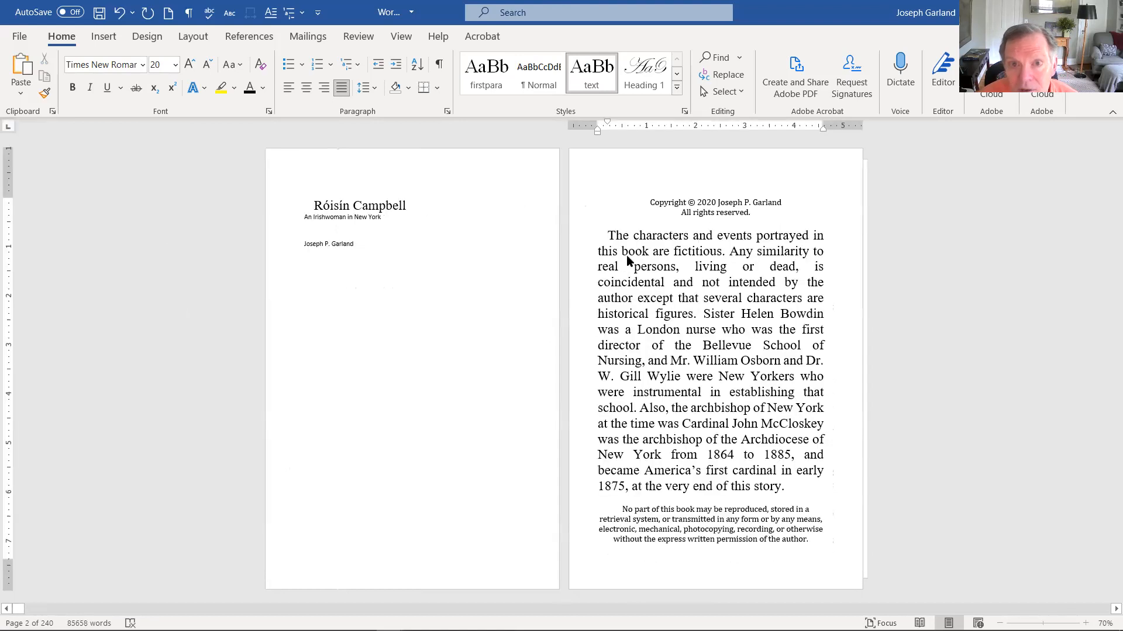
scroll(665, 350, down, 3)
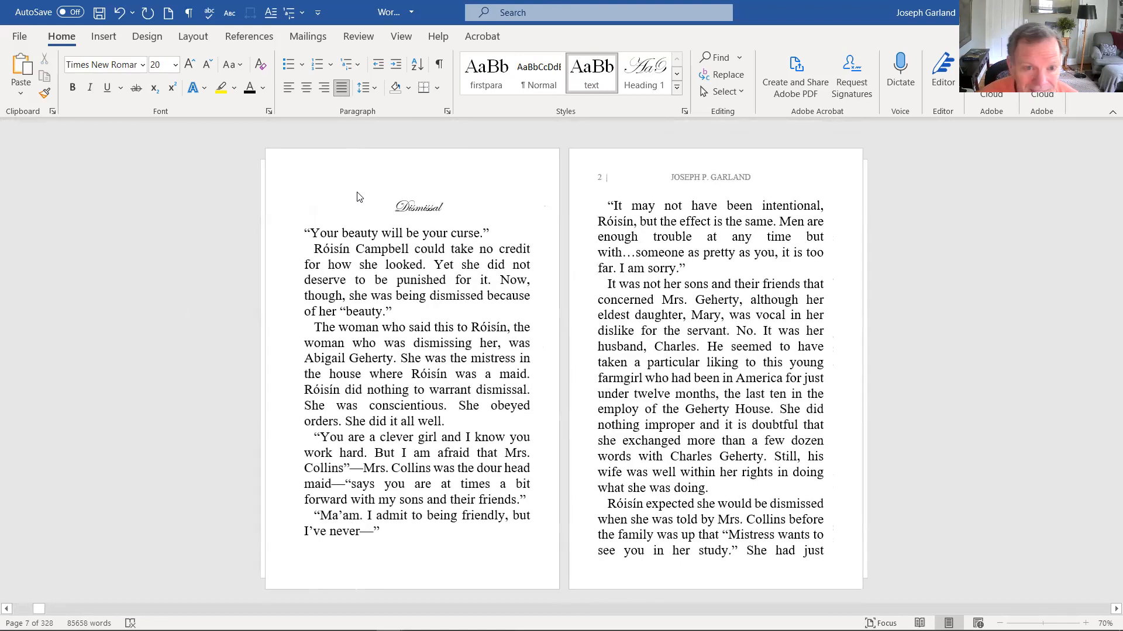
scroll(468, 293, up, 3)
scroll(554, 406, down, 3)
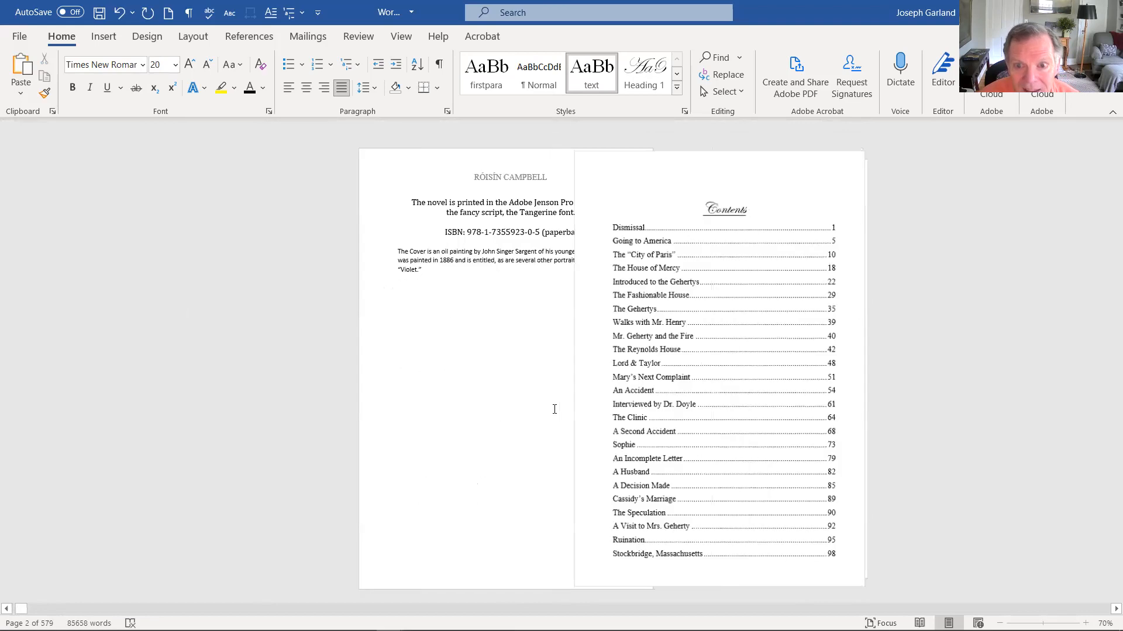
scroll(807, 327, down, 4)
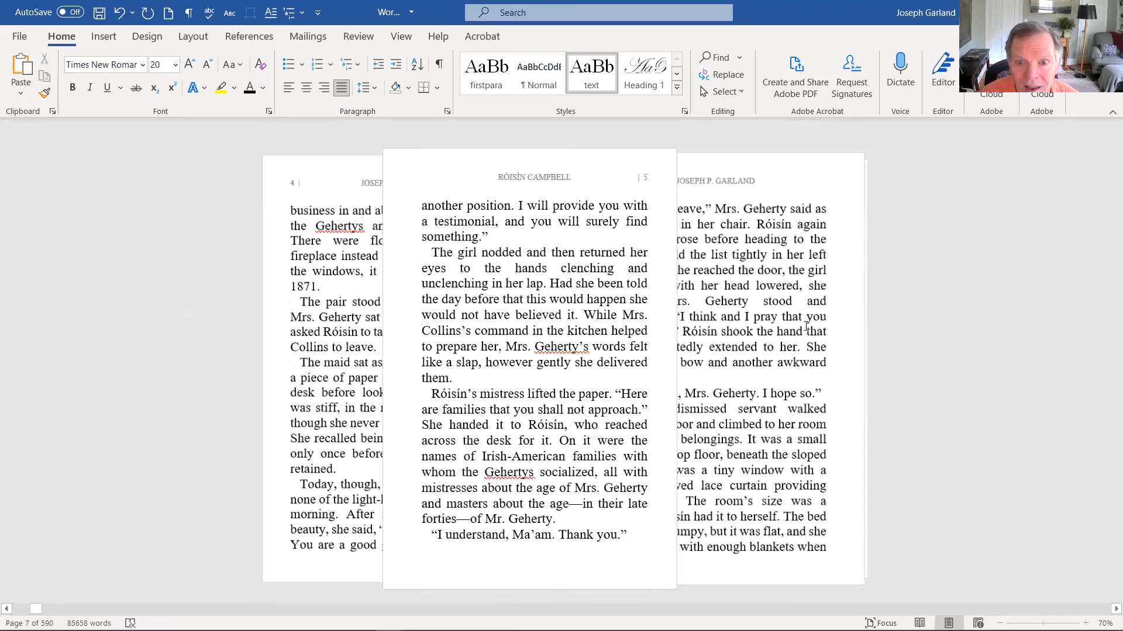
scroll(803, 323, down, 1)
scroll(803, 323, up, 2)
scroll(803, 323, up, 1)
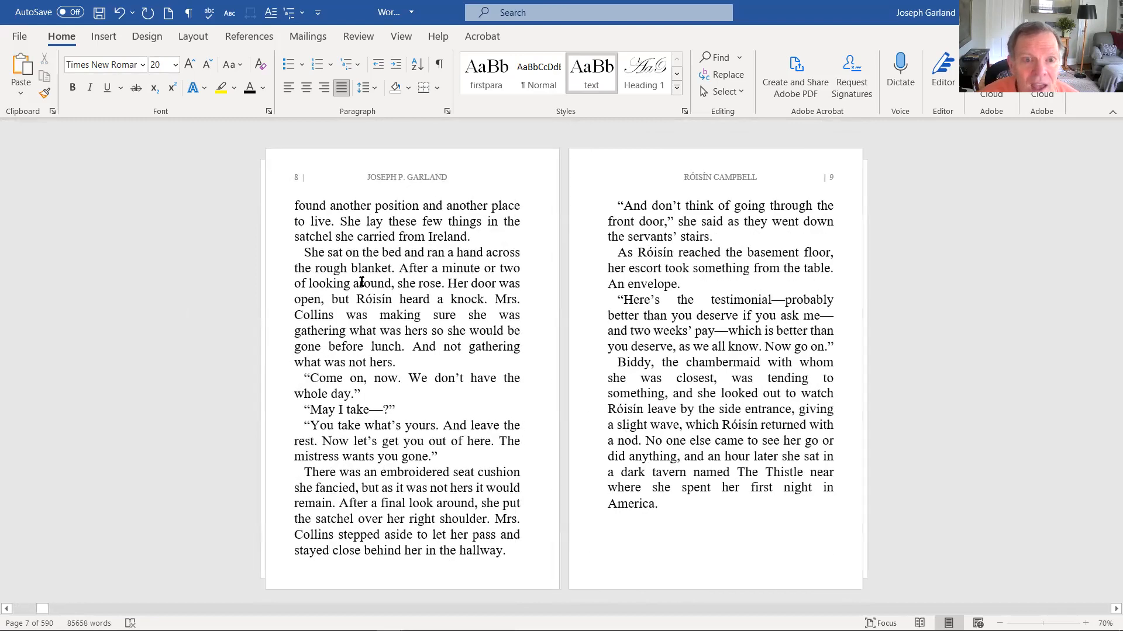
scroll(369, 272, up, 4)
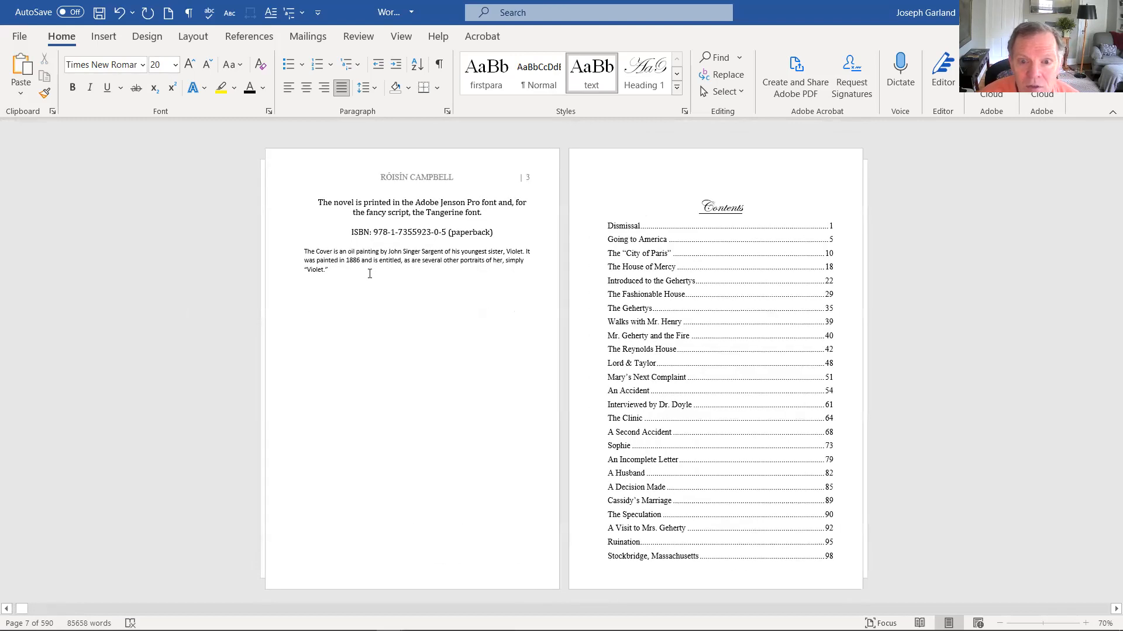
scroll(370, 273, up, 1)
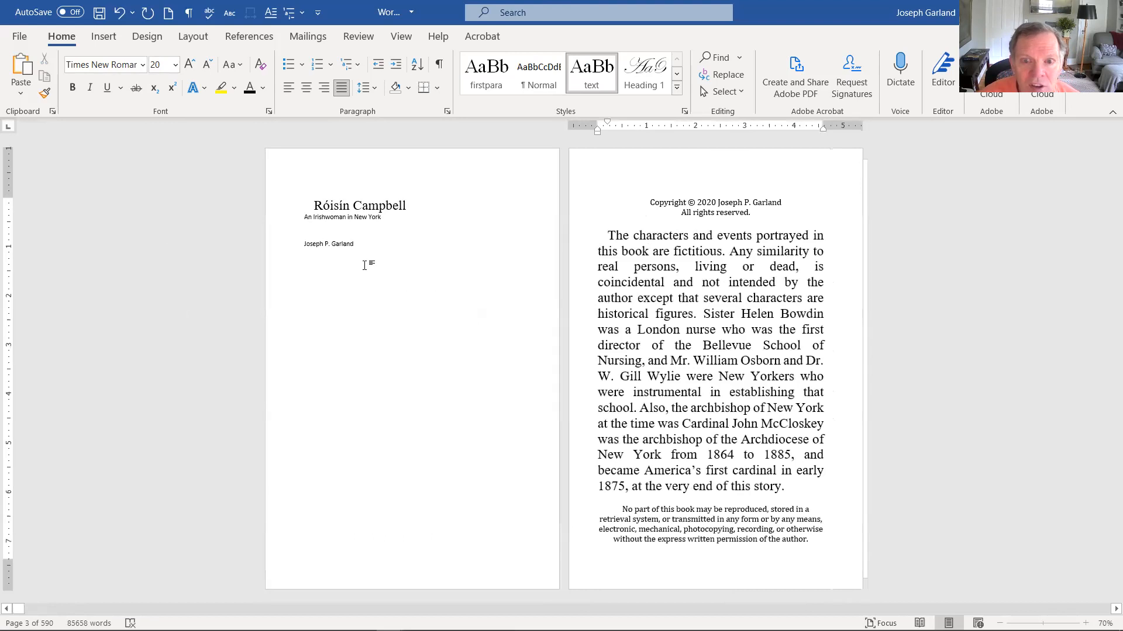
scroll(368, 274, down, 3)
Set the second paragraph of the Dismissal chapter to 12 pt and update the text style to match it
click(384, 276)
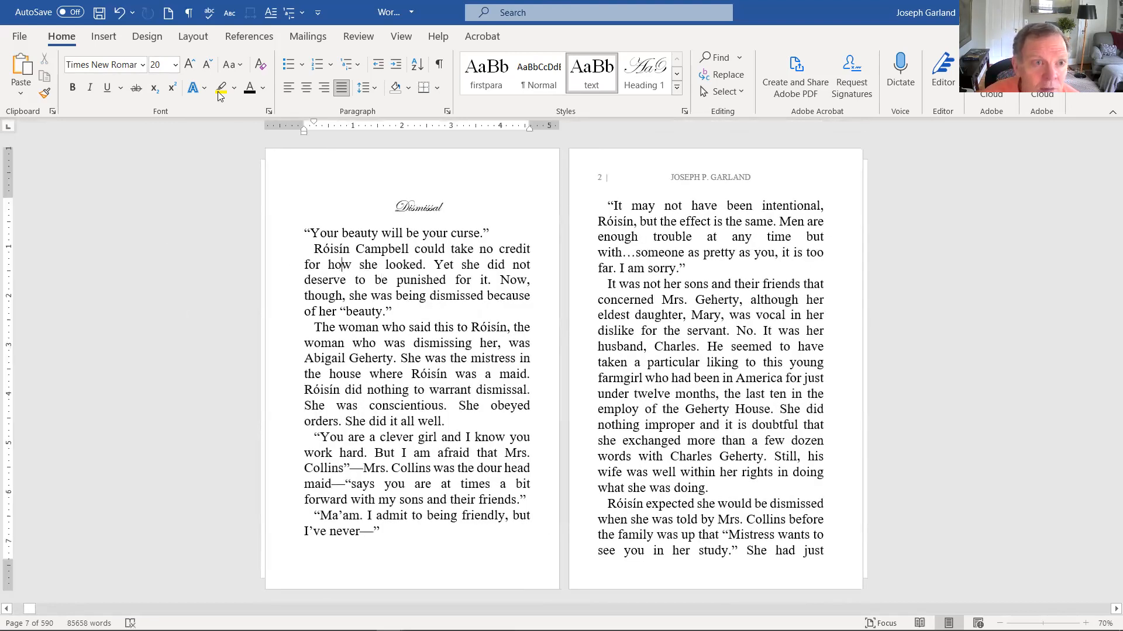
triple_click(341, 265)
click(175, 69)
click(180, 171)
click(365, 264)
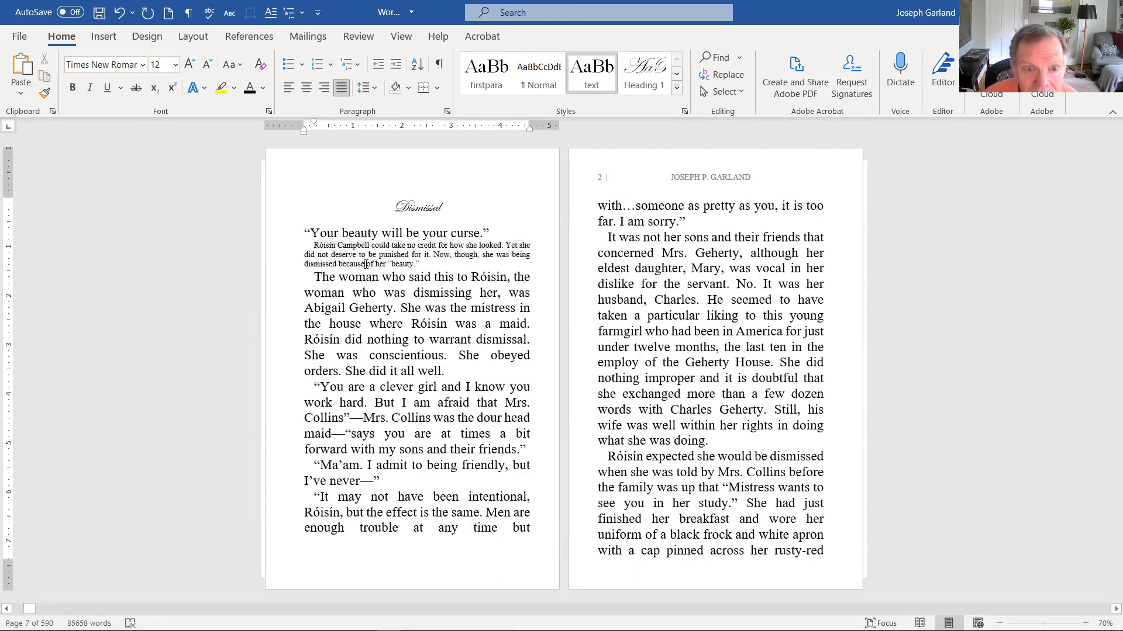
right_click(591, 79)
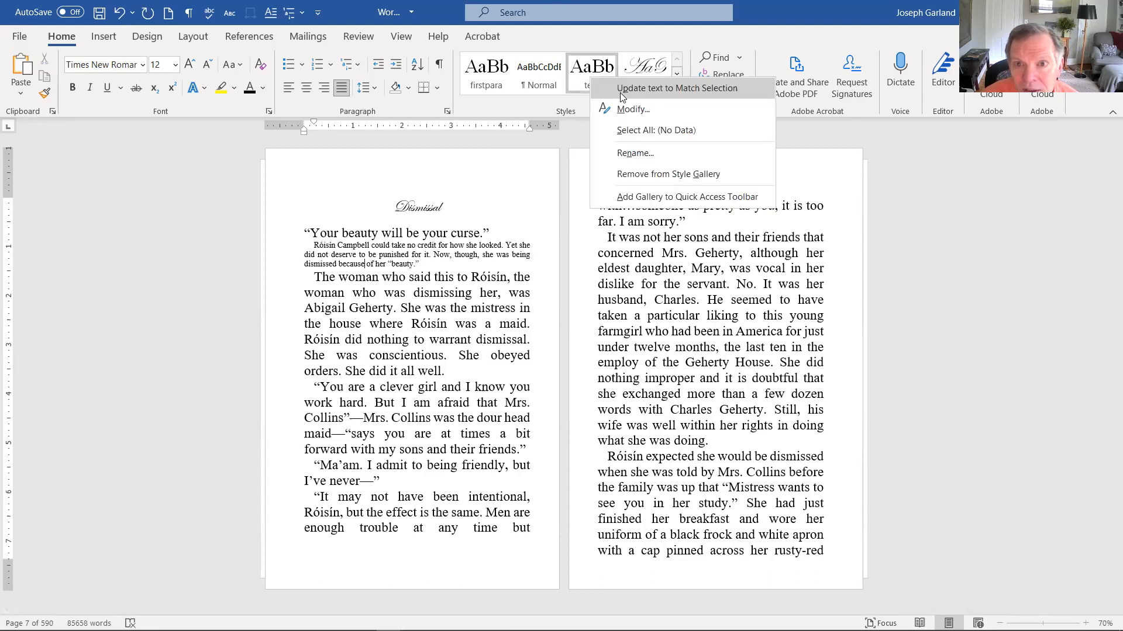
click(621, 89)
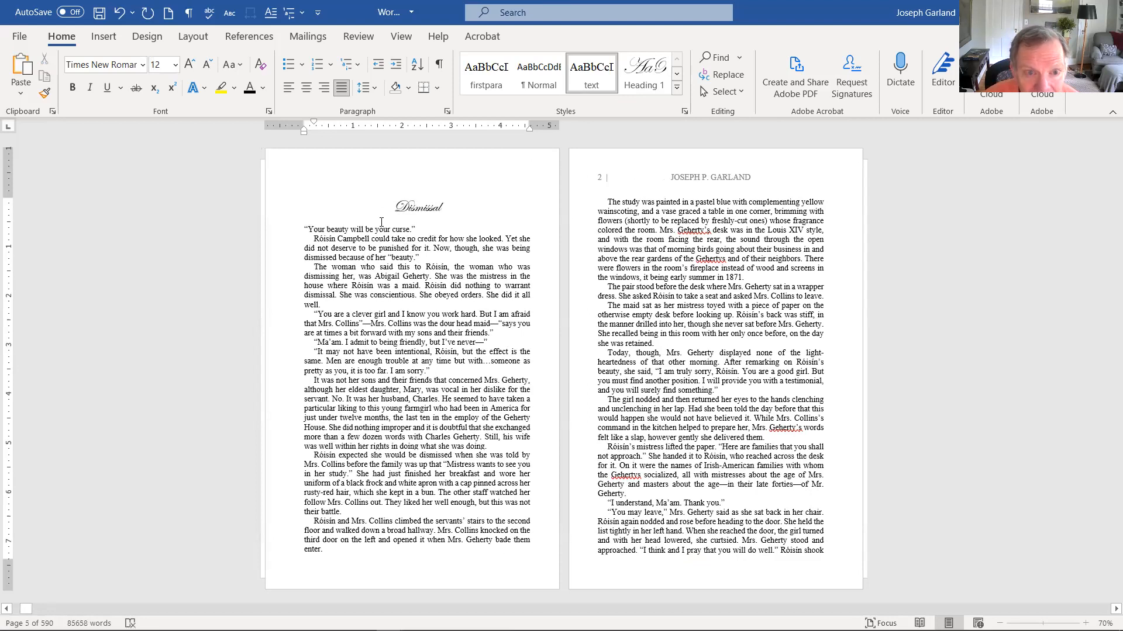
Undo the 12 pt change and its style update, and compare the styles of the first two Dismissal paragraphs
click(381, 221)
click(373, 233)
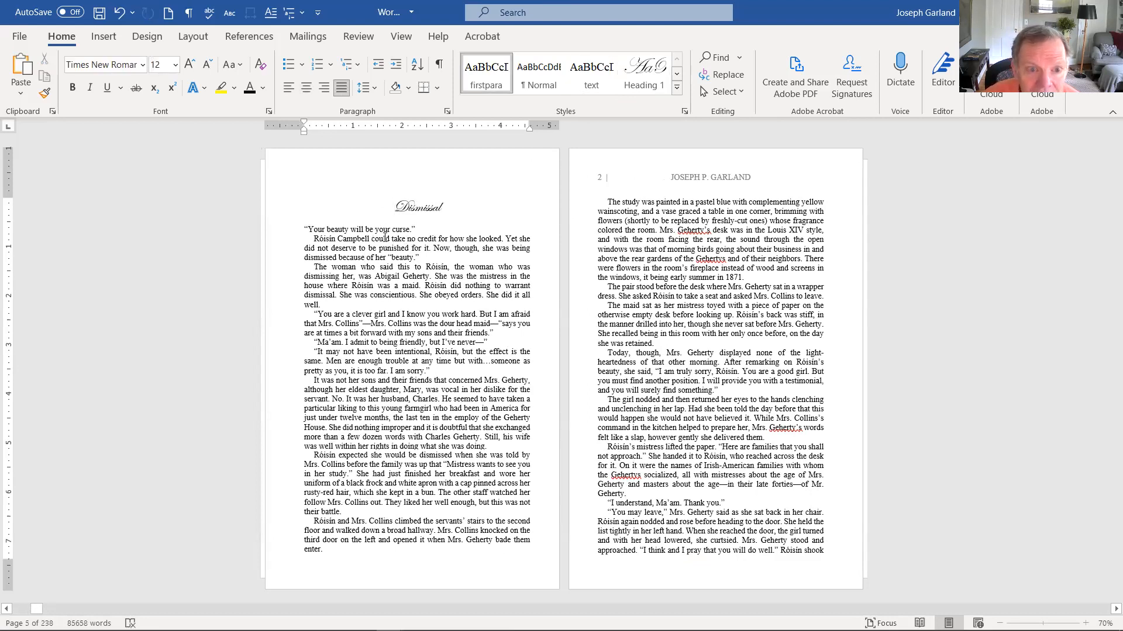
click(120, 13)
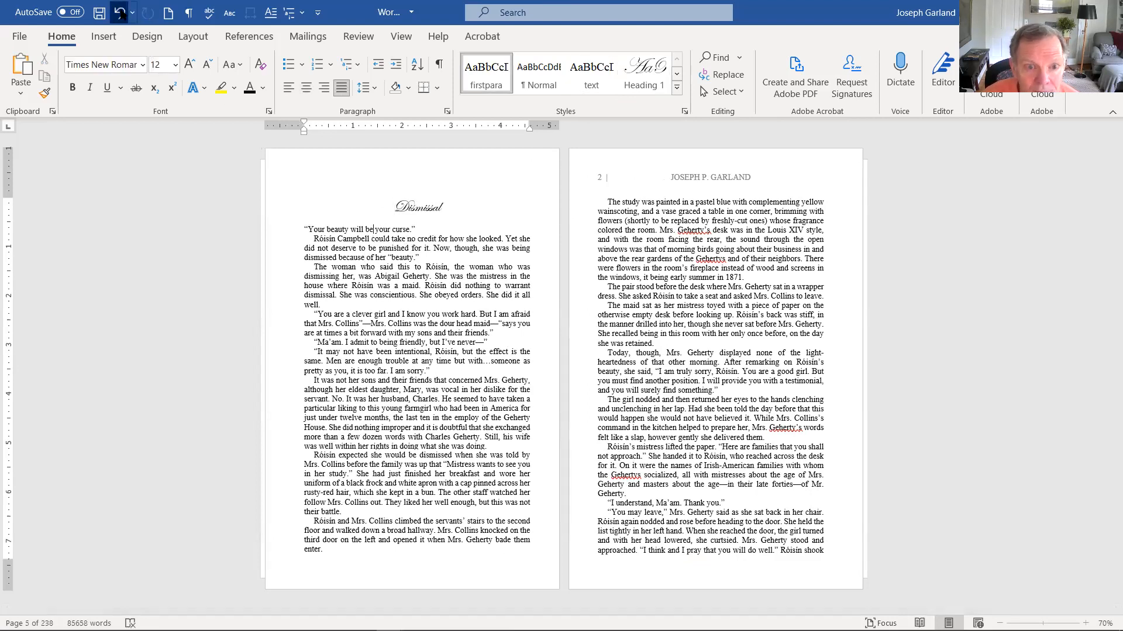
click(120, 12)
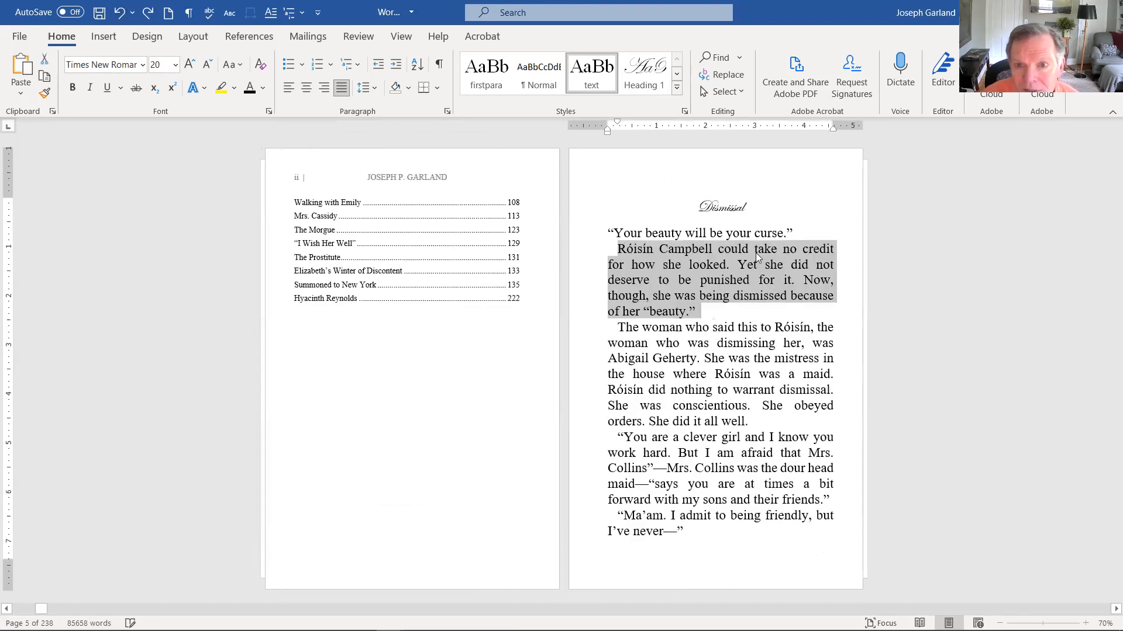
click(664, 232)
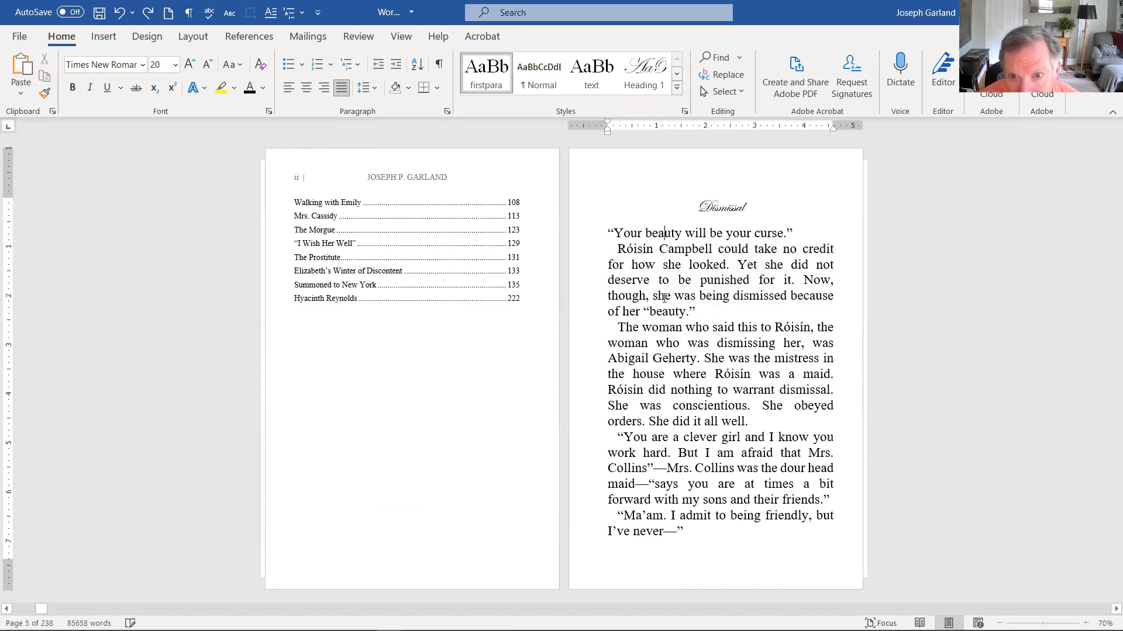
click(647, 277)
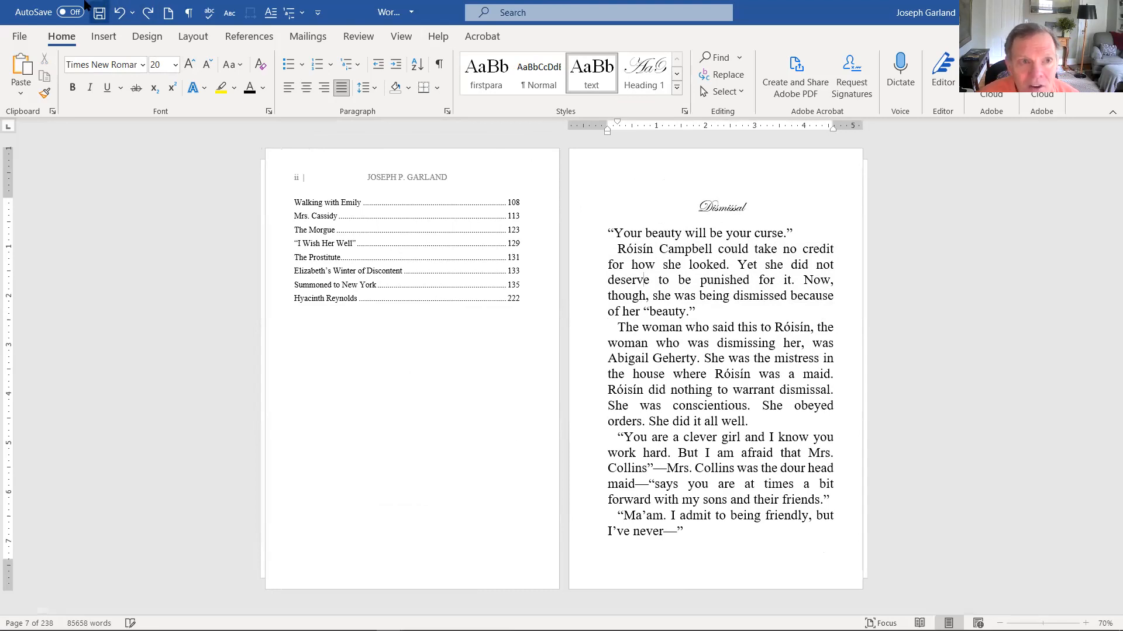
Undo the 20 pt font size change and its update of the text style, and check the Dismissal pages
click(121, 16)
click(121, 16)
scroll(801, 393, down, 3)
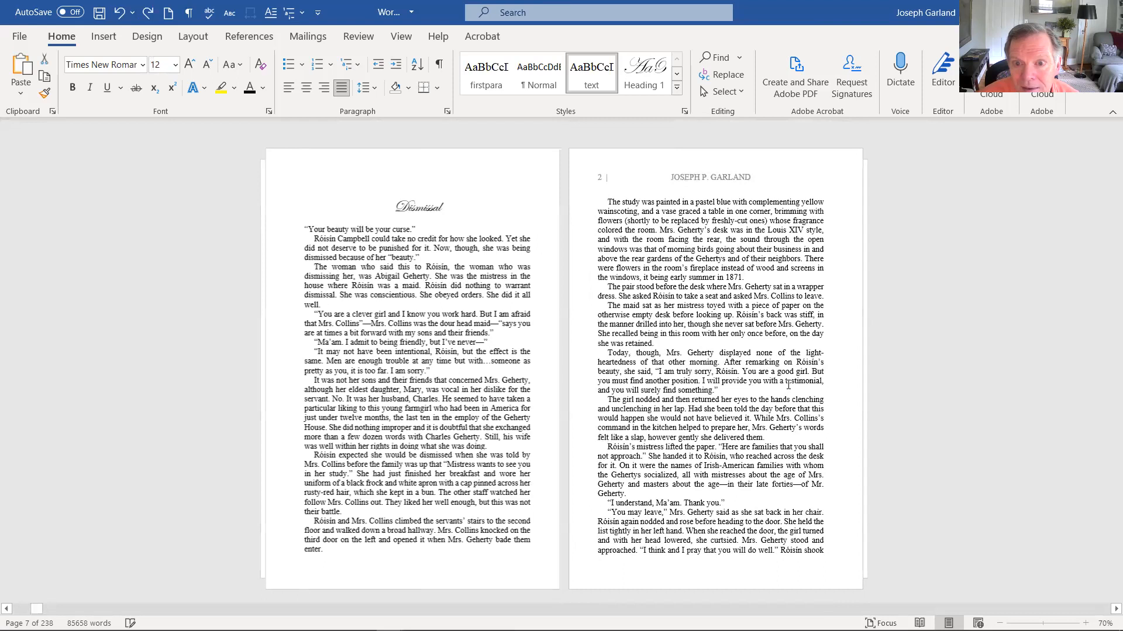
click(447, 295)
key(ctrl+z)
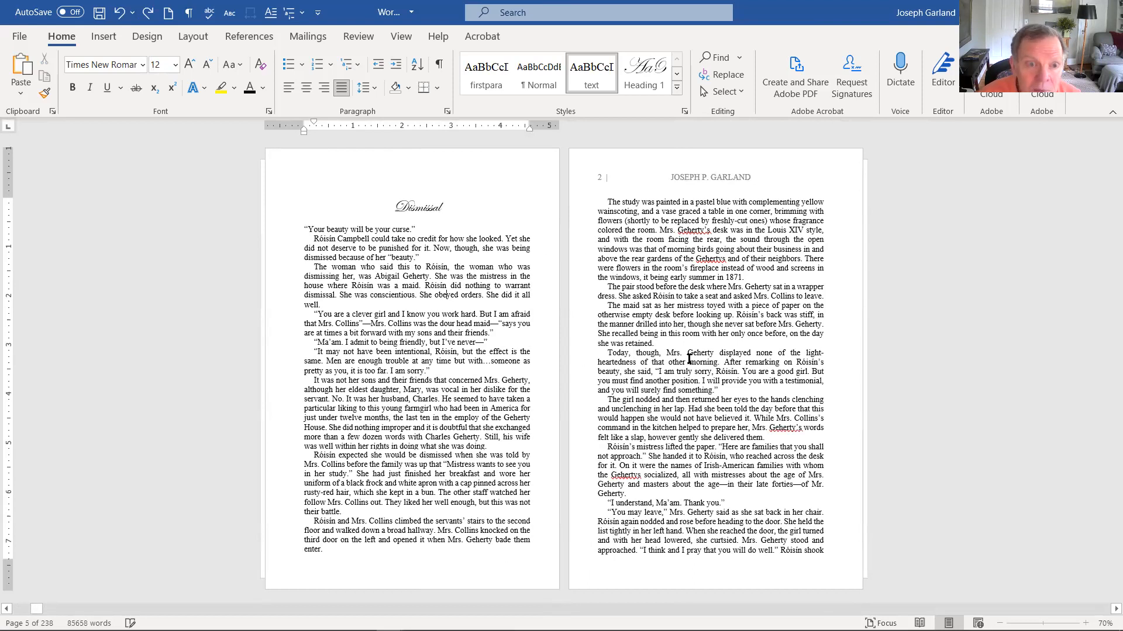
Create a new style named center from the centered "No part of this book" paragraph on the copyright page
scroll(689, 359, up, 2)
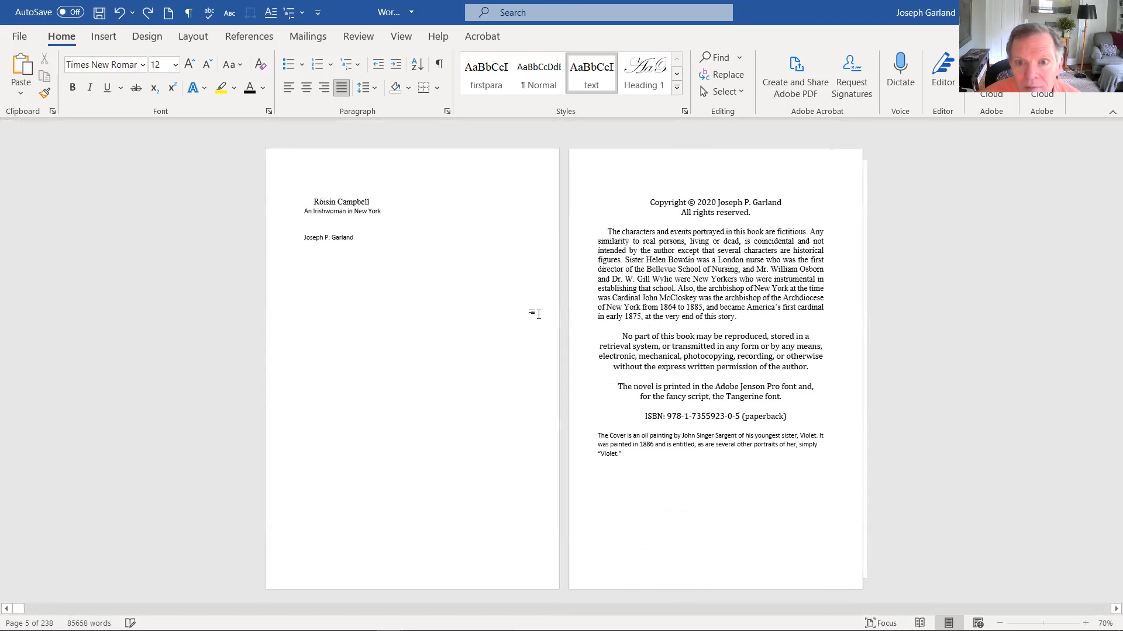
click(638, 251)
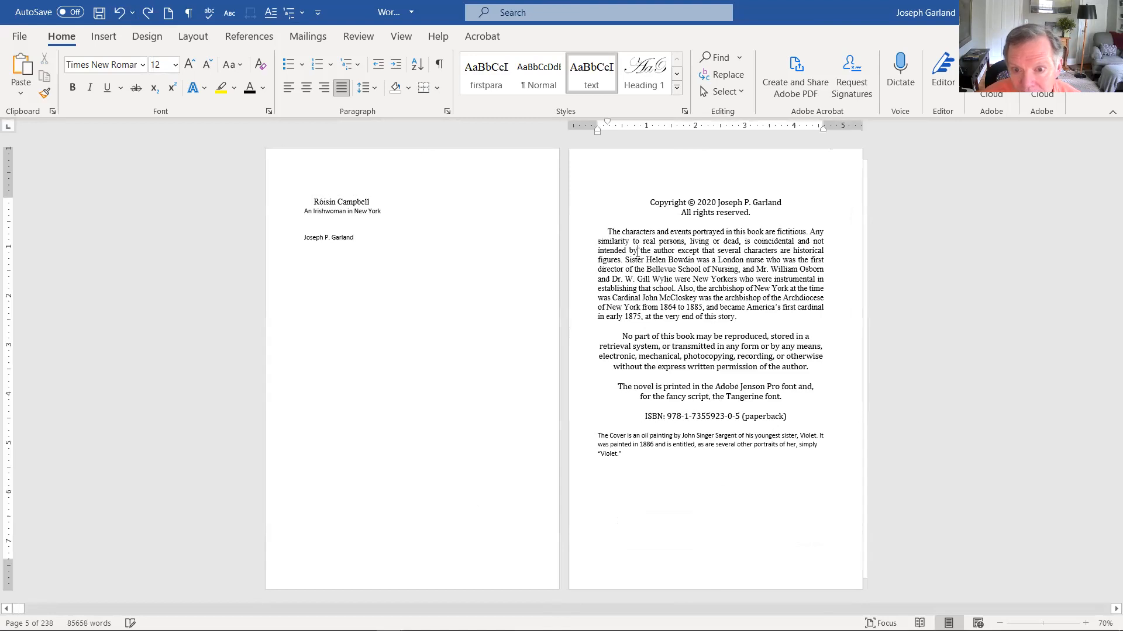
click(667, 345)
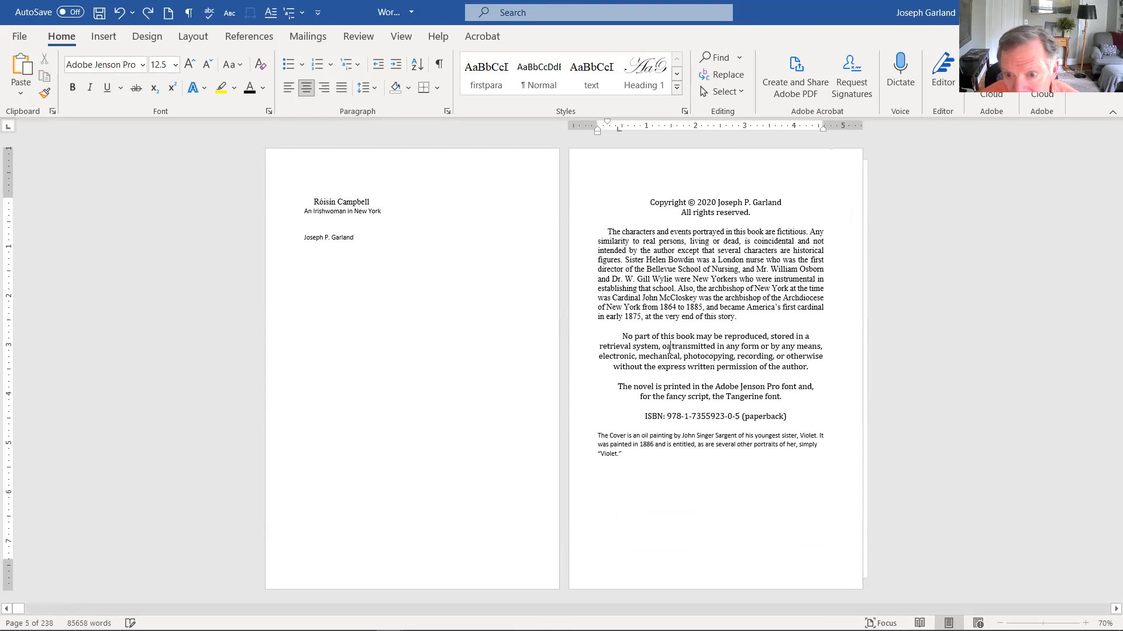
right_click(842, 310)
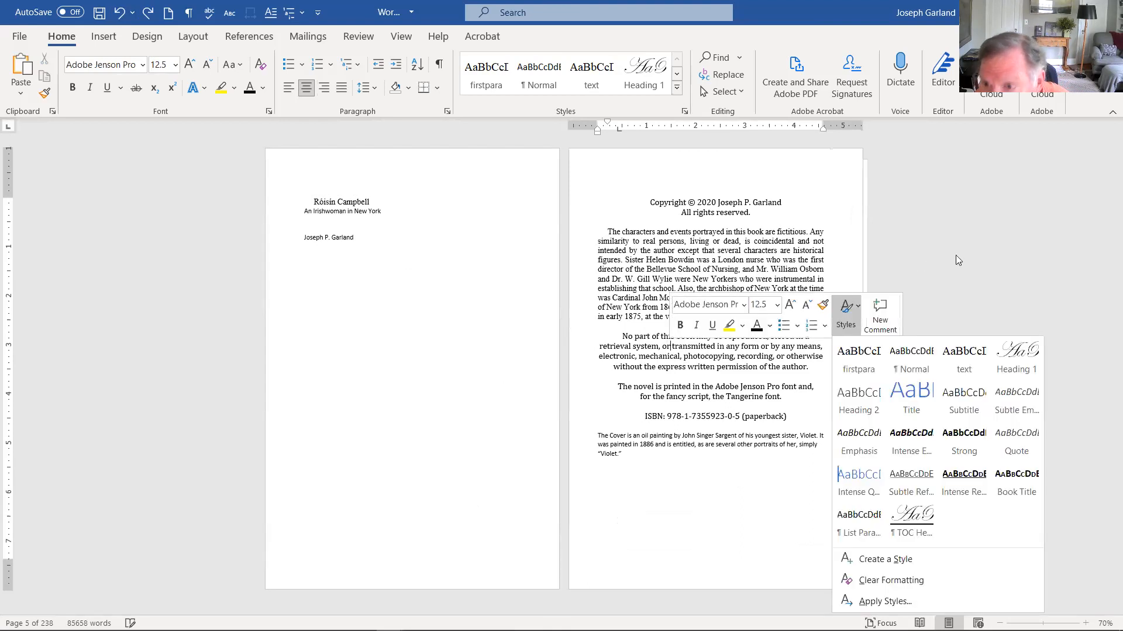
click(898, 556)
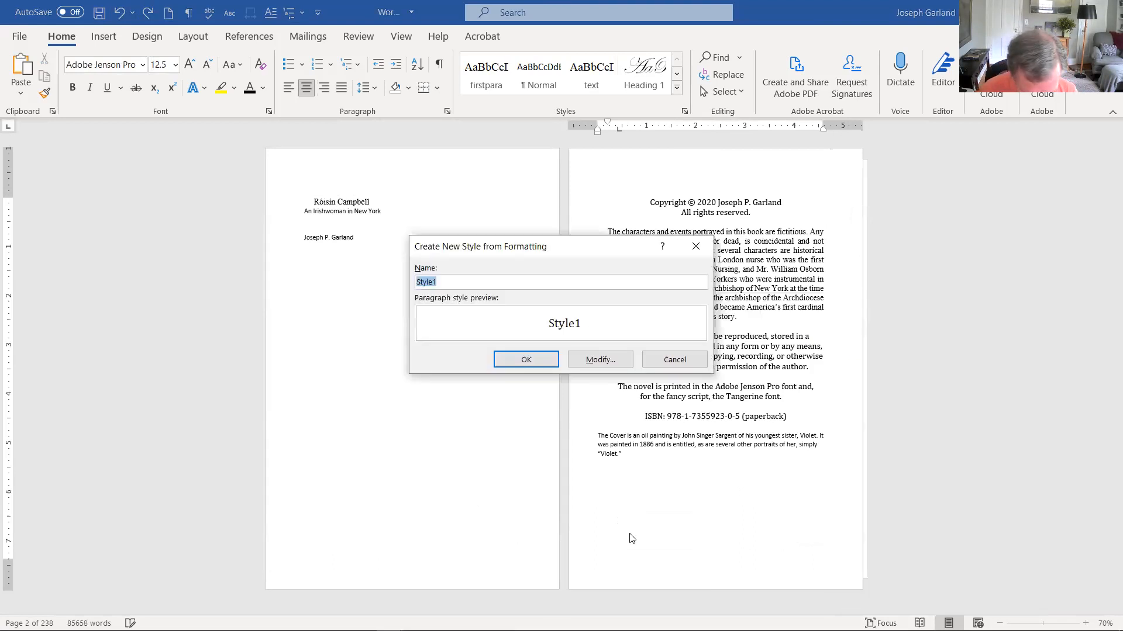
text(center)
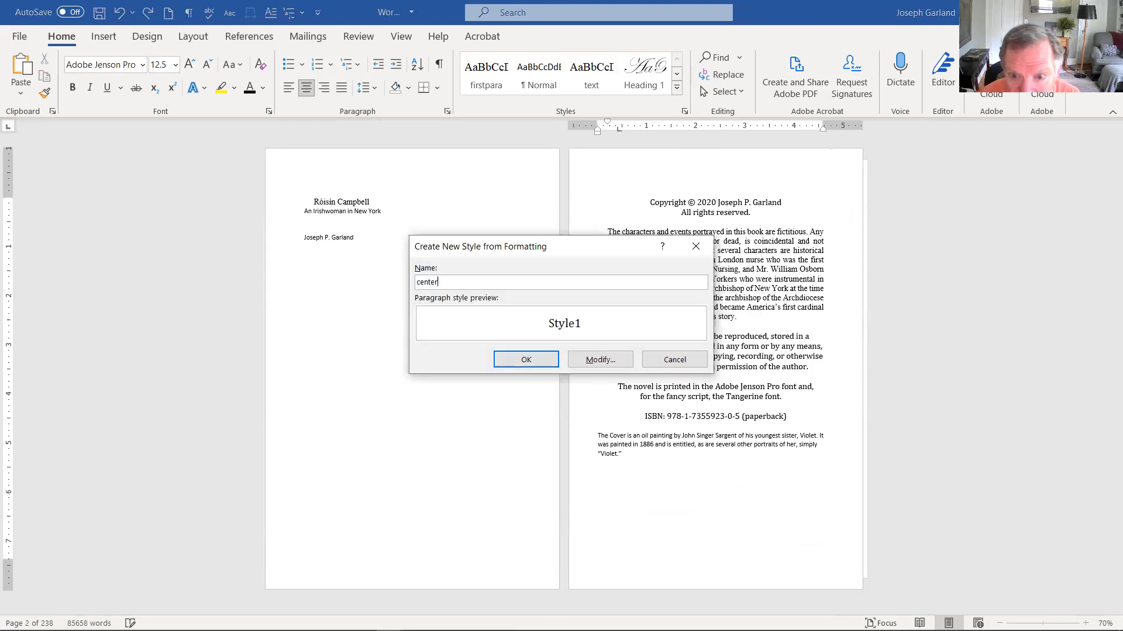
key(Return)
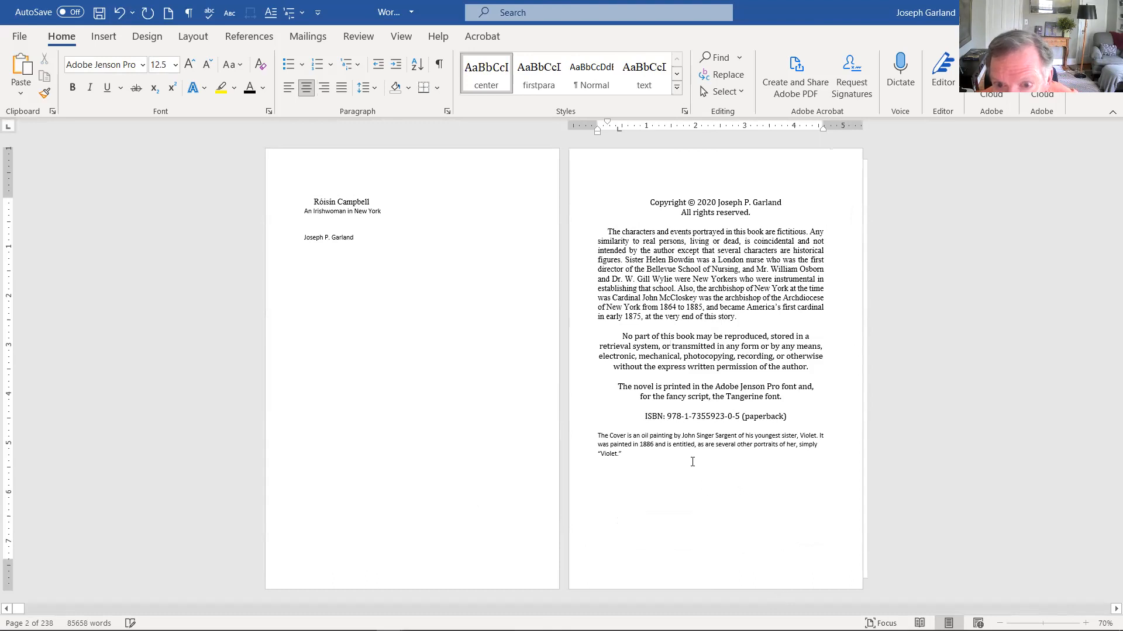
Remove the first-line indent from the "No part of this book" paragraph and update the center style to match it
click(447, 111)
click(636, 266)
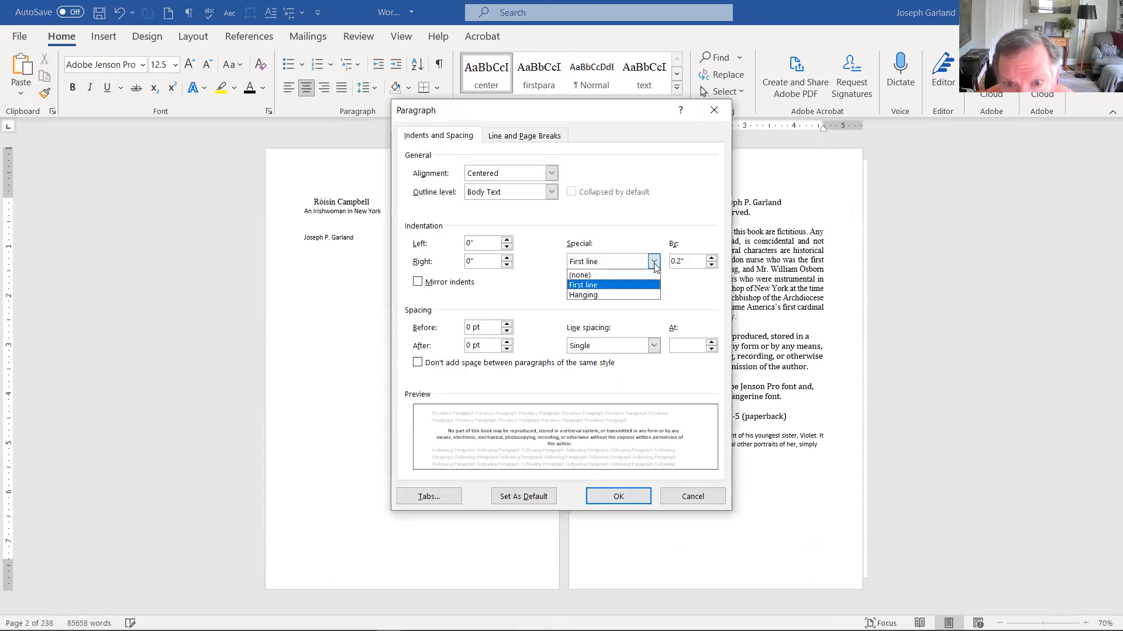
click(637, 277)
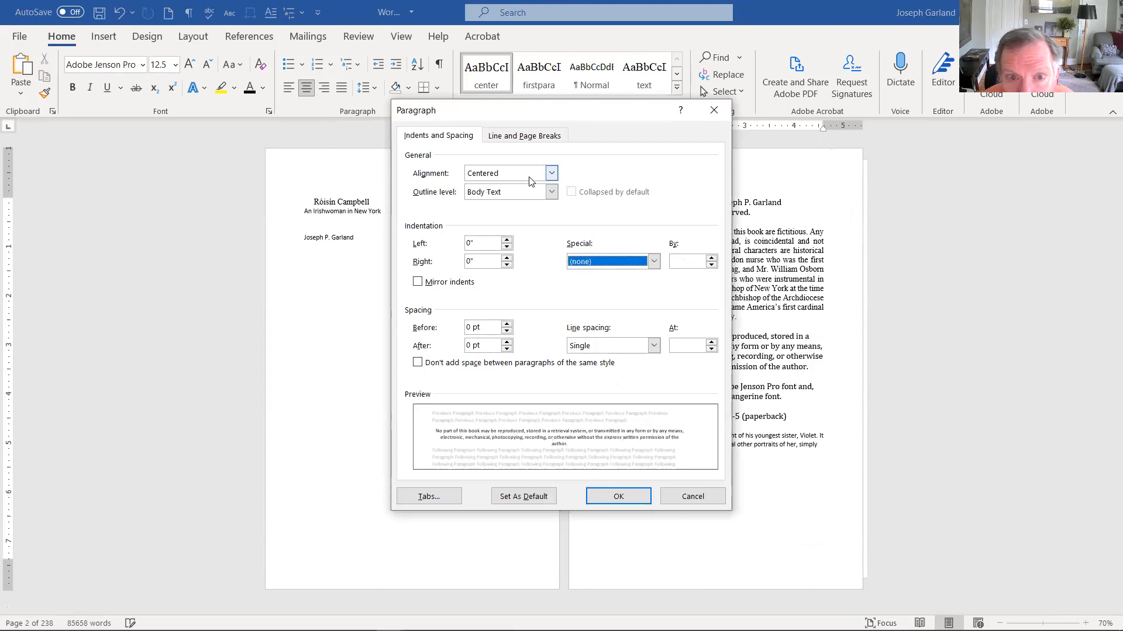
click(626, 496)
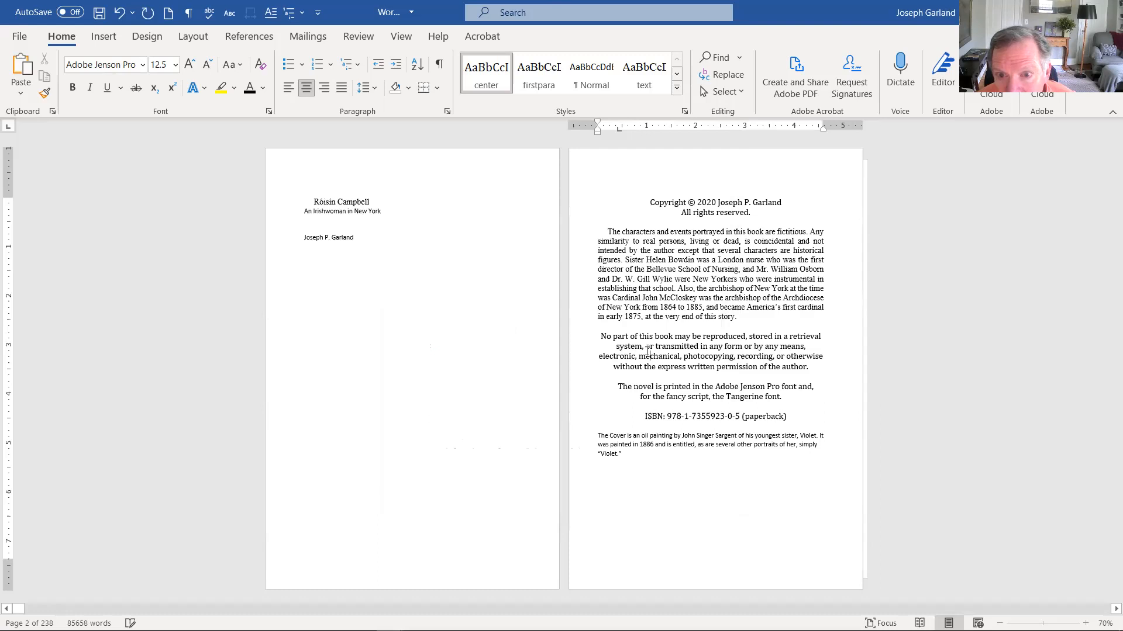
right_click(495, 89)
click(501, 89)
Apply the center style to the "characters and events" paragraph and to the font, ISBN and cover-painting paragraphs
click(615, 251)
click(479, 84)
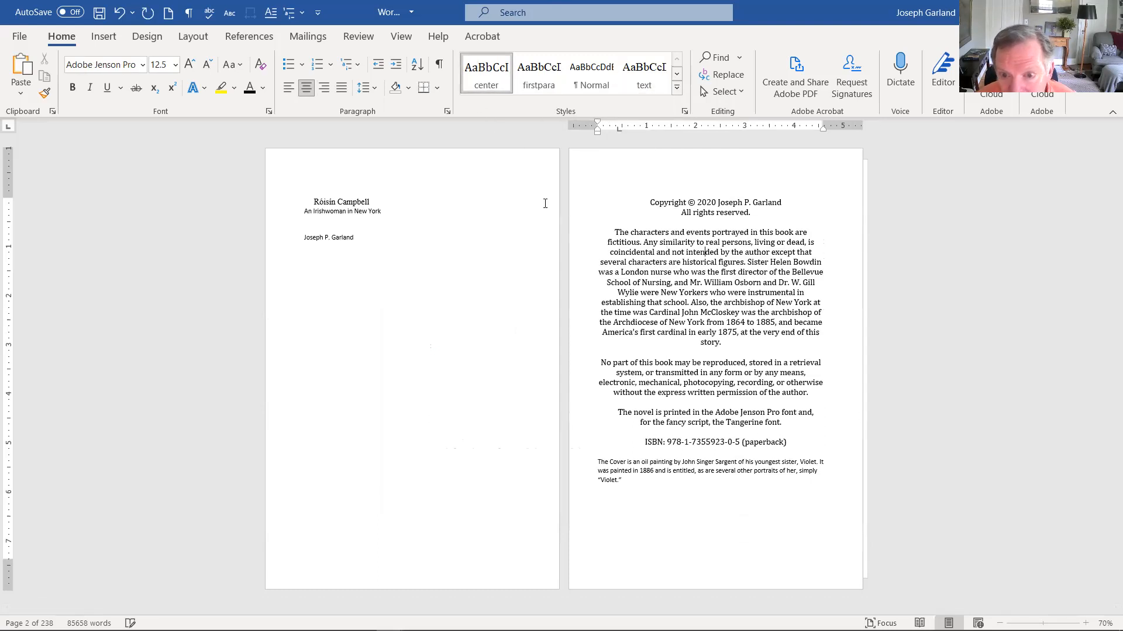
drag(634, 413, 626, 477)
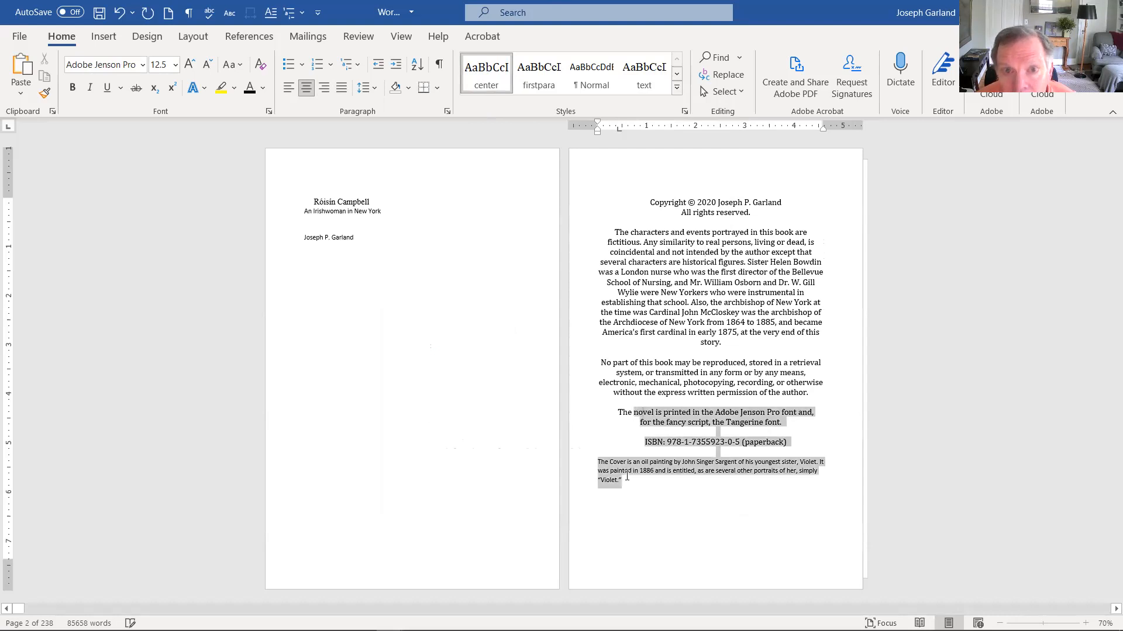
click(485, 78)
click(688, 263)
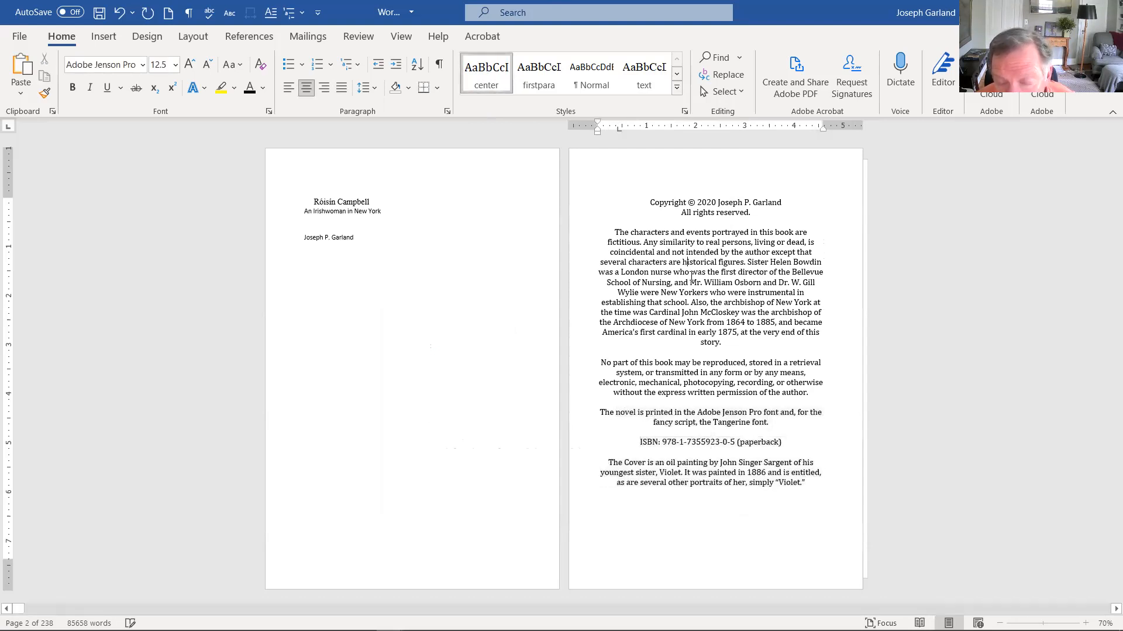
Apply the center style to the title, subtitle and author lines on the title page
scroll(691, 274, down, 5)
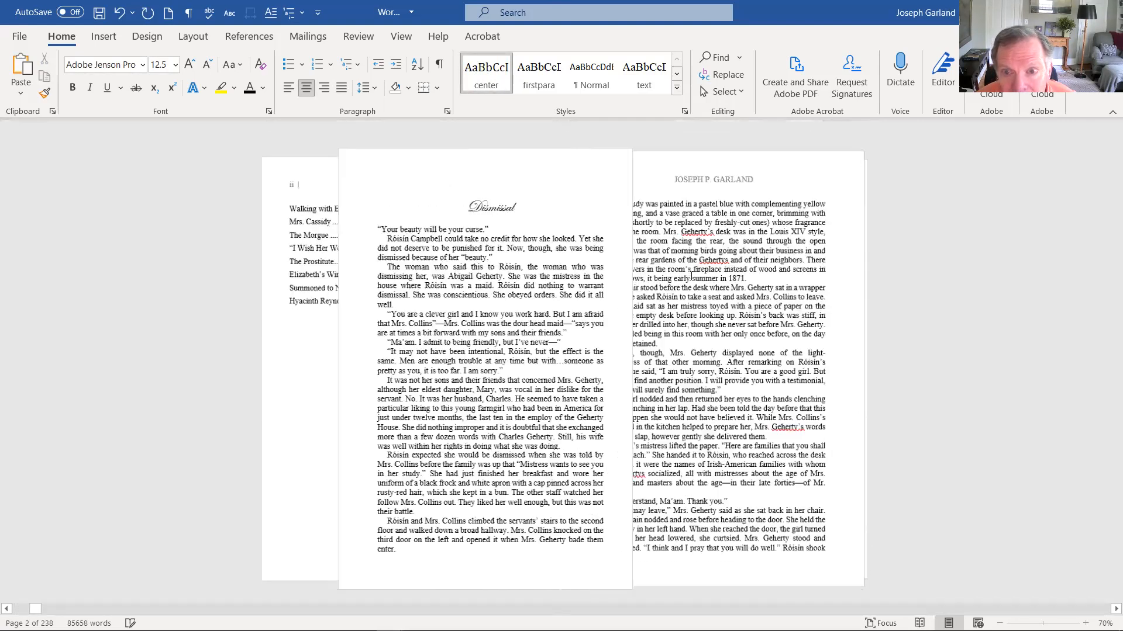
scroll(691, 274, up, 5)
scroll(702, 275, up, 2)
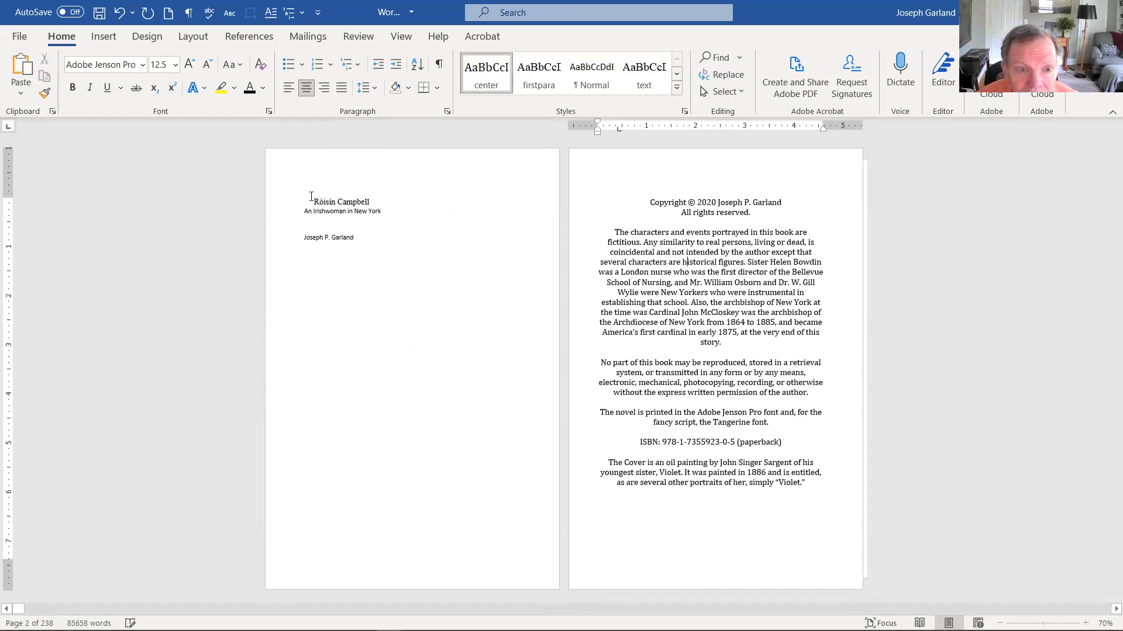
drag(311, 196, 364, 283)
click(467, 74)
click(443, 325)
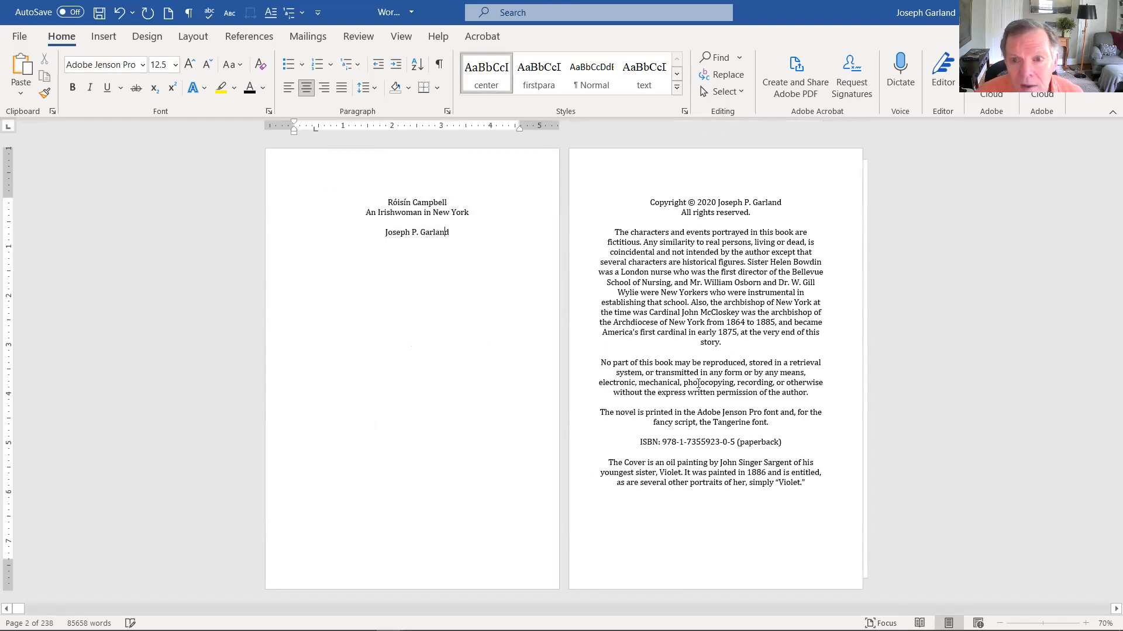
Create a new style named cover from the title, subtitle and author lines on the title page
scroll(698, 383, down, 1)
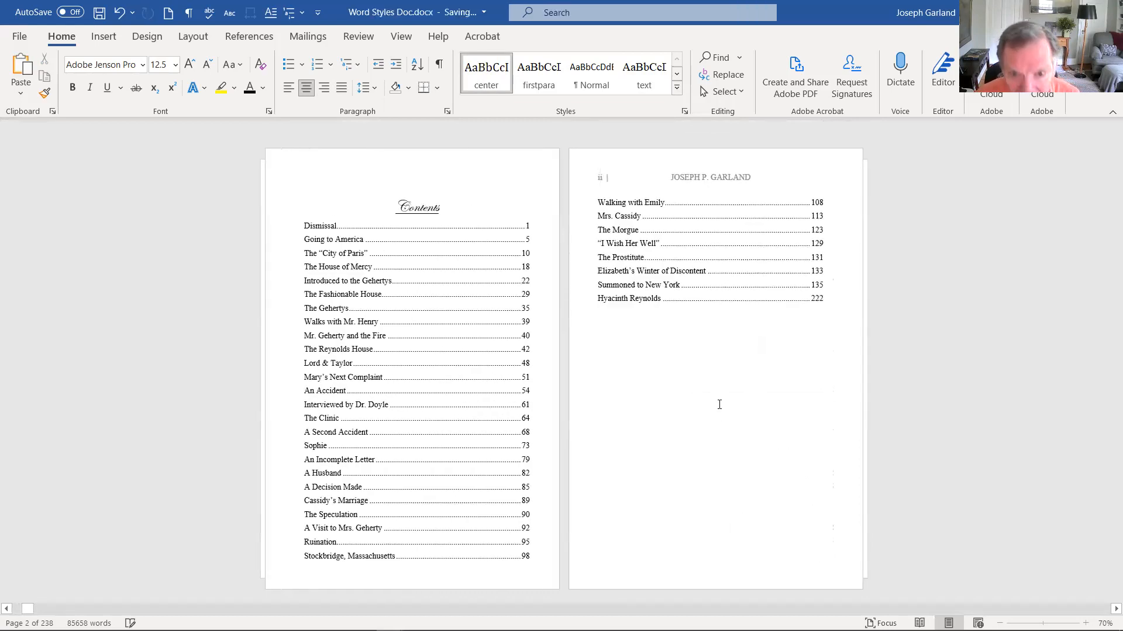
scroll(699, 383, down, 3)
scroll(722, 409, up, 5)
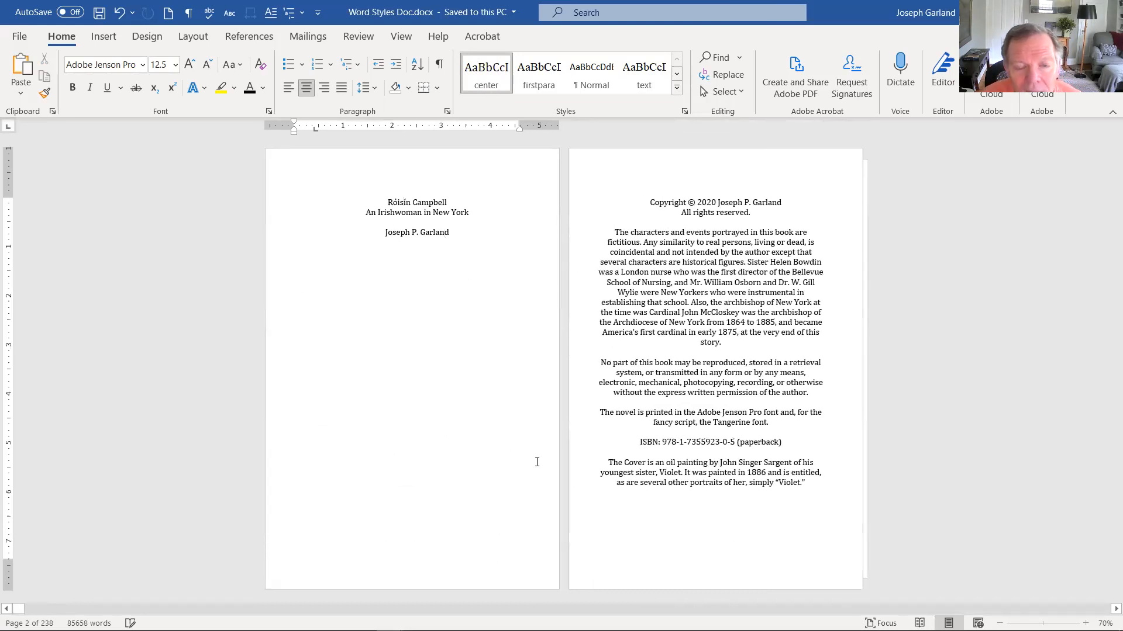
drag(387, 199, 448, 244)
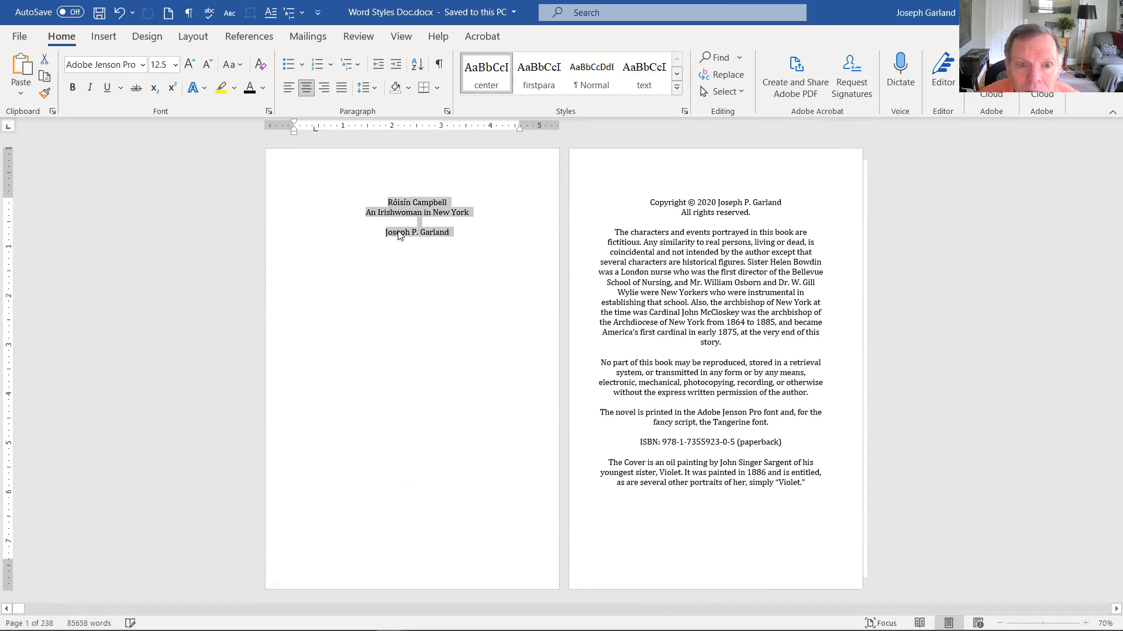
right_click(417, 208)
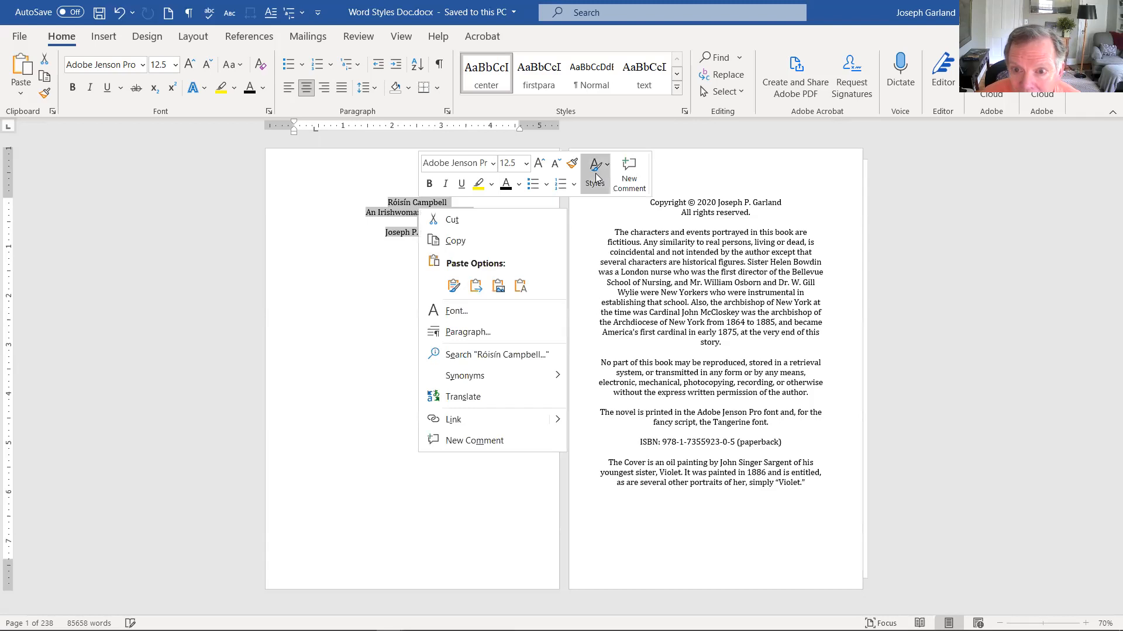
click(596, 178)
click(639, 420)
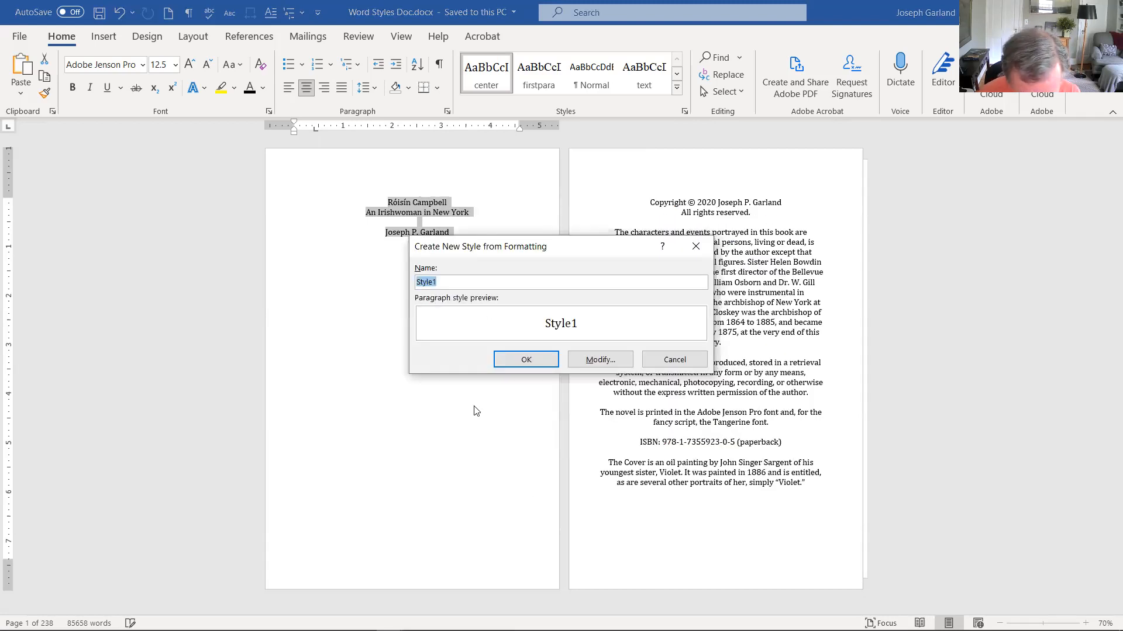
text(cob)
key(BackSpace)
key(BackSpace)
text(c)
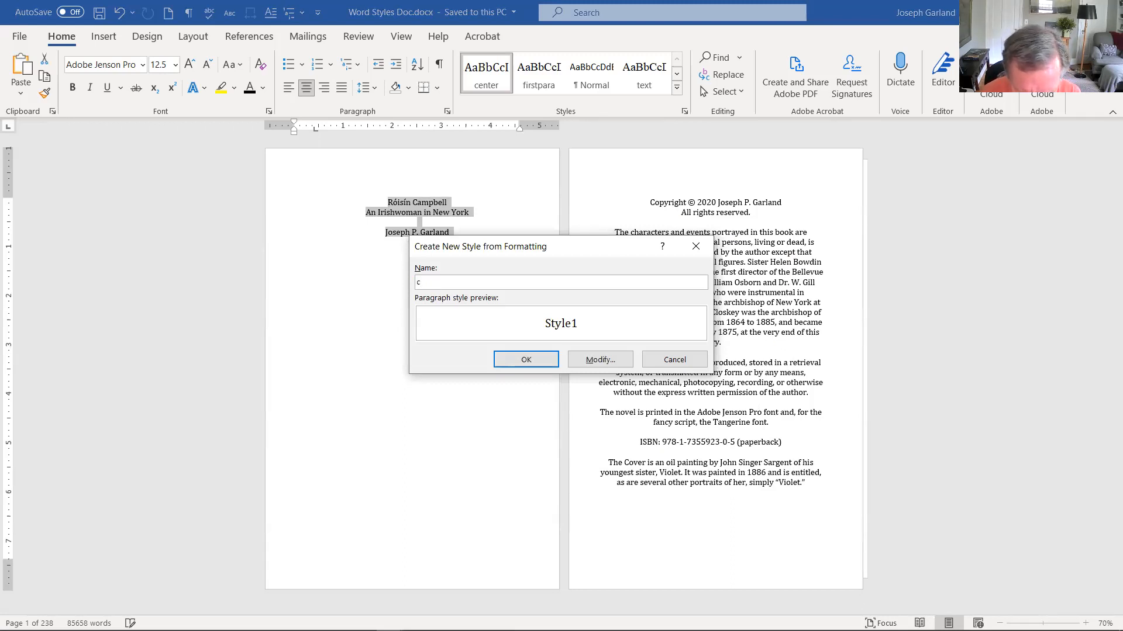
text(over)
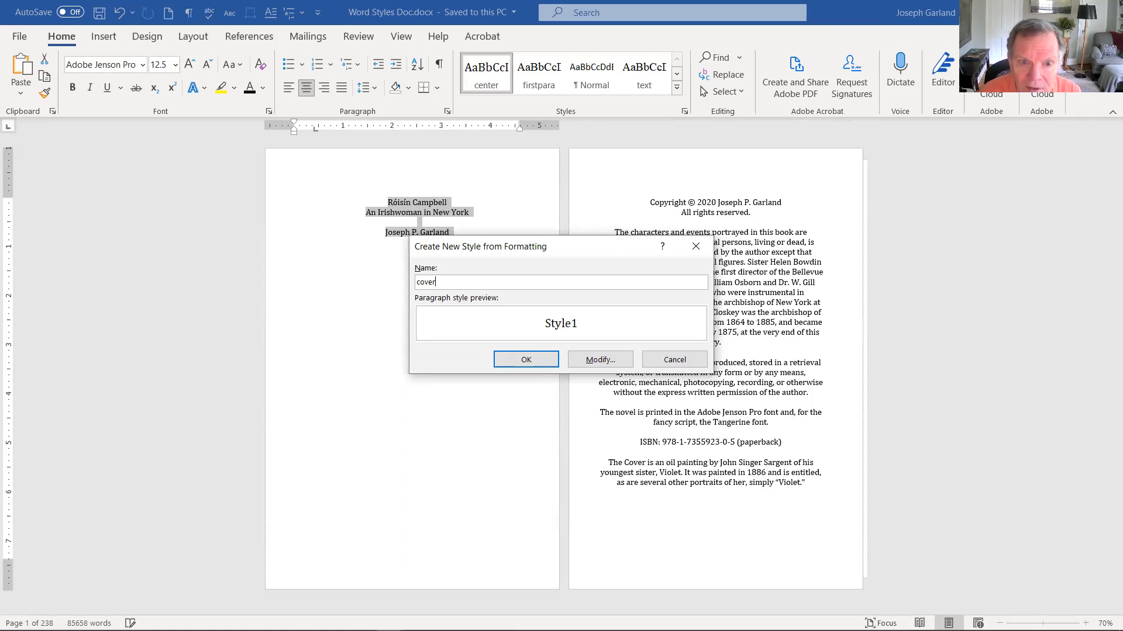
key(Return)
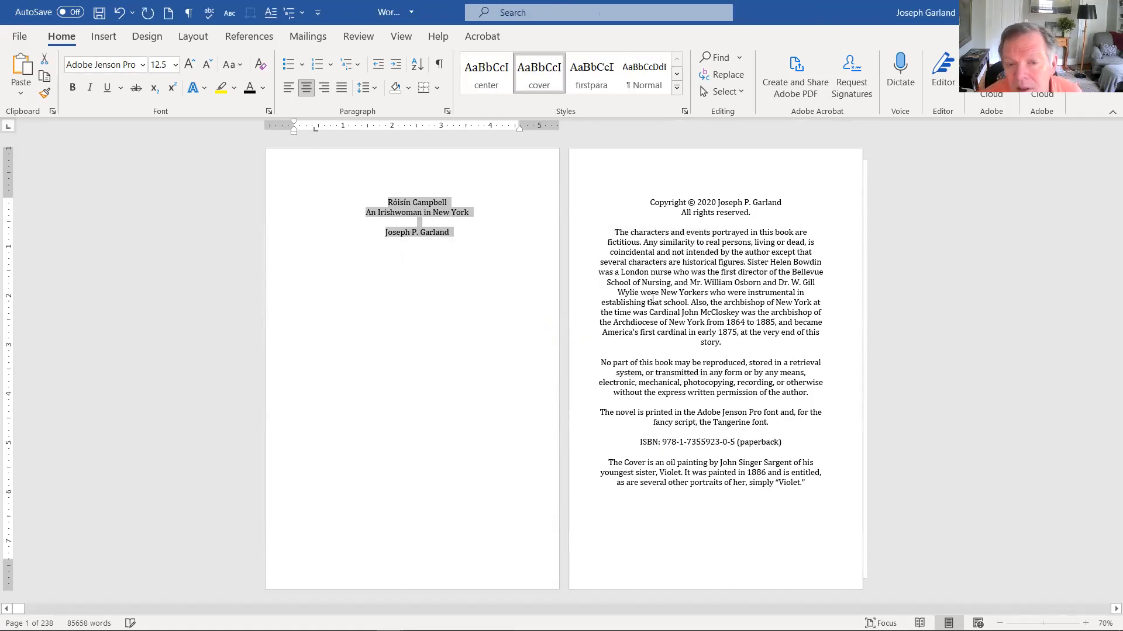
Change the font of all title page lines to Edwardian Script
click(409, 207)
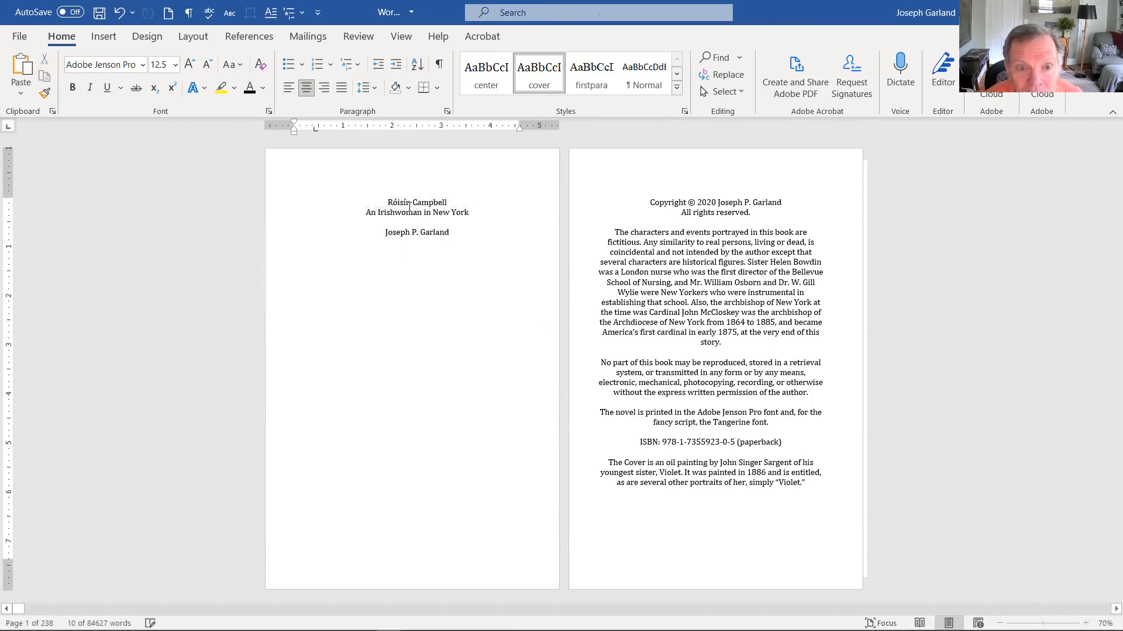
click(313, 194)
click(359, 235)
drag(398, 202, 427, 251)
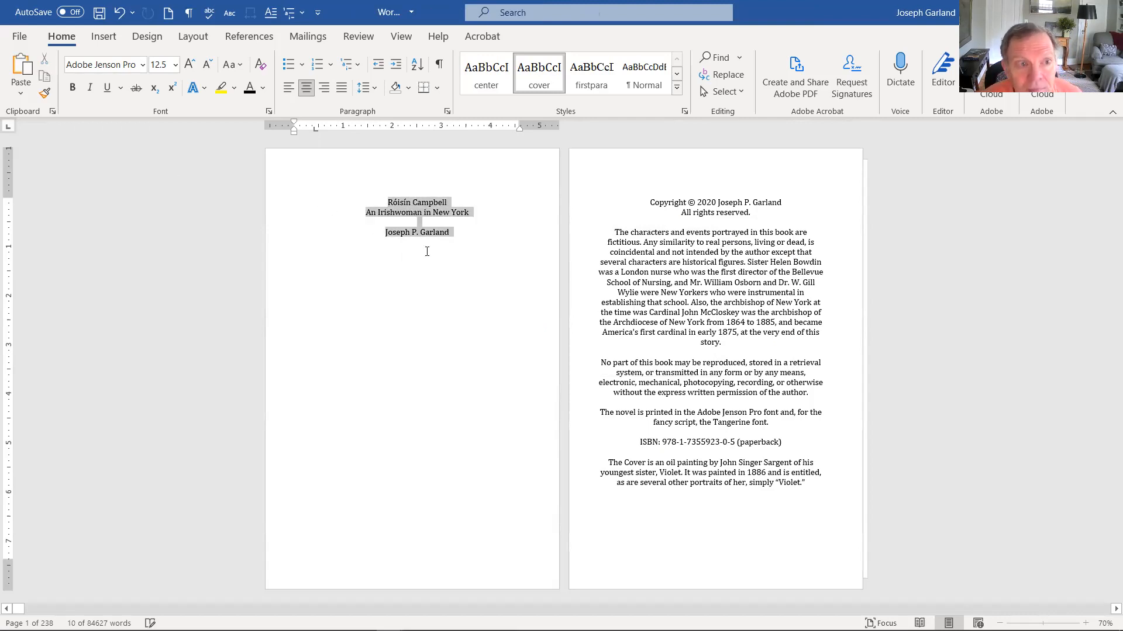
click(92, 66)
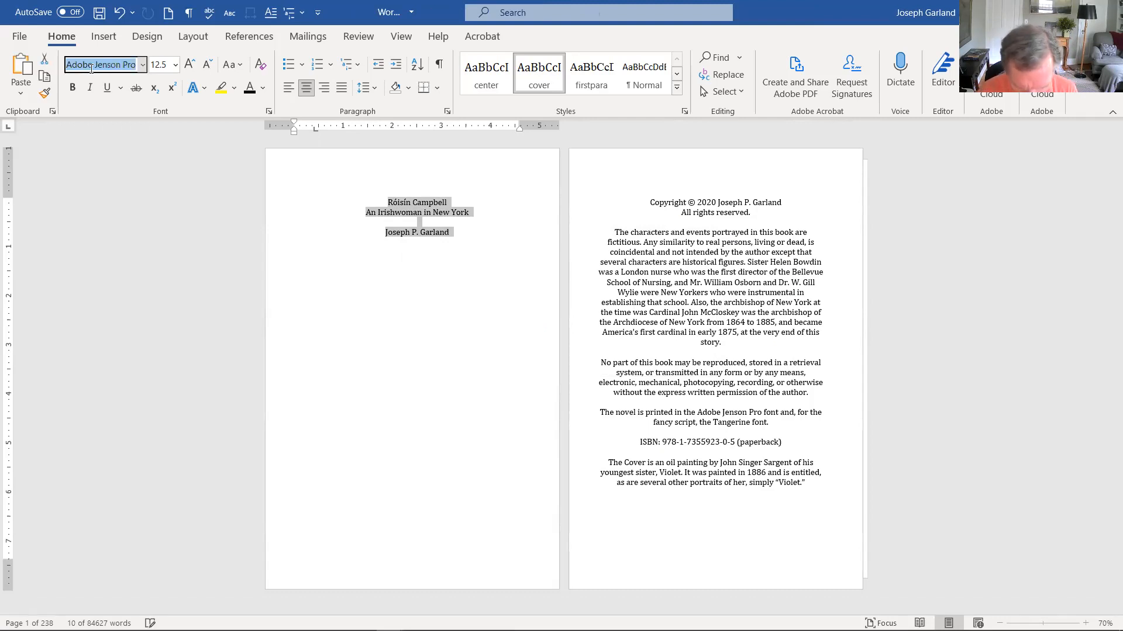
text(Edwardian Script I)
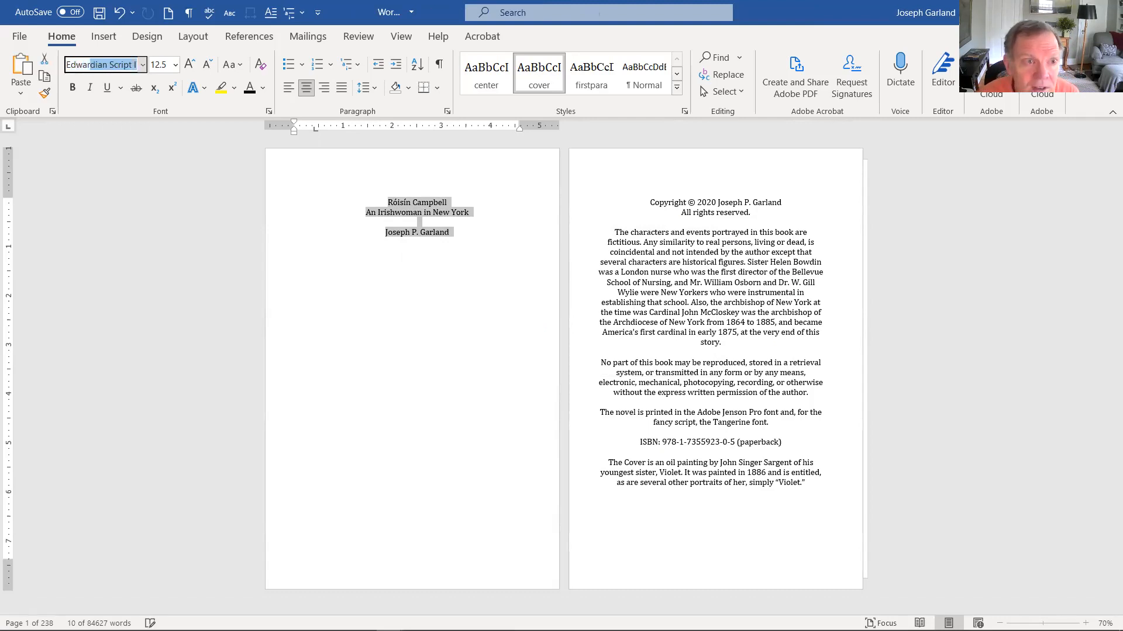
key(Return)
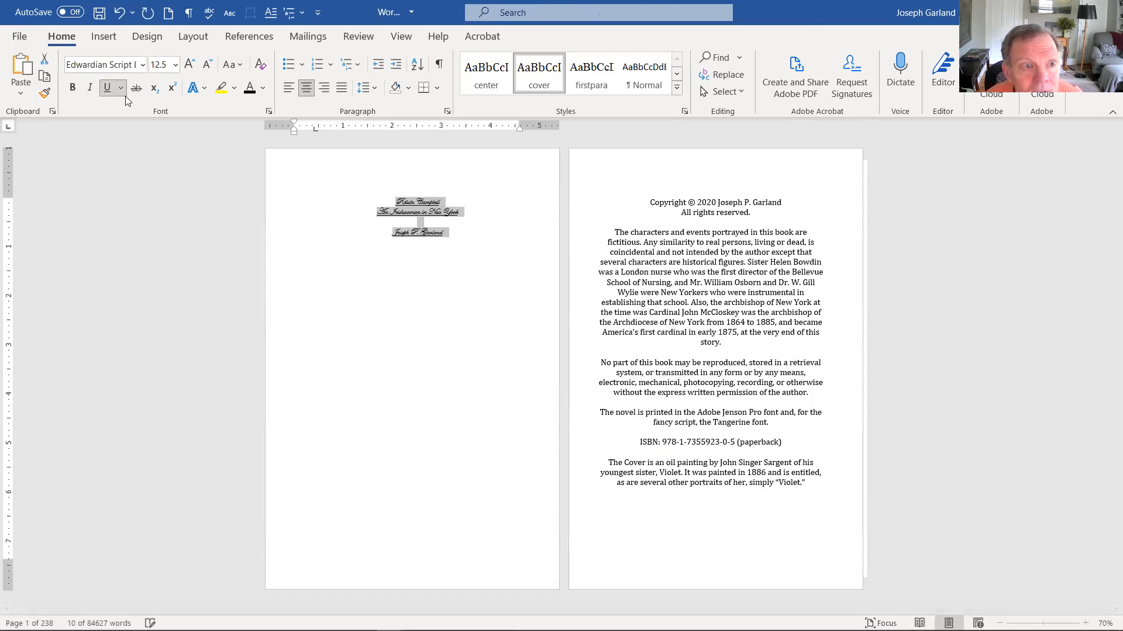
Enlarge the book title on the title page to 48 pt
click(393, 232)
triple_click(414, 201)
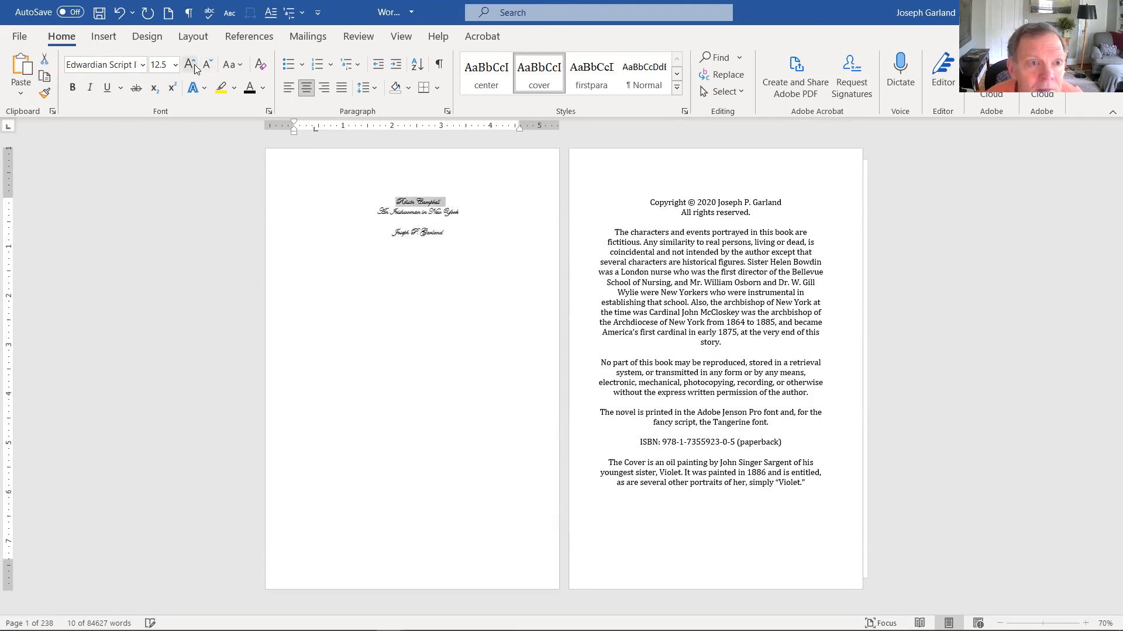
click(191, 65)
click(191, 65)
click(191, 65)
click(191, 65)
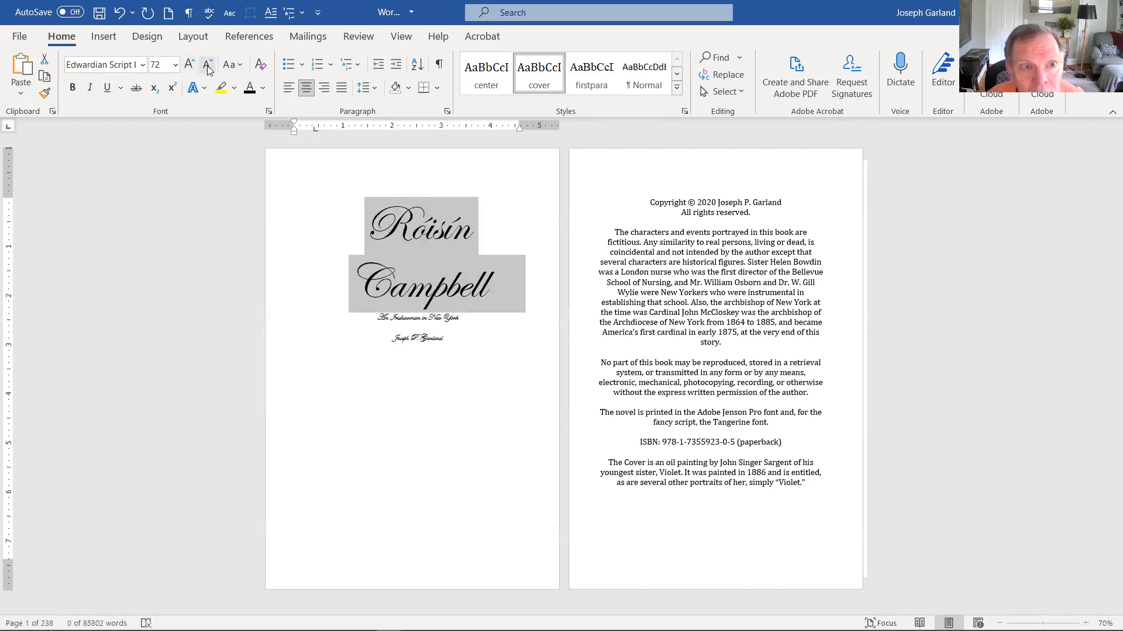
click(207, 64)
Insert six blank lines between the book title and the subtitle on the title page
click(382, 243)
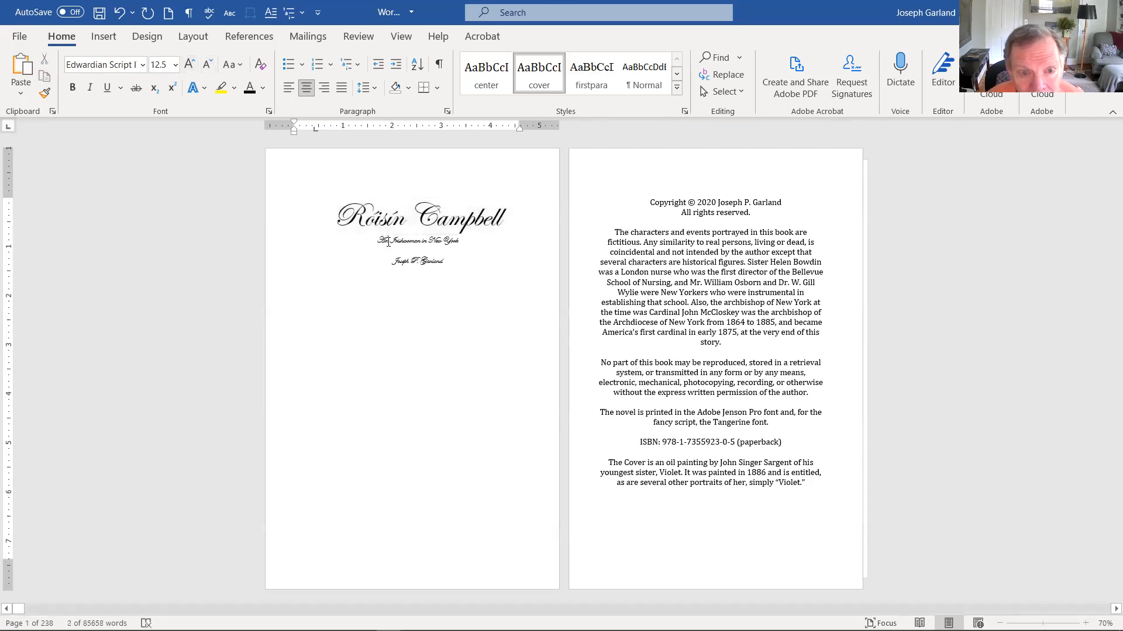
key(Return)
key(Return)
key(Return)
key(Return)
key(Return)
key(Return)
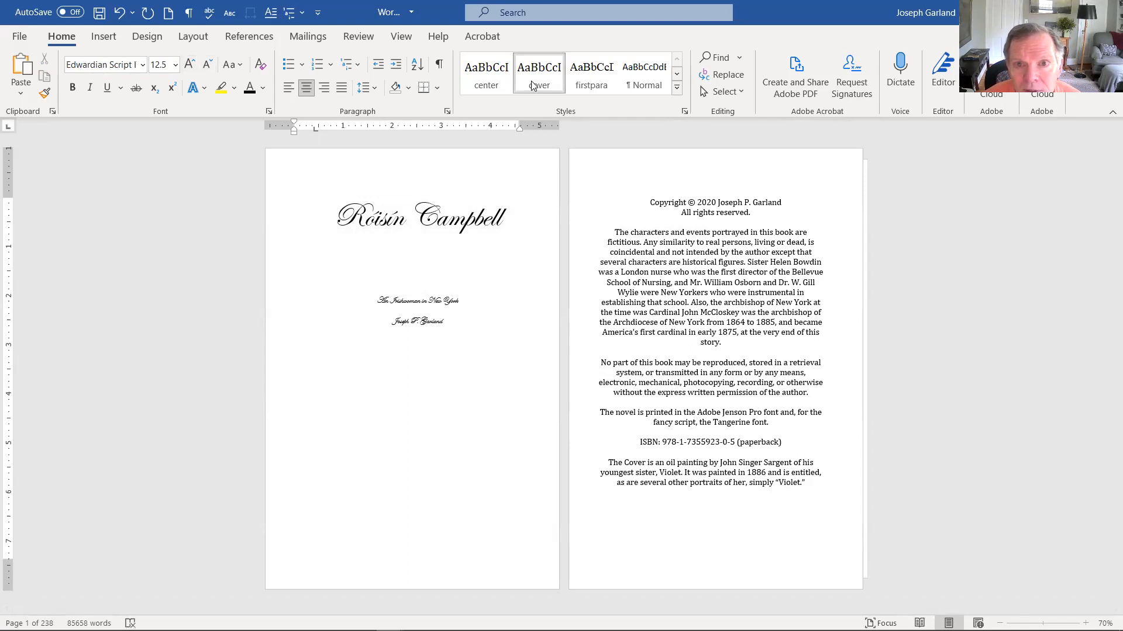
Try updating the cover style to match the subtitle line, and undo that update
click(549, 101)
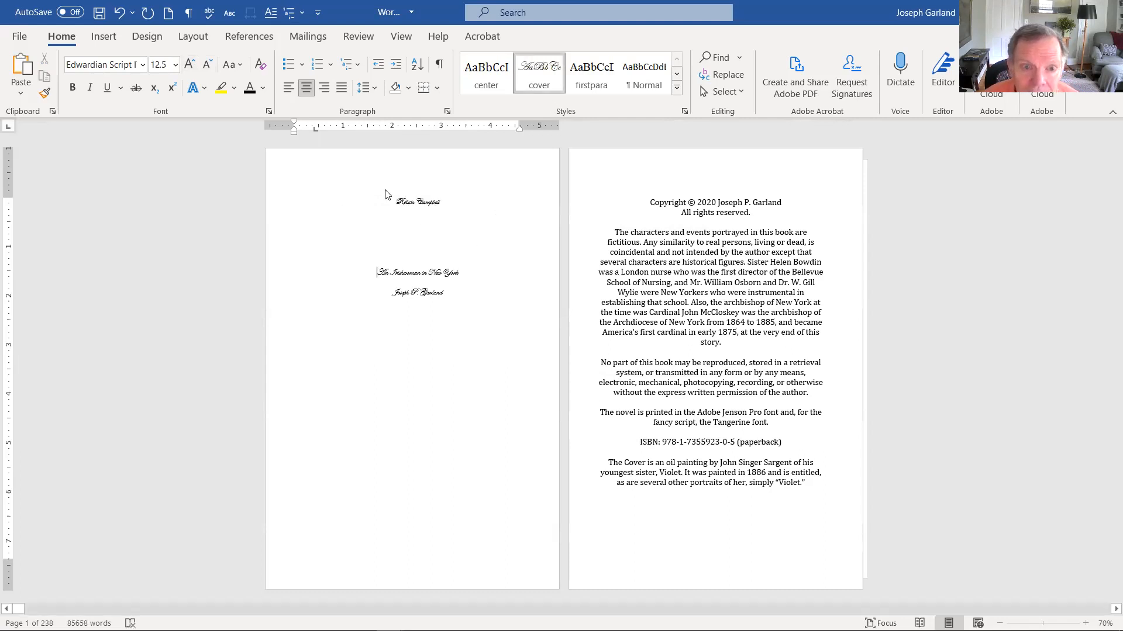
click(119, 13)
click(471, 216)
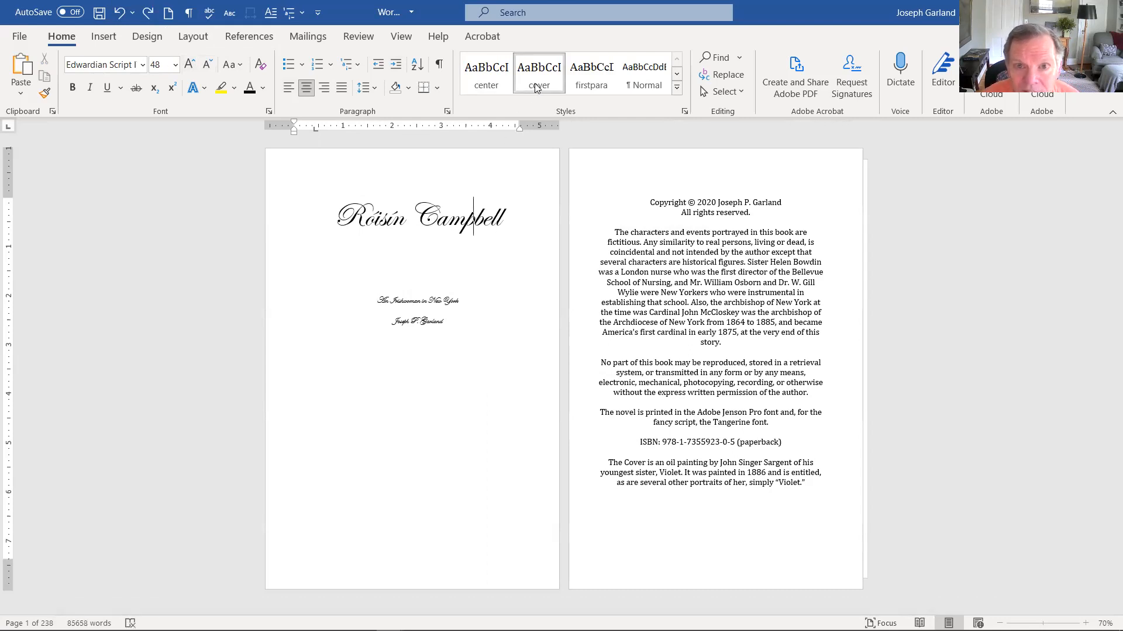
Update the cover style to match the book title and delete five blank lines between the title and subtitle
key(ctrl+y)
click(377, 296)
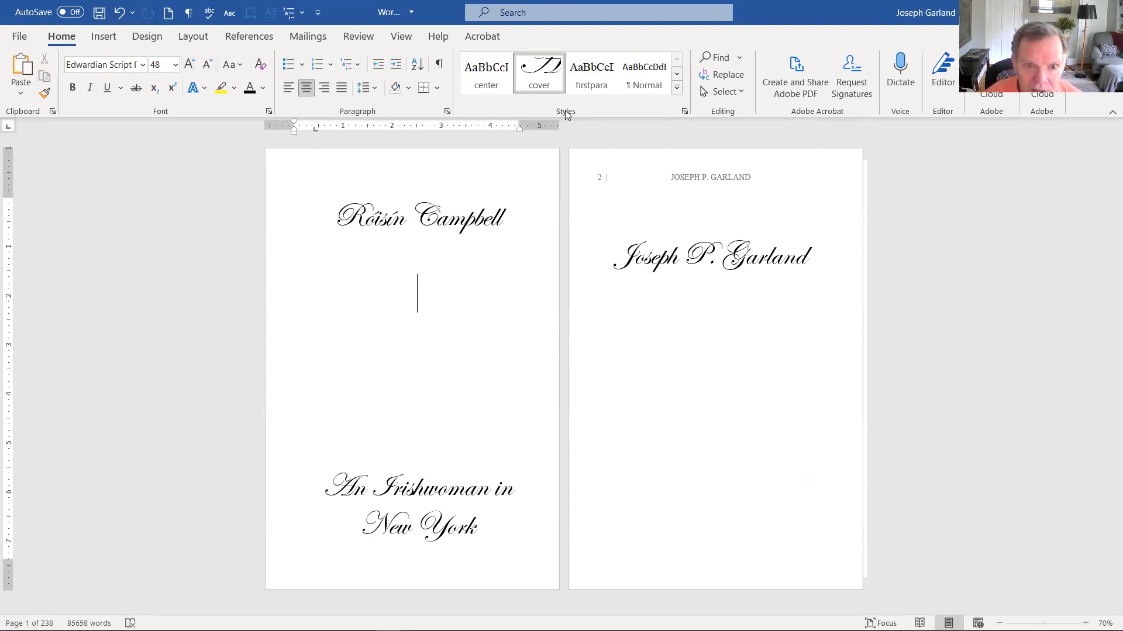
key(Delete)
key(Delete)
key(Delete)
key(Delete)
key(Delete)
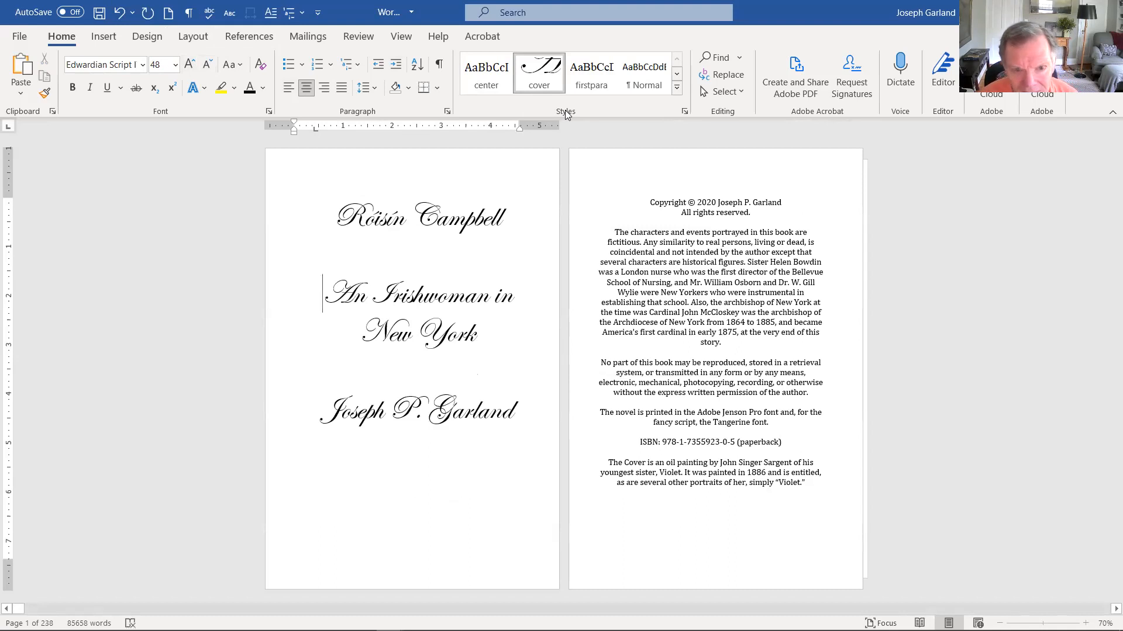
Reduce the subtitle on the title page to 36 pt
key(shift+Down)
key(shift+Down)
key(shift+Left)
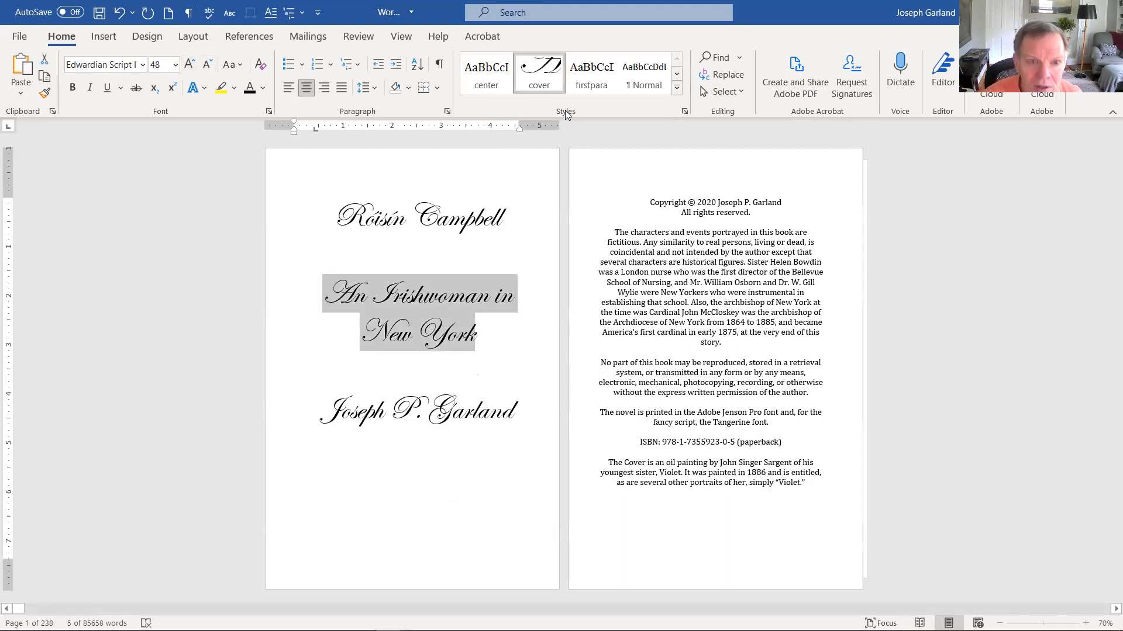
click(207, 64)
click(206, 65)
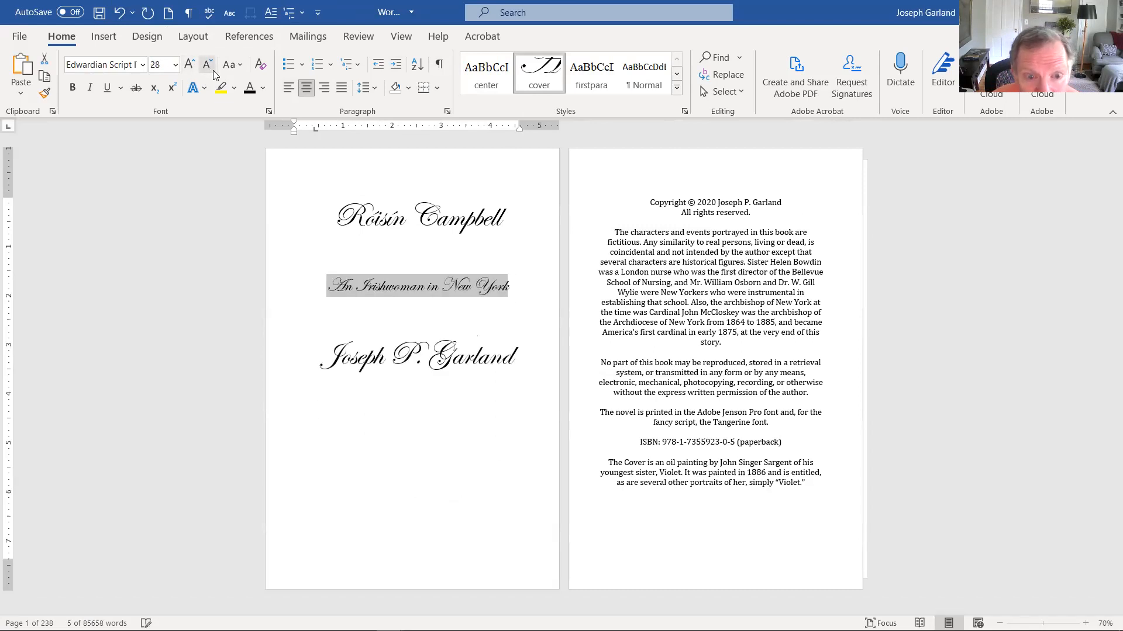
click(190, 65)
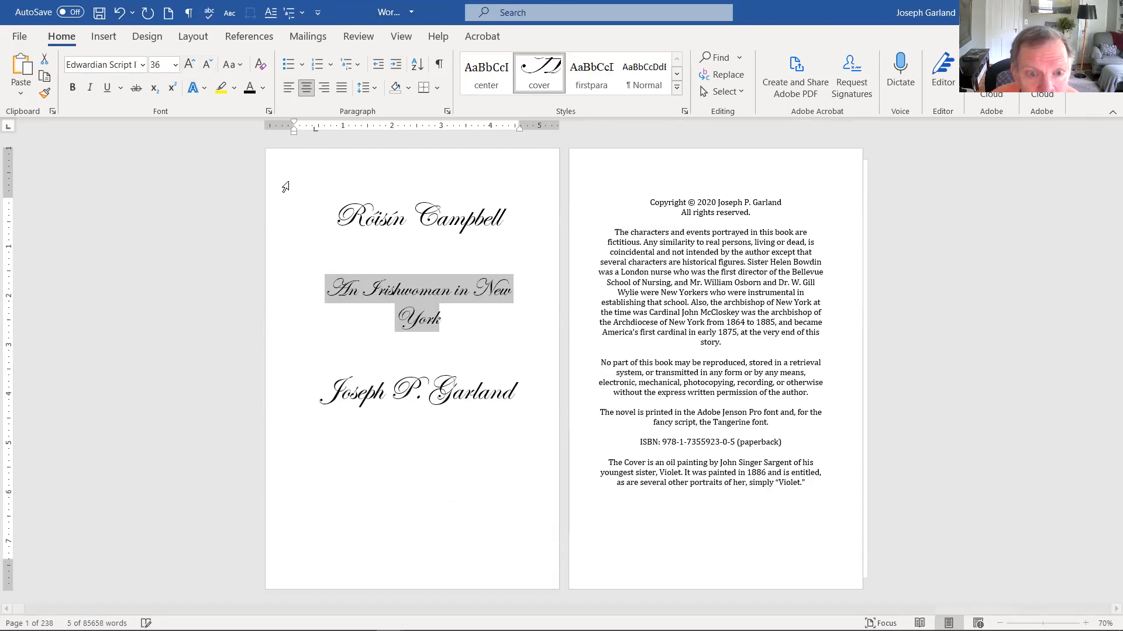
Shrink the author line on the title page by one font size step
double_click(375, 403)
key(shift+End)
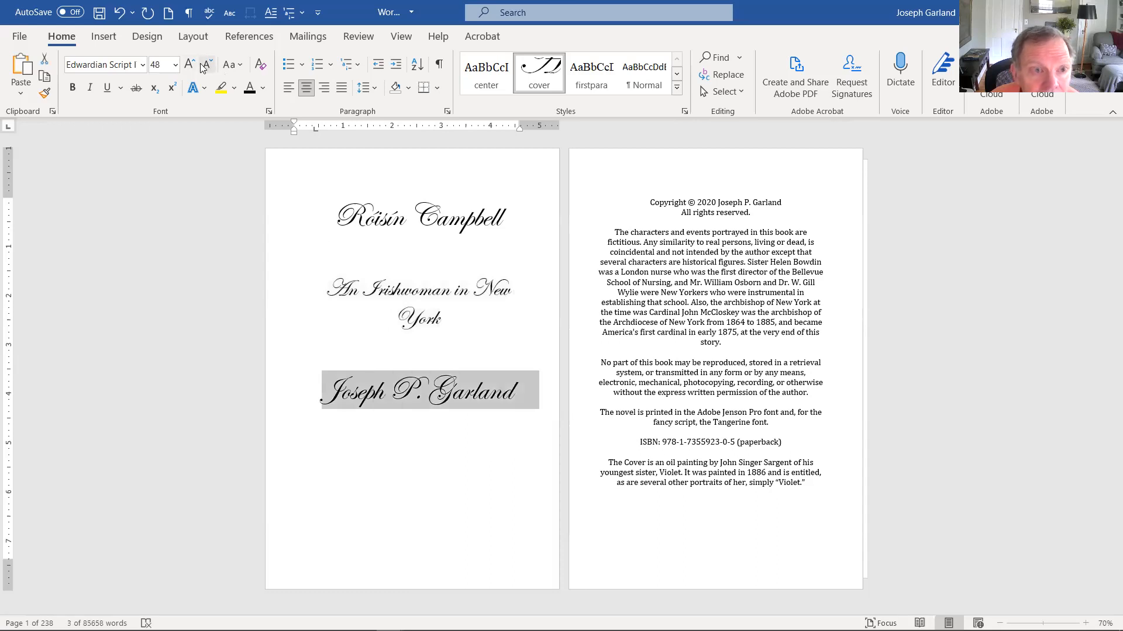
click(207, 65)
Enlarge the book title to 54 pt and insert a blank line above it
click(349, 215)
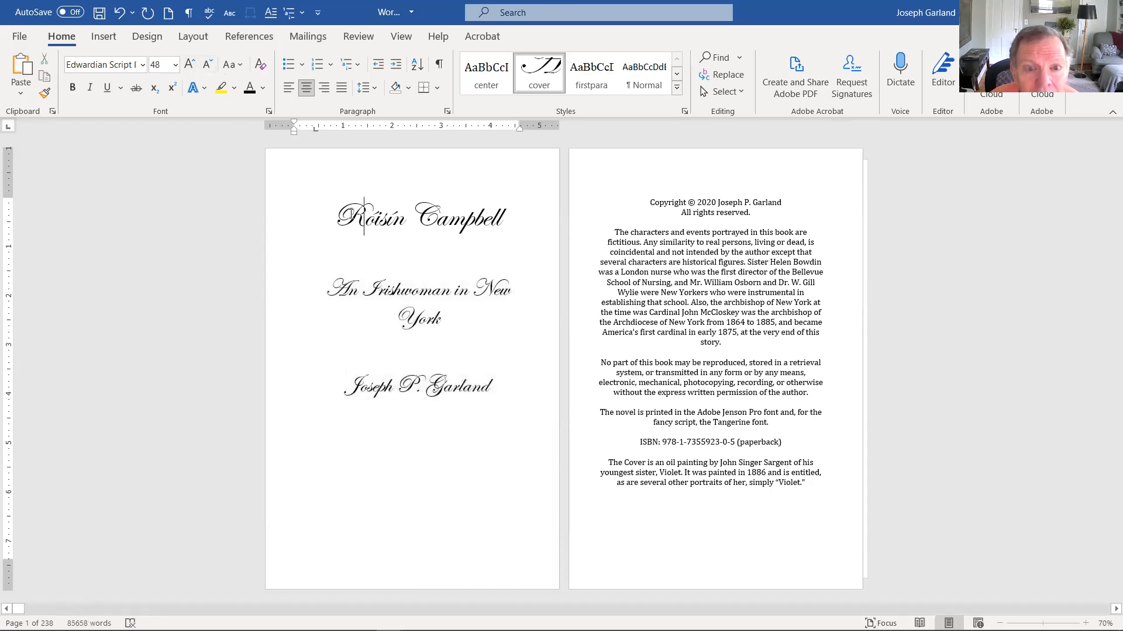
click(275, 168)
click(162, 69)
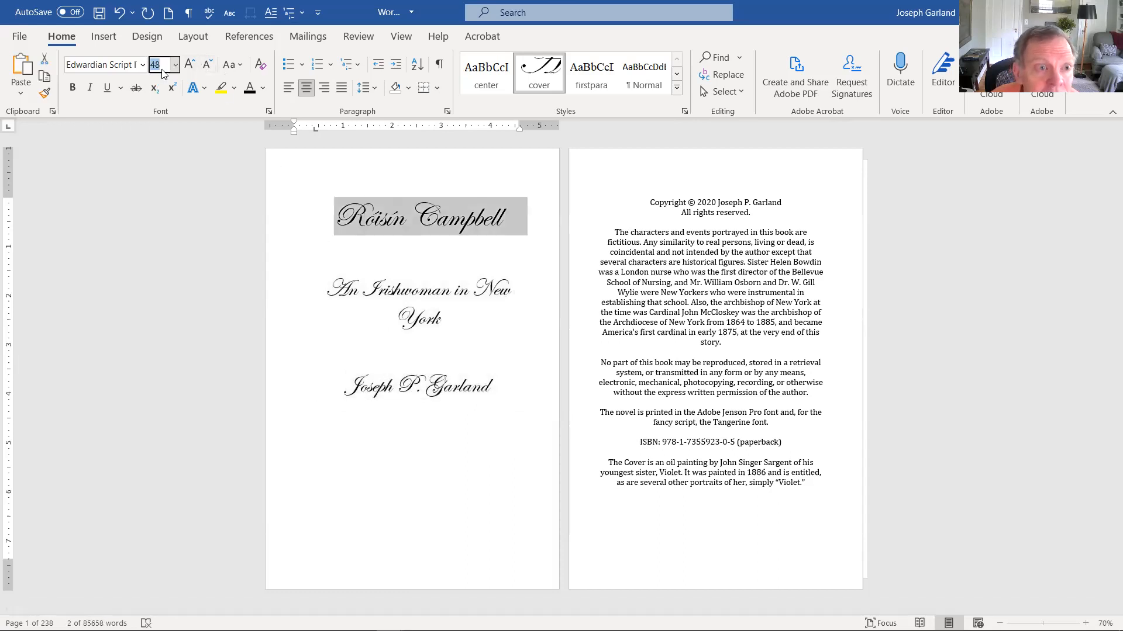
text(5)
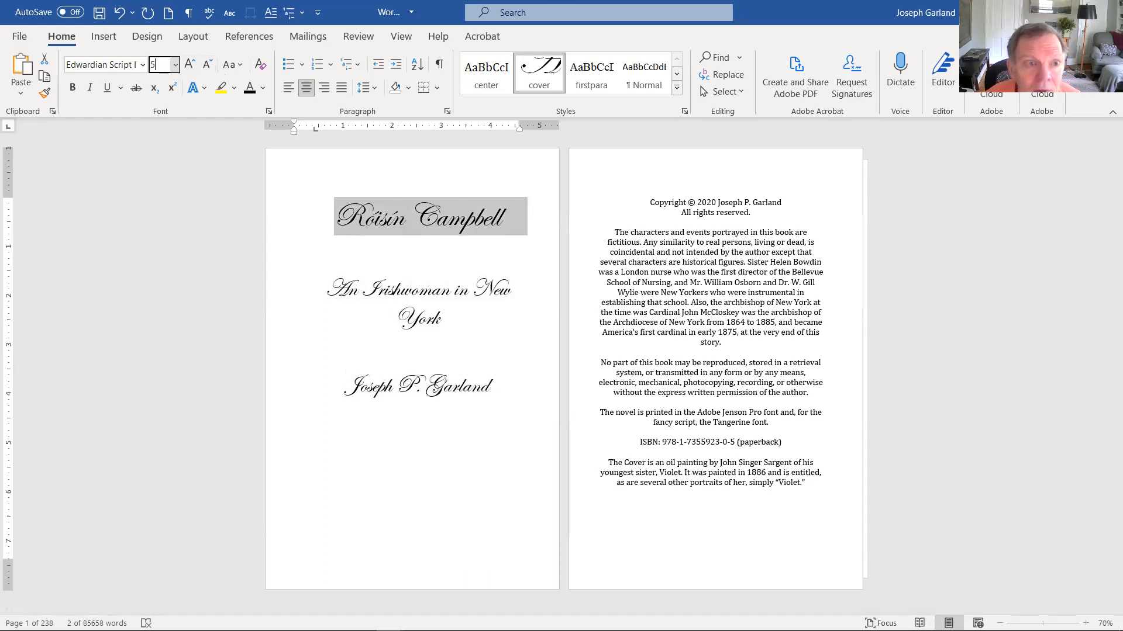
key(Return)
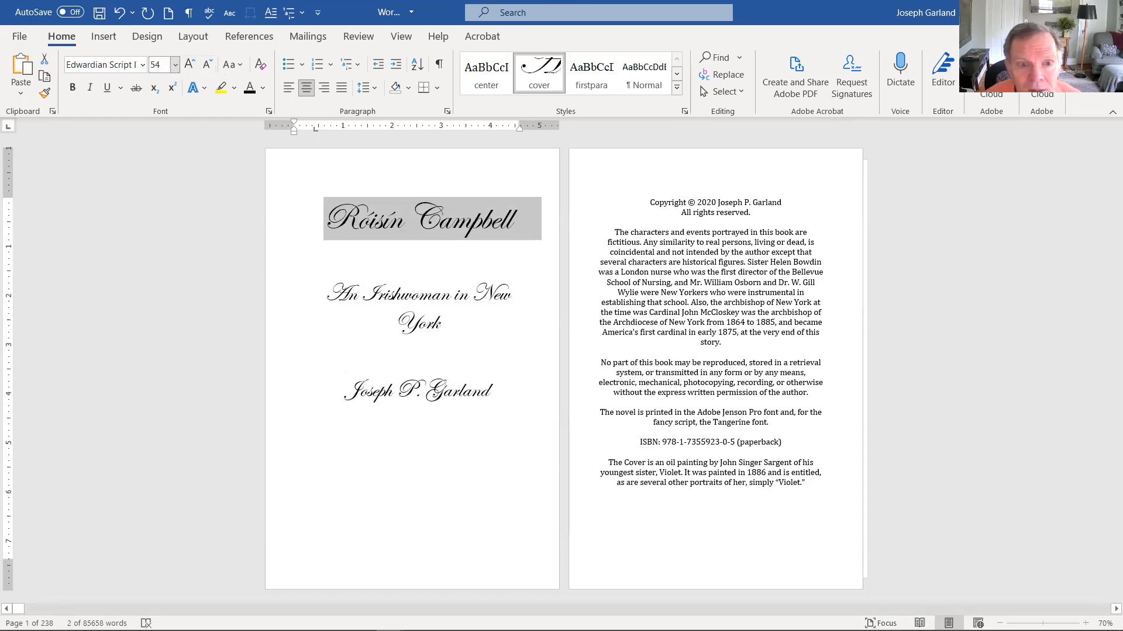
click(338, 216)
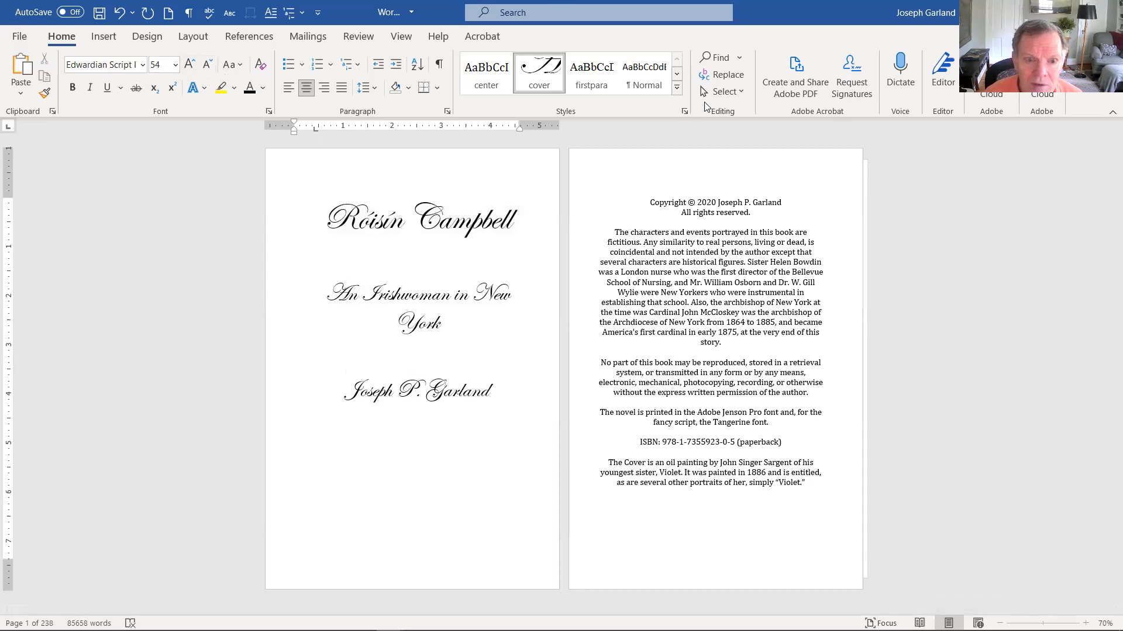
key(Return)
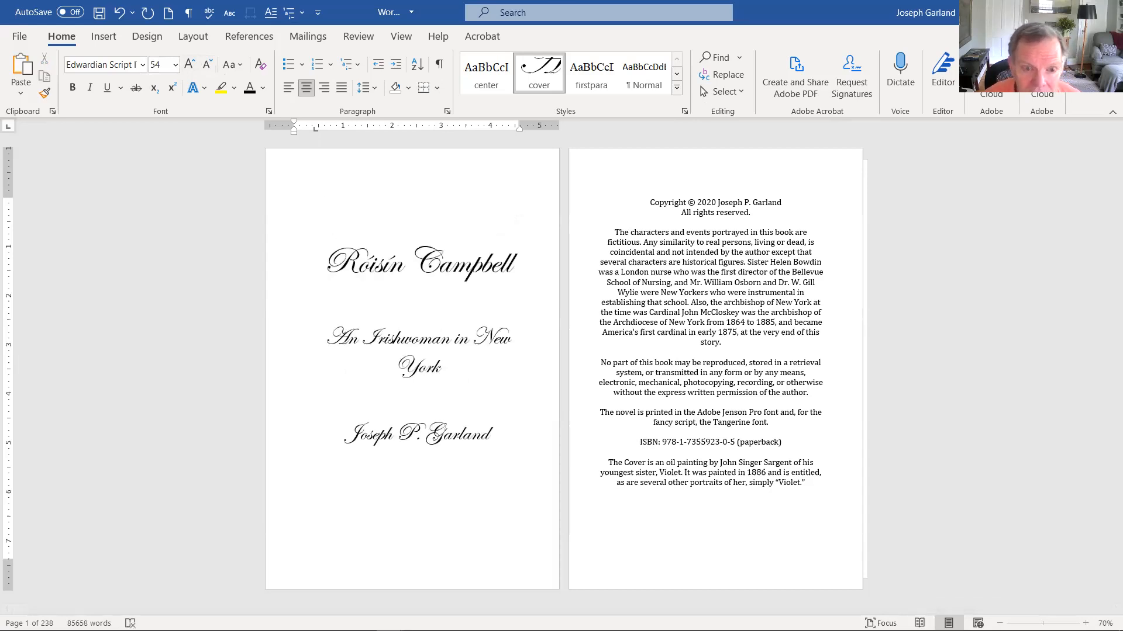
Set the subtitle to 32 pt and add one more blank line between it and the author line
double_click(411, 344)
triple_click(409, 343)
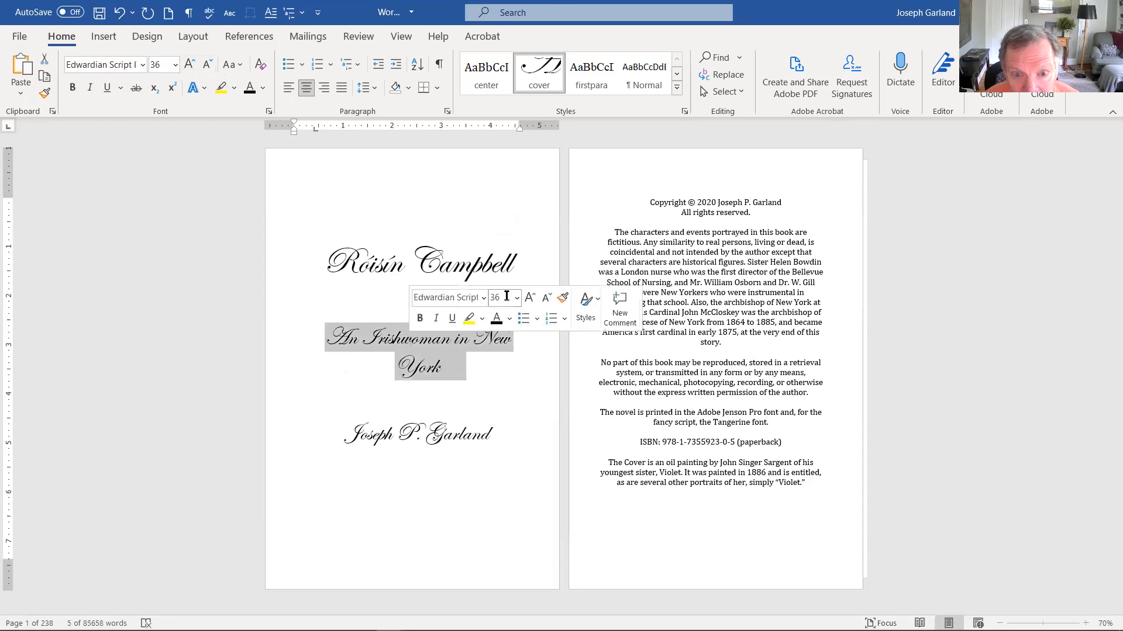
click(506, 296)
text(32)
key(Return)
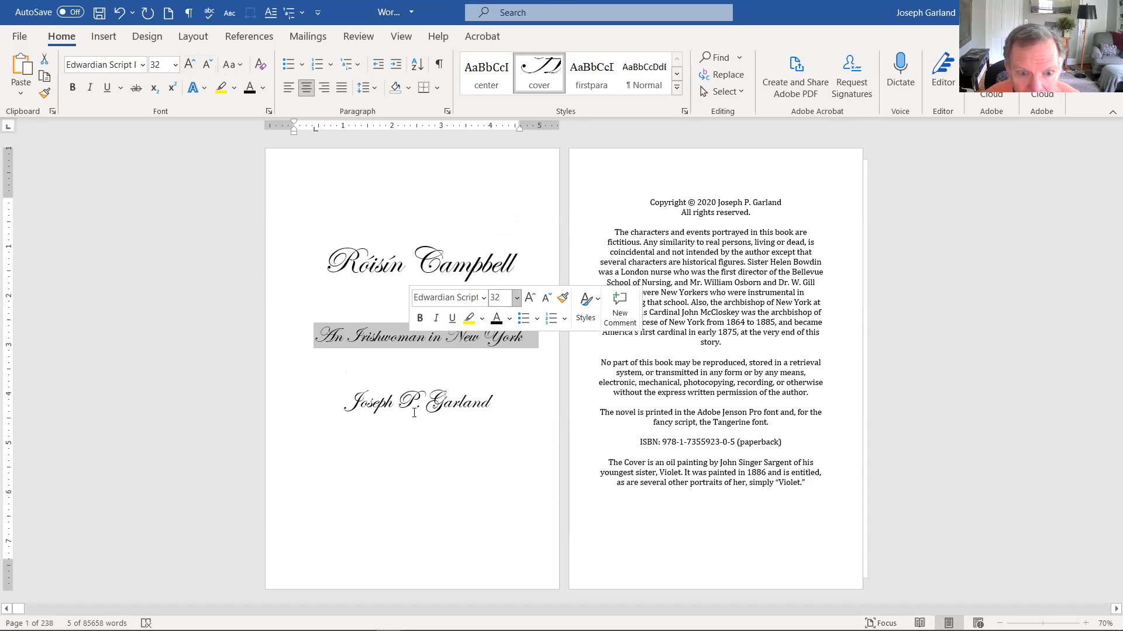
click(415, 368)
key(Return)
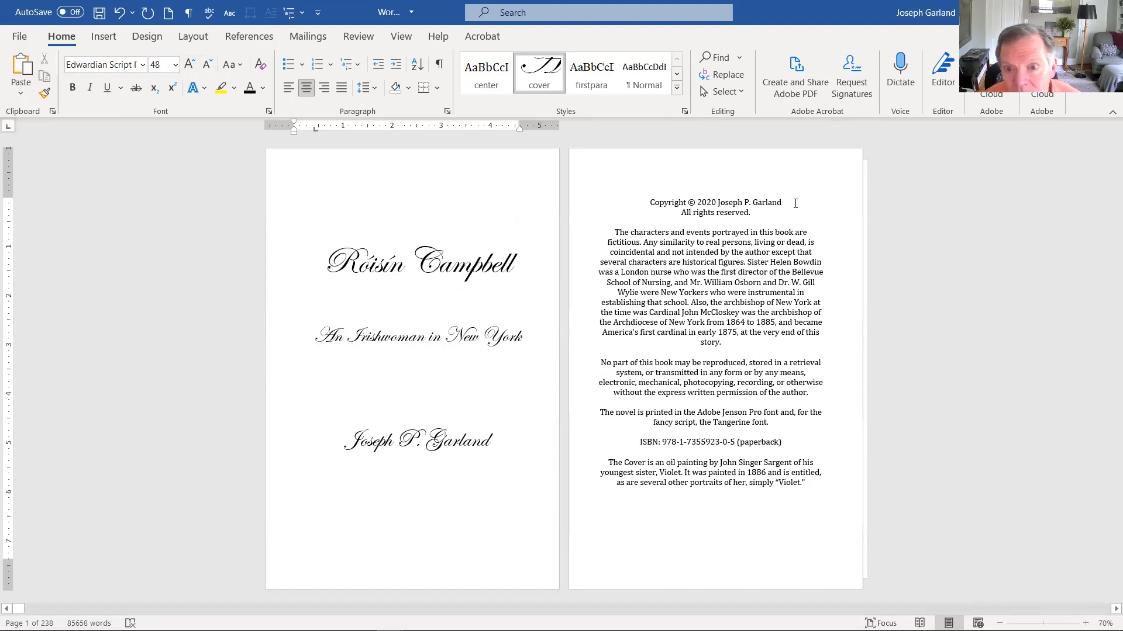
Review the contents pages and the opening chapters for layout, headers and page numbers
scroll(752, 305, down, 5)
scroll(752, 305, down, 3)
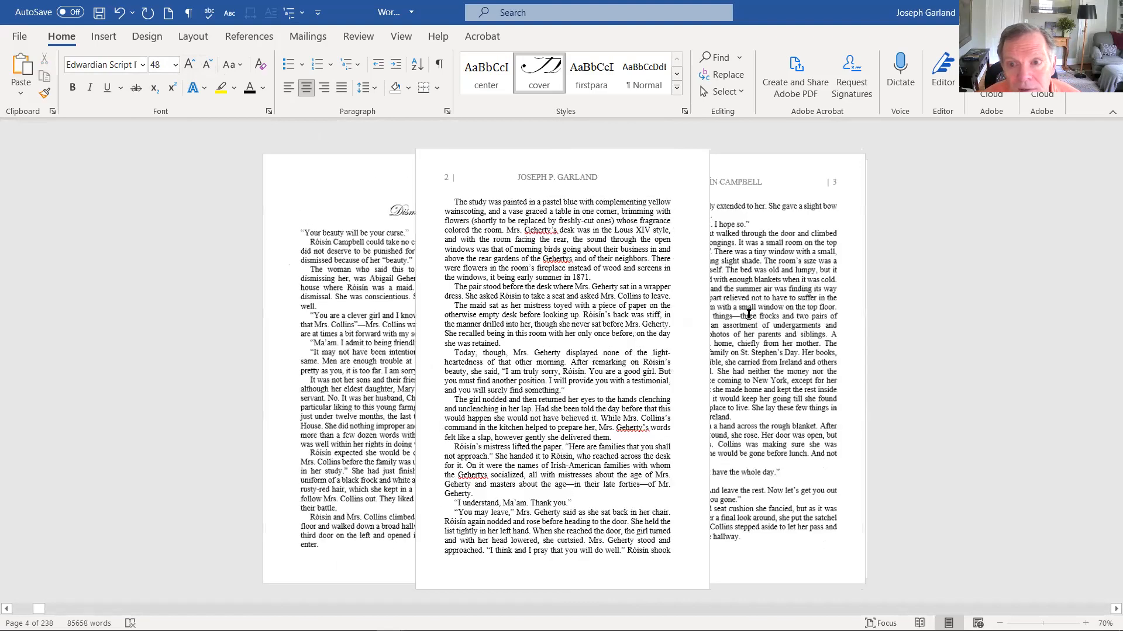
scroll(749, 315, down, 1)
scroll(748, 315, up, 4)
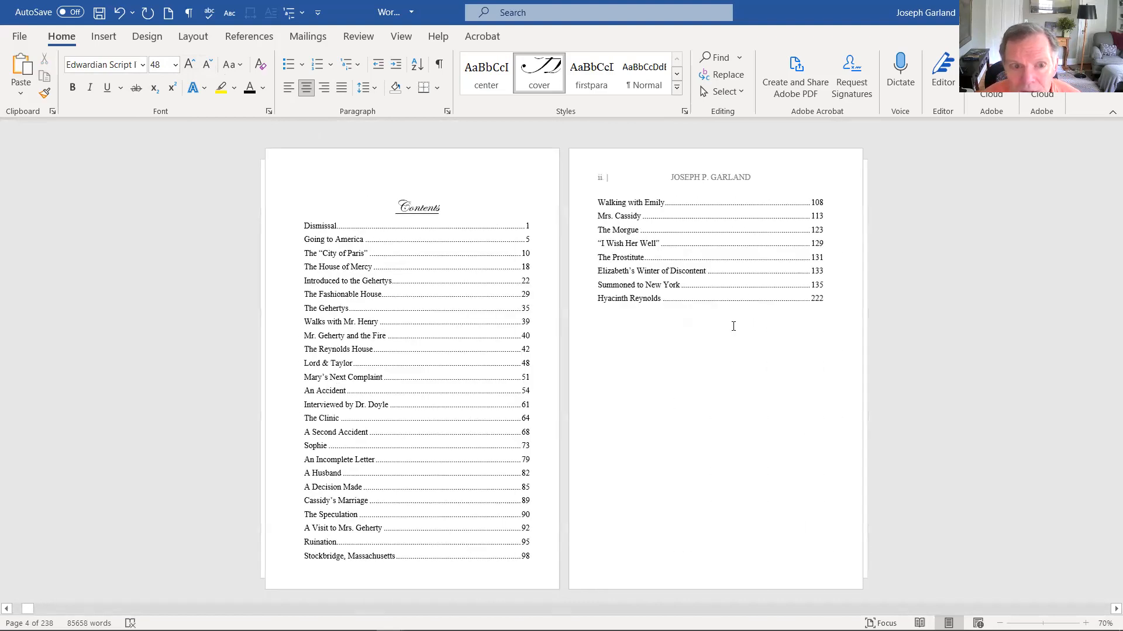
scroll(733, 326, down, 3)
scroll(727, 305, up, 1)
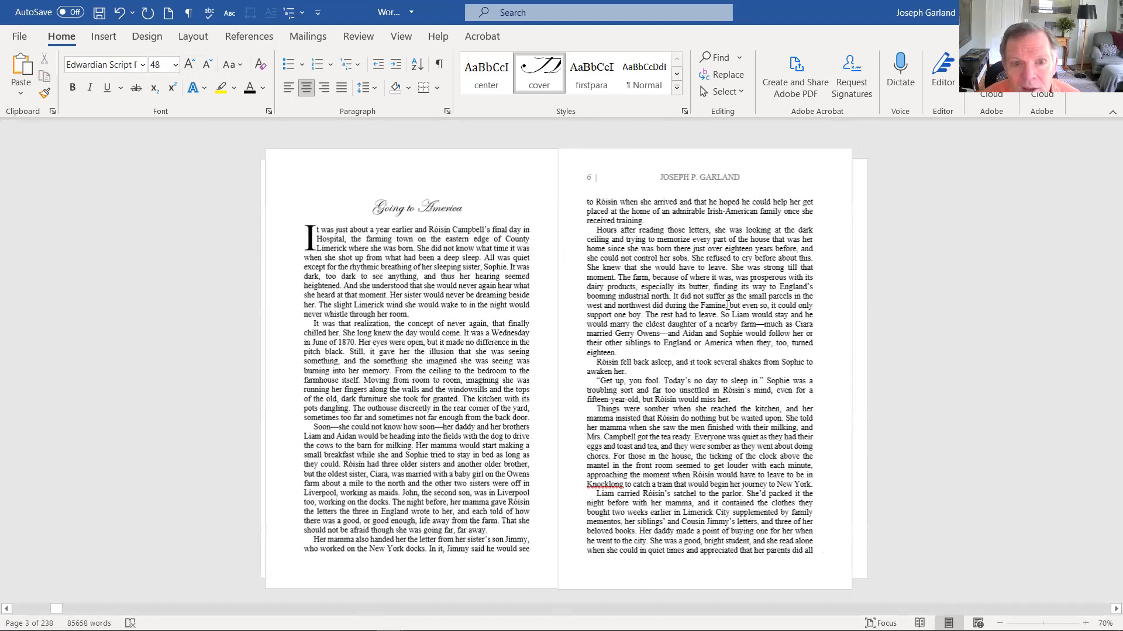
scroll(690, 369, up, 2)
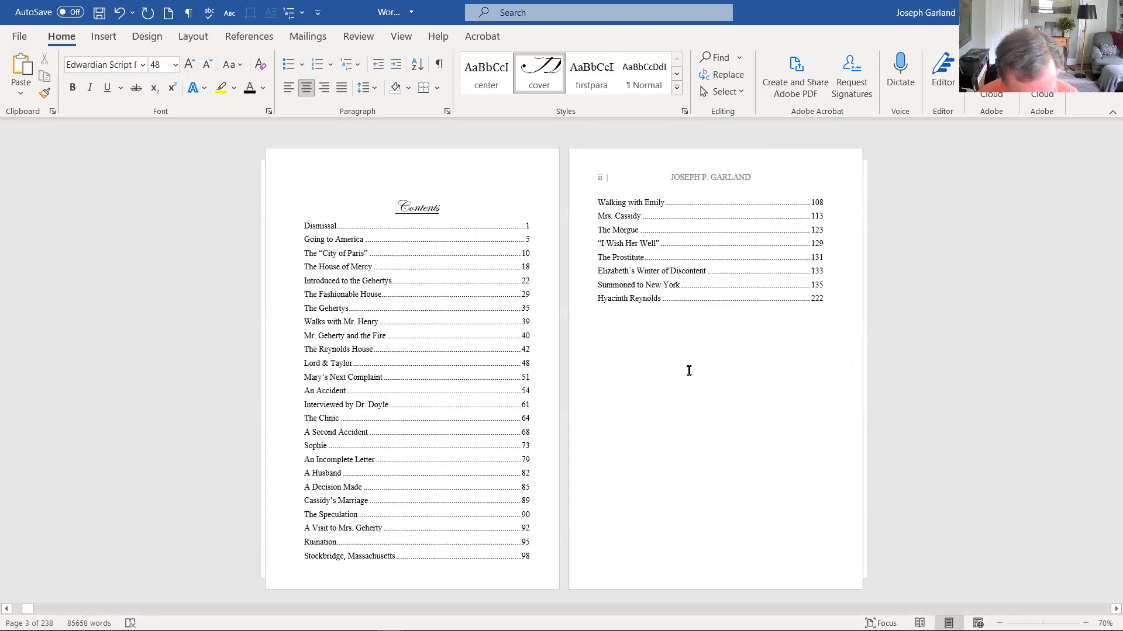
scroll(689, 370, down, 3)
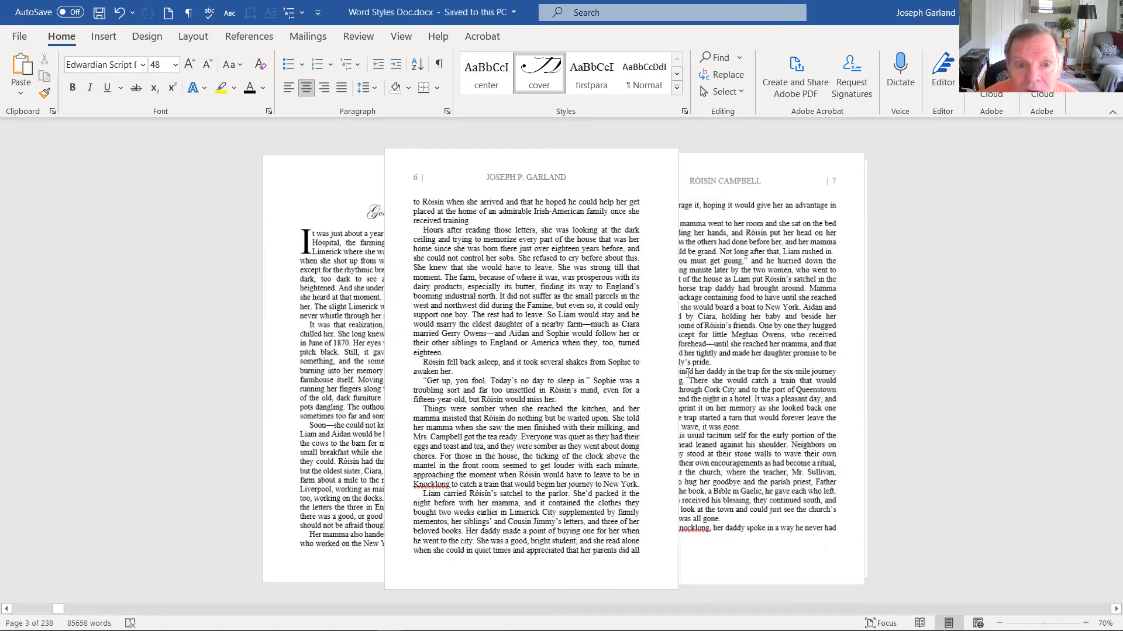
scroll(688, 372, up, 4)
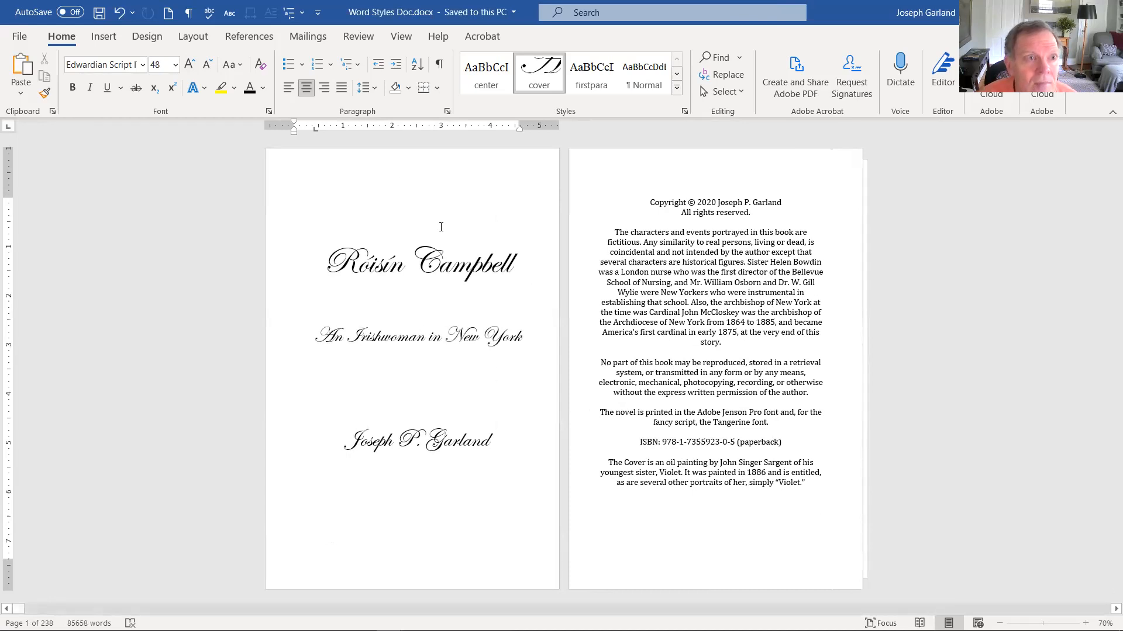
Save the document as an Adobe PDF named Word Styles Doc.pdf in the Documents folder
click(19, 36)
key(Escape)
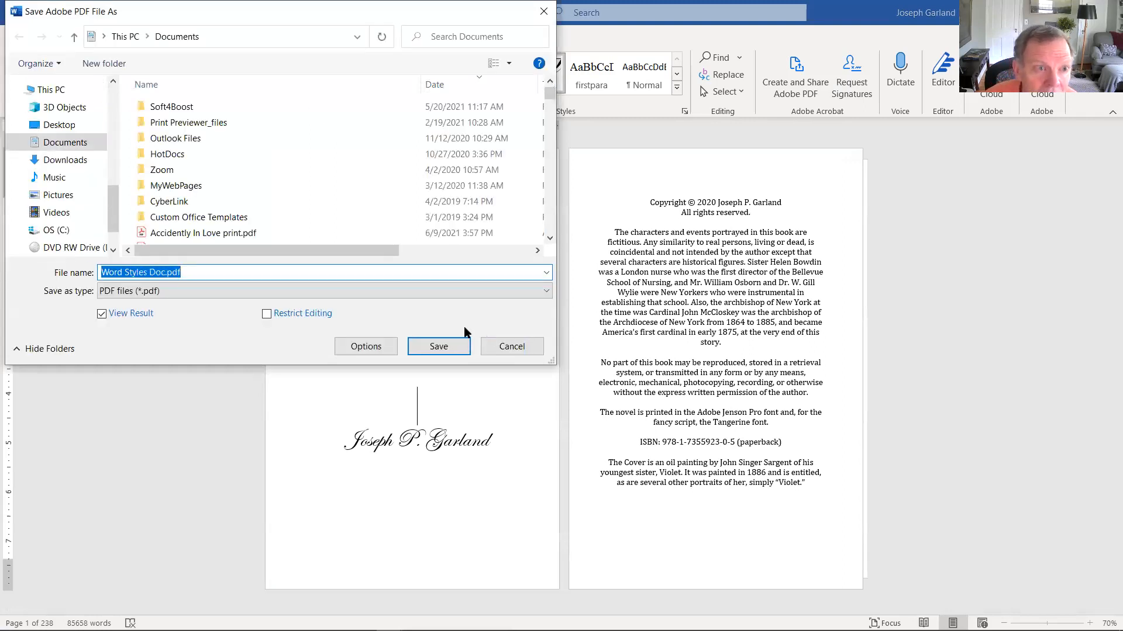
click(438, 349)
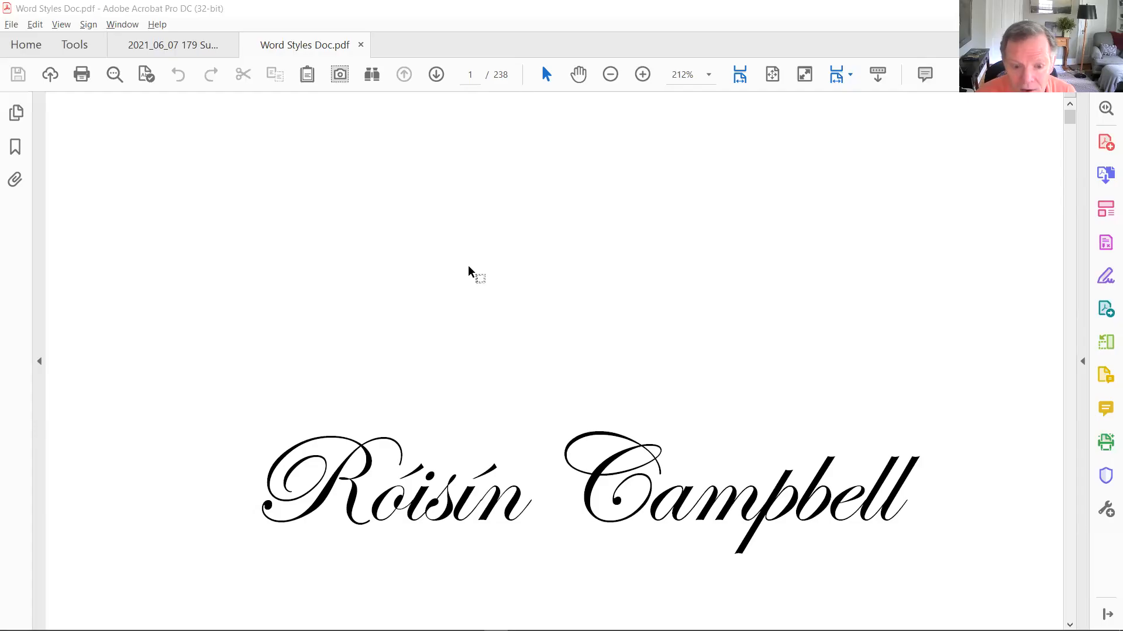
Examine the title page, contents and first chapter pages of the exported PDF, including their headers
click(610, 74)
click(610, 74)
click(610, 74)
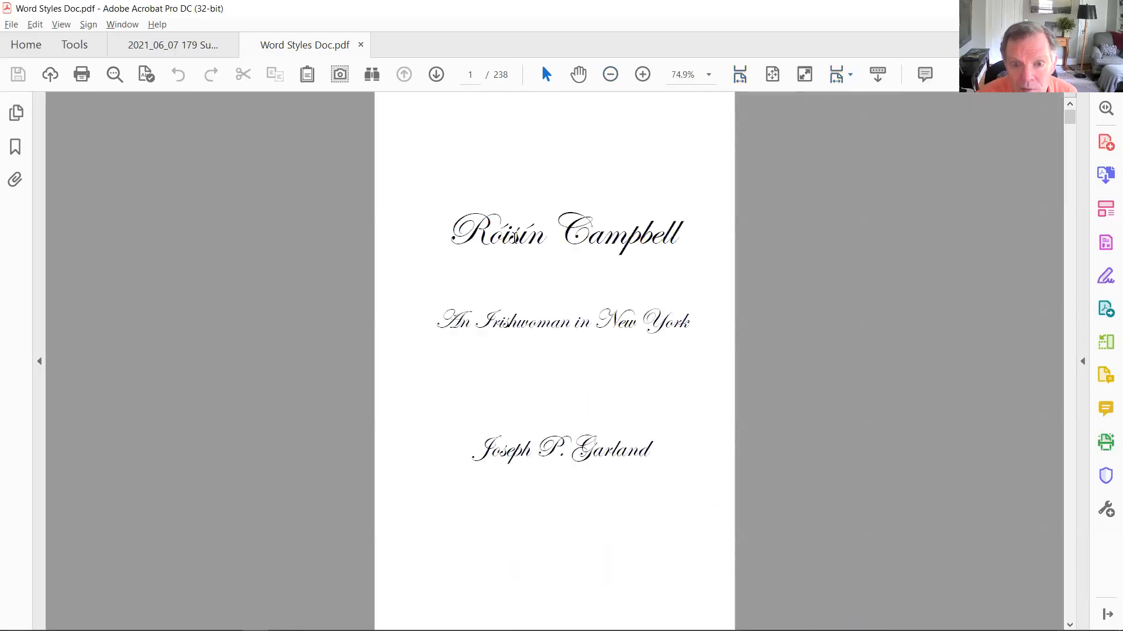
scroll(491, 280, down, 20)
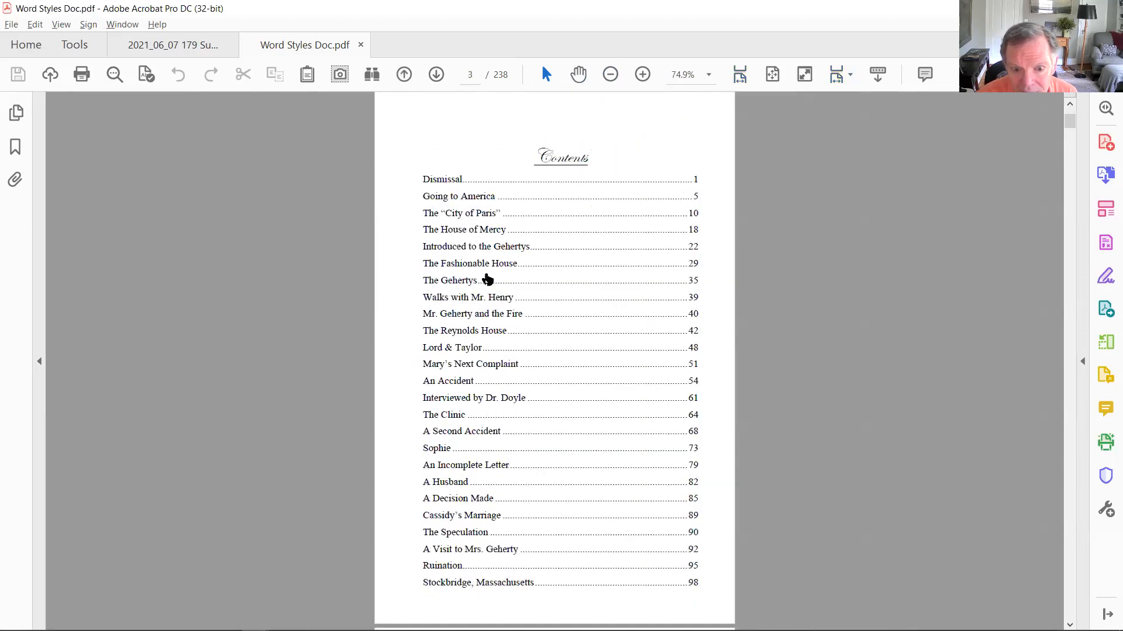
scroll(487, 278, down, 20)
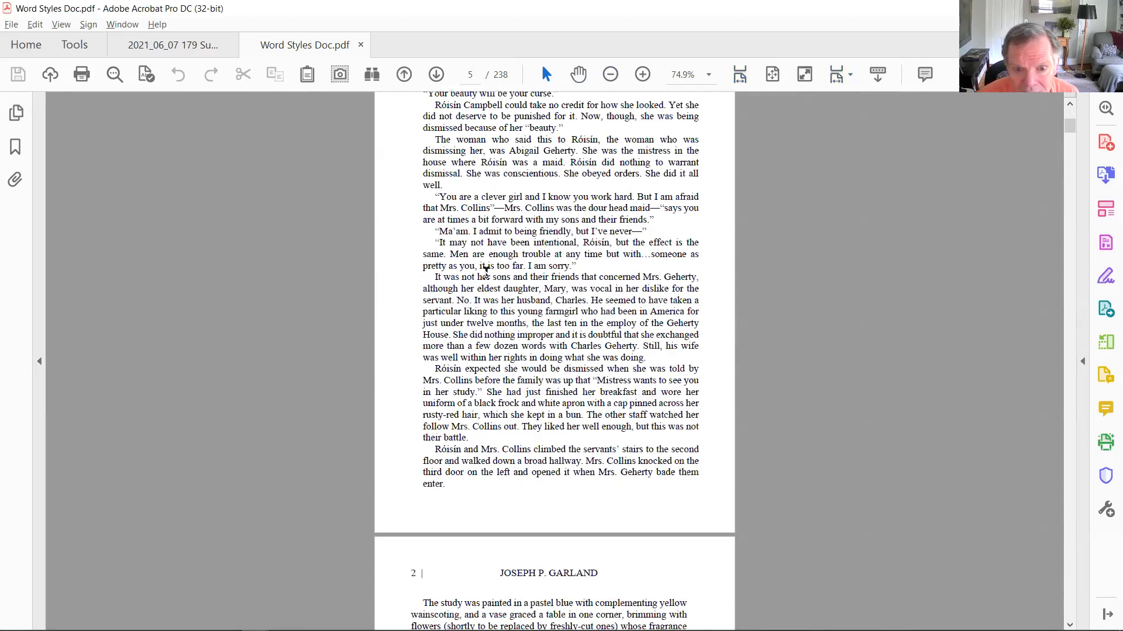
scroll(484, 272, down, 20)
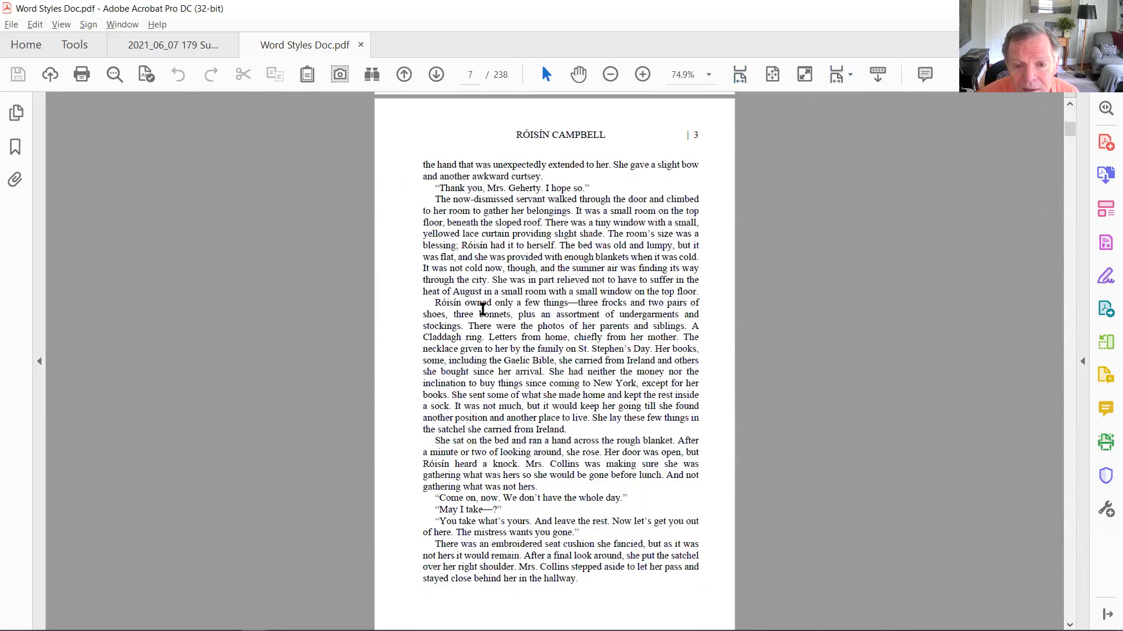
scroll(483, 308, down, 3)
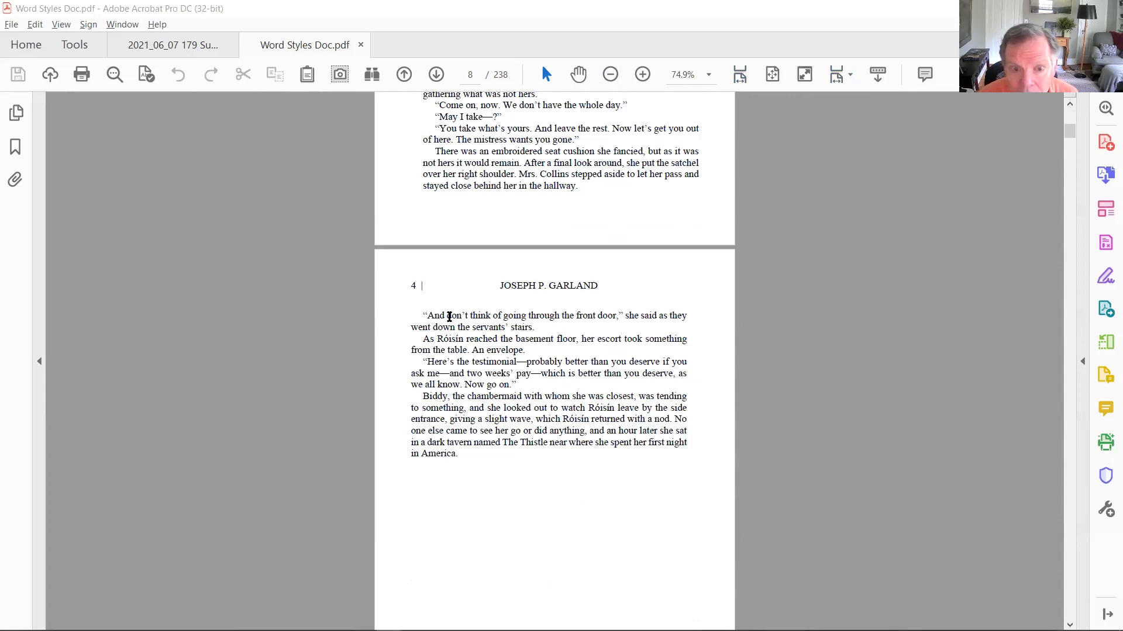
Switch from the PDF back to Word and copy the picture to the clipboard
key(alt+Tab)
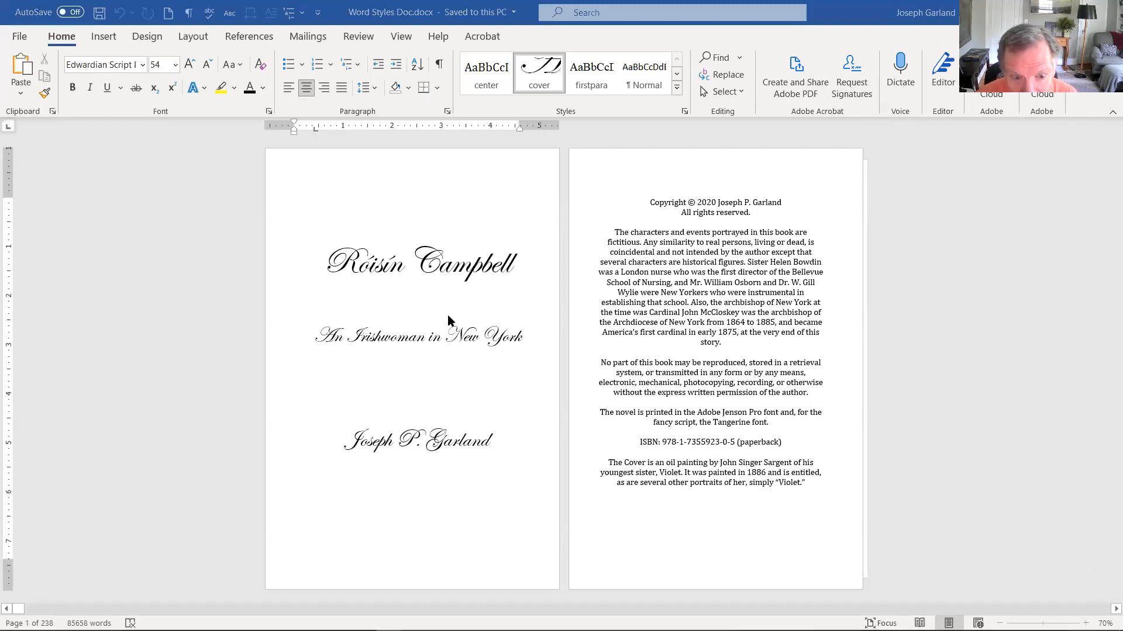
right_click(447, 315)
key(Up)
key(Up)
key(Up)
key(Up)
key(Up)
key(Up)
key(Up)
key(Up)
key(Up)
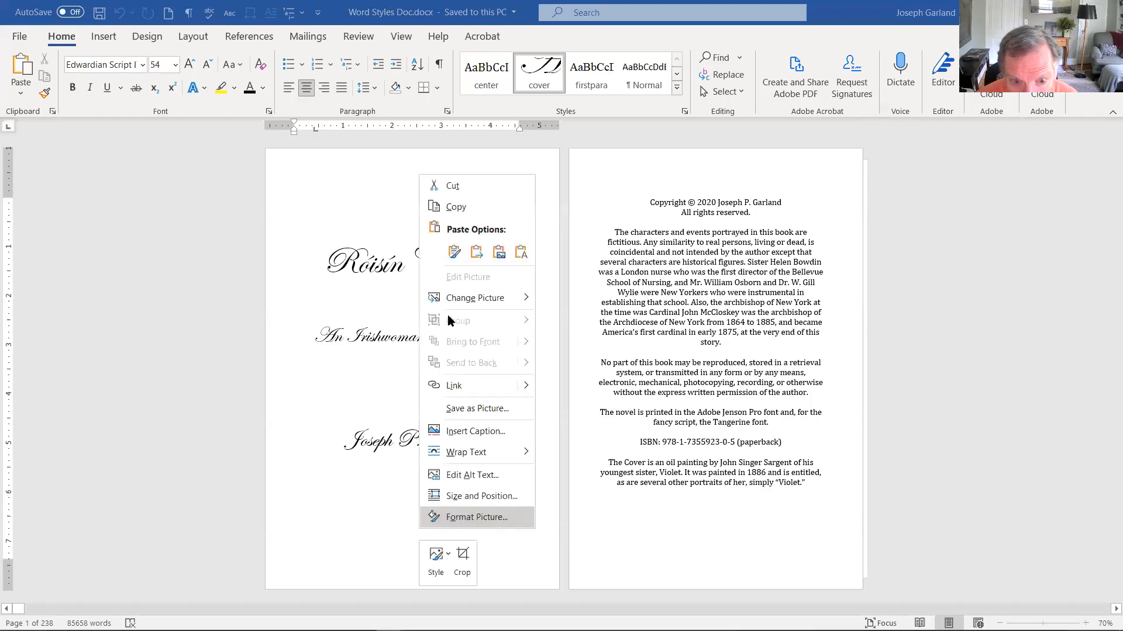
key(Up)
key(Up)
key(Up)
key(Up)
key(Up)
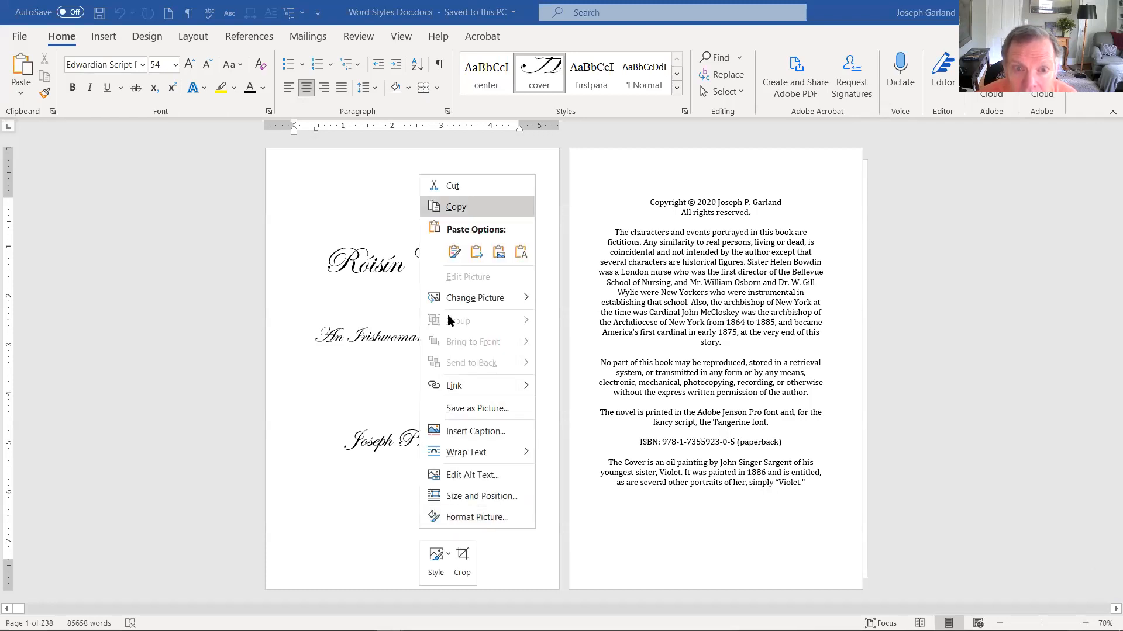
key(Return)
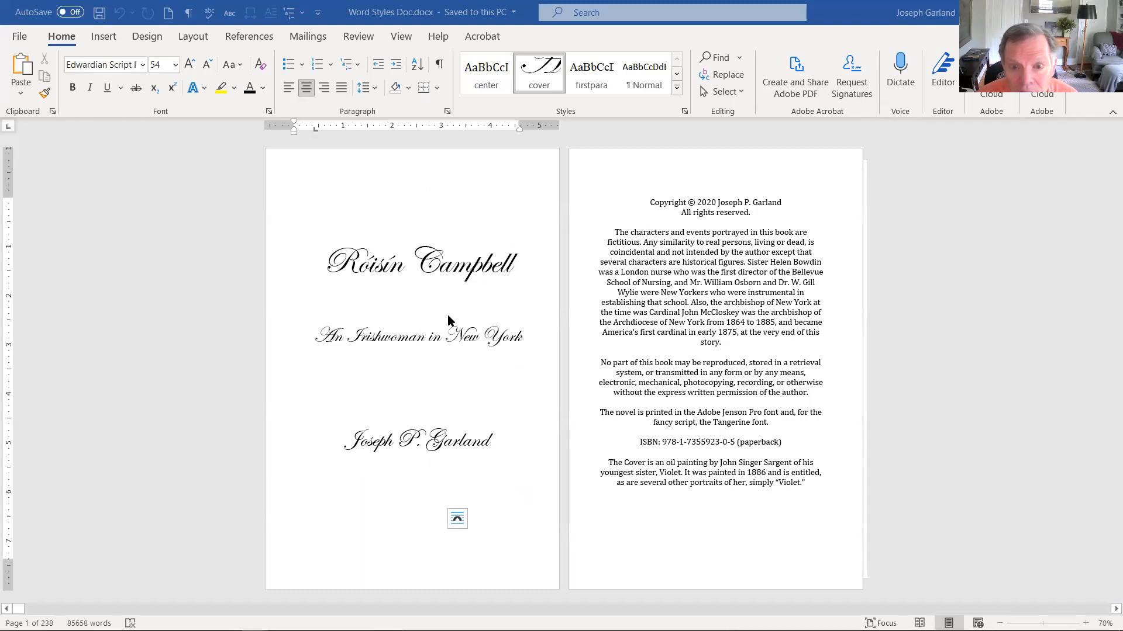
Insert a new line below the author line on the title page
scroll(525, 367, down, 3)
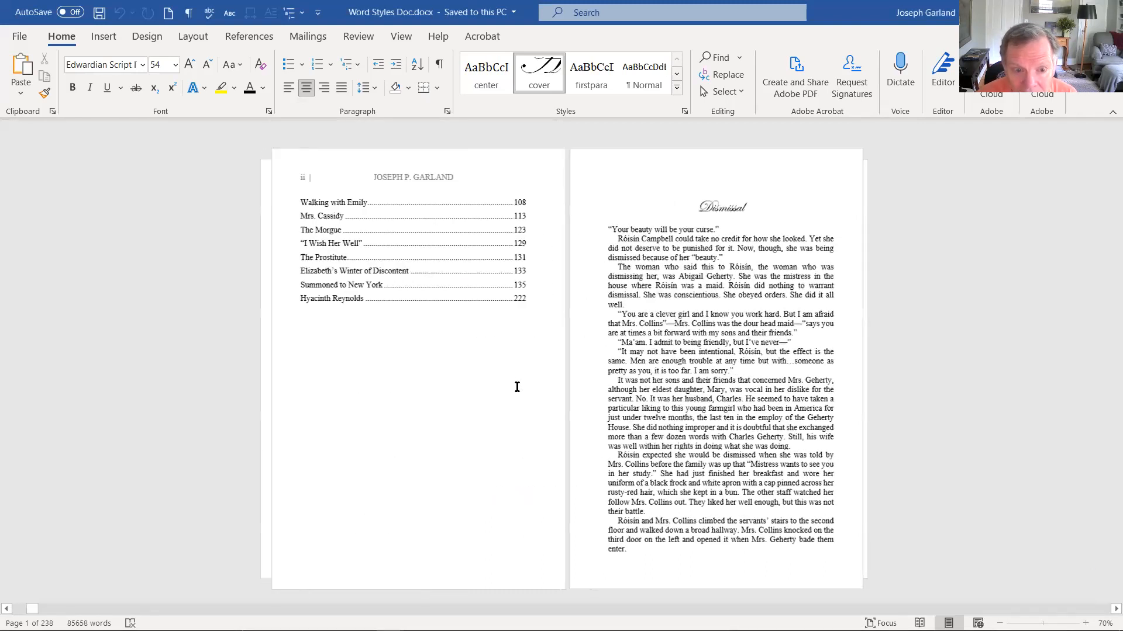
scroll(508, 474, up, 3)
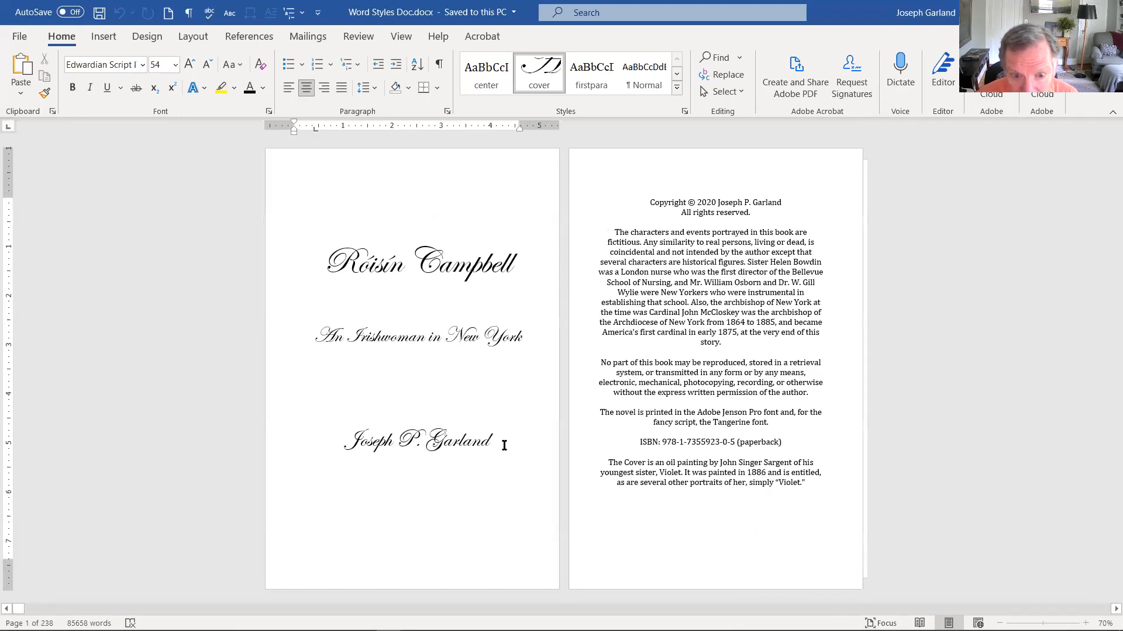
click(504, 445)
key(Return)
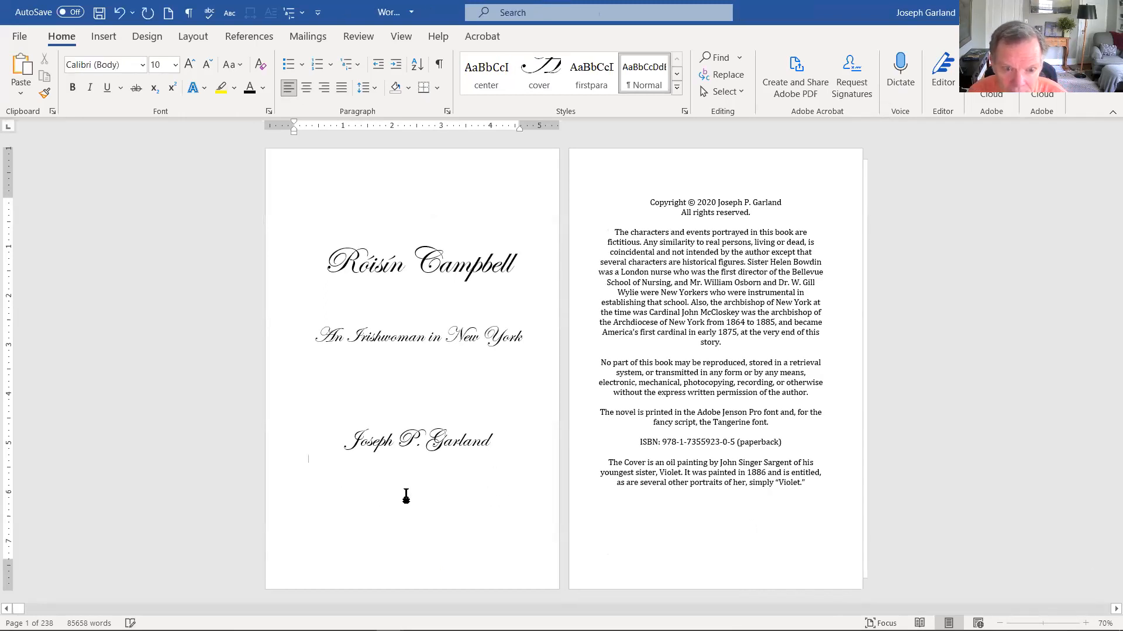
Paste the copied Dermody House logo as a picture on the line below the author's name and centre it
right_click(396, 483)
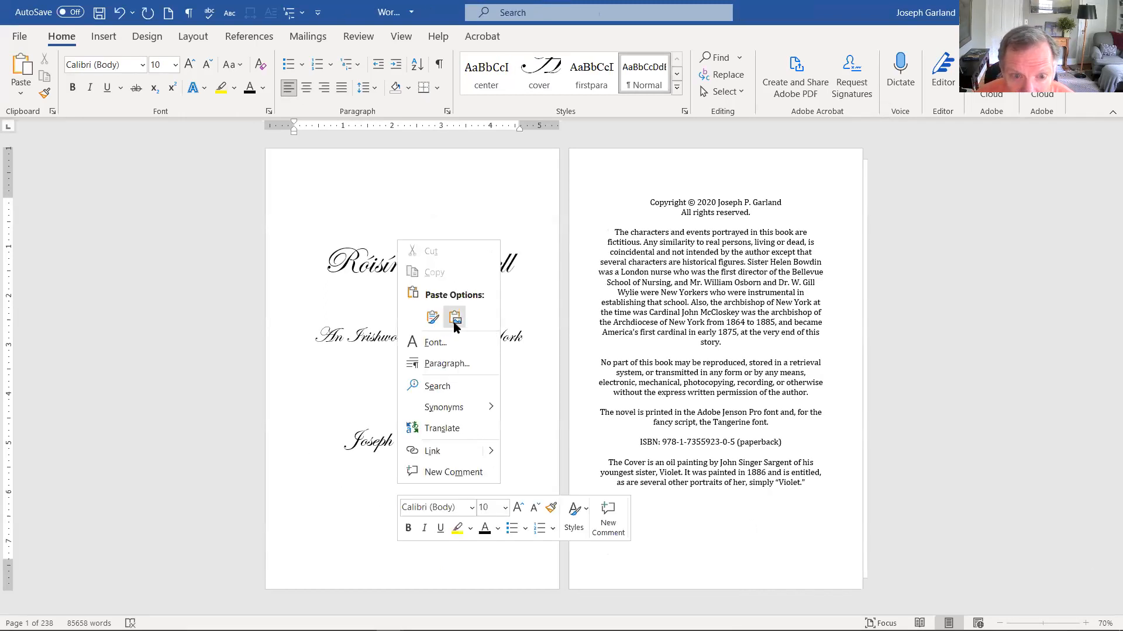
click(454, 319)
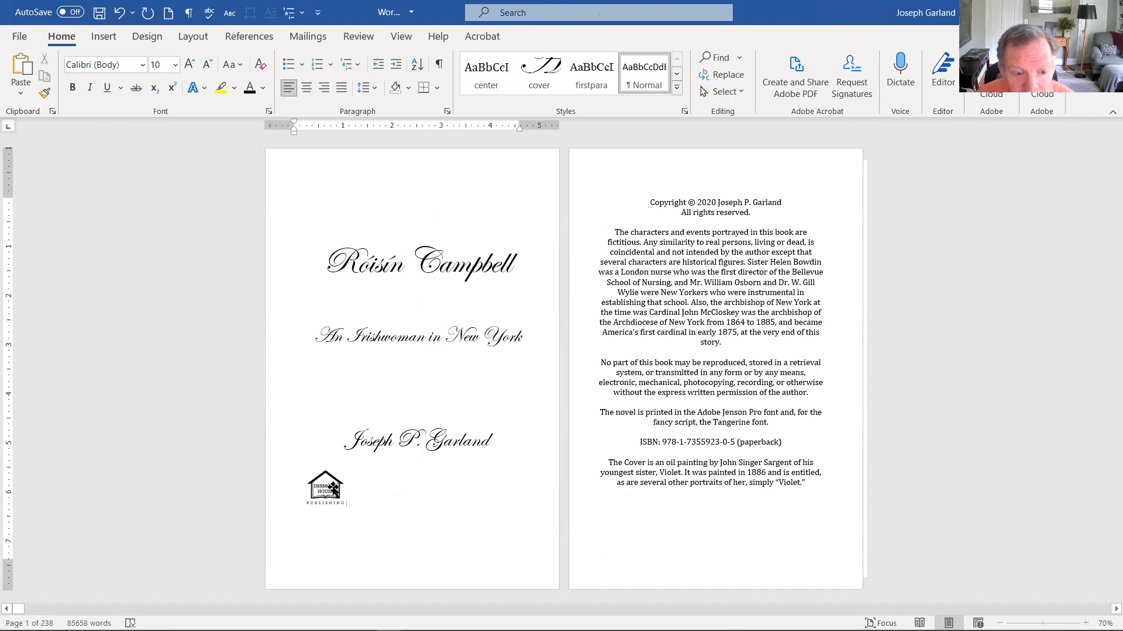
click(323, 490)
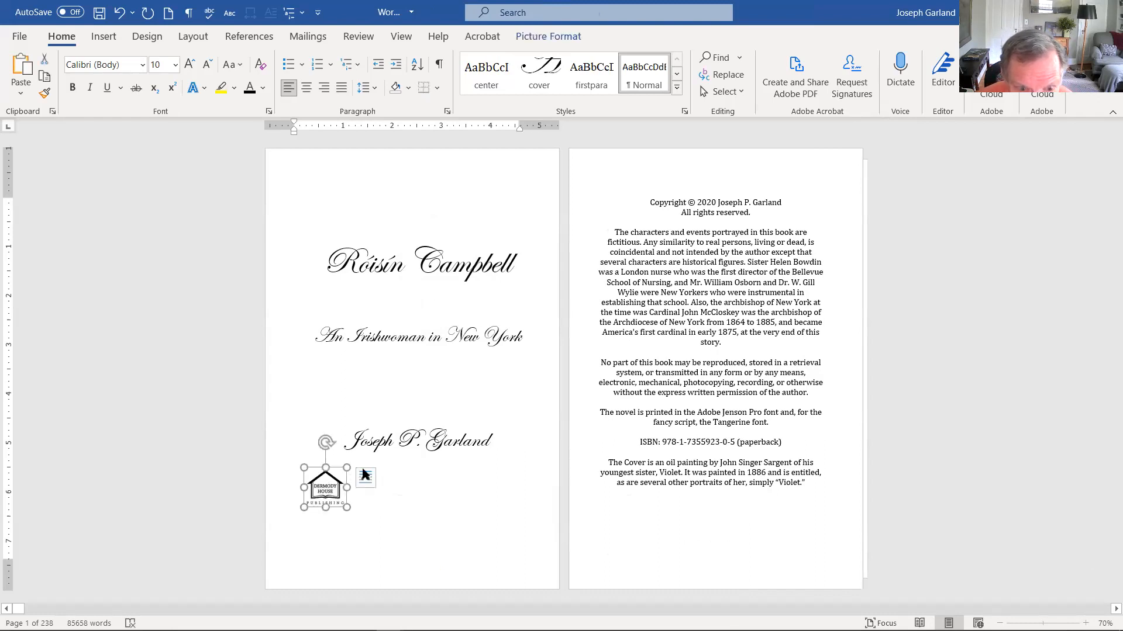
right_click(323, 491)
click(380, 458)
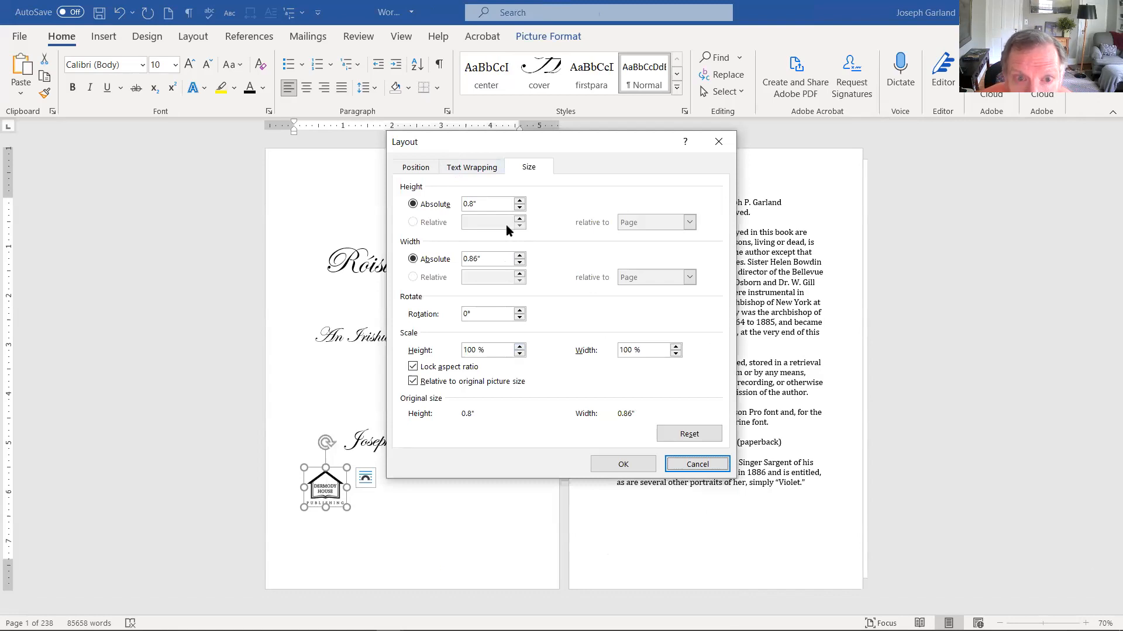
click(694, 465)
click(306, 87)
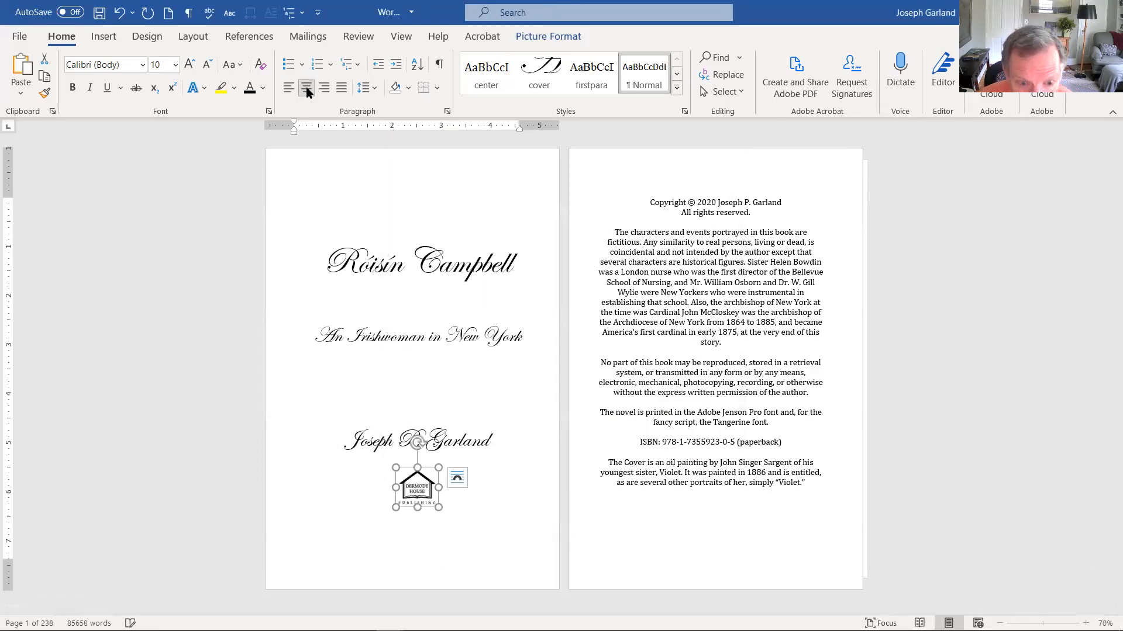
Add a blank line between the subtitle and the author line to move the author's name and logo lower on the title page
click(442, 453)
click(498, 440)
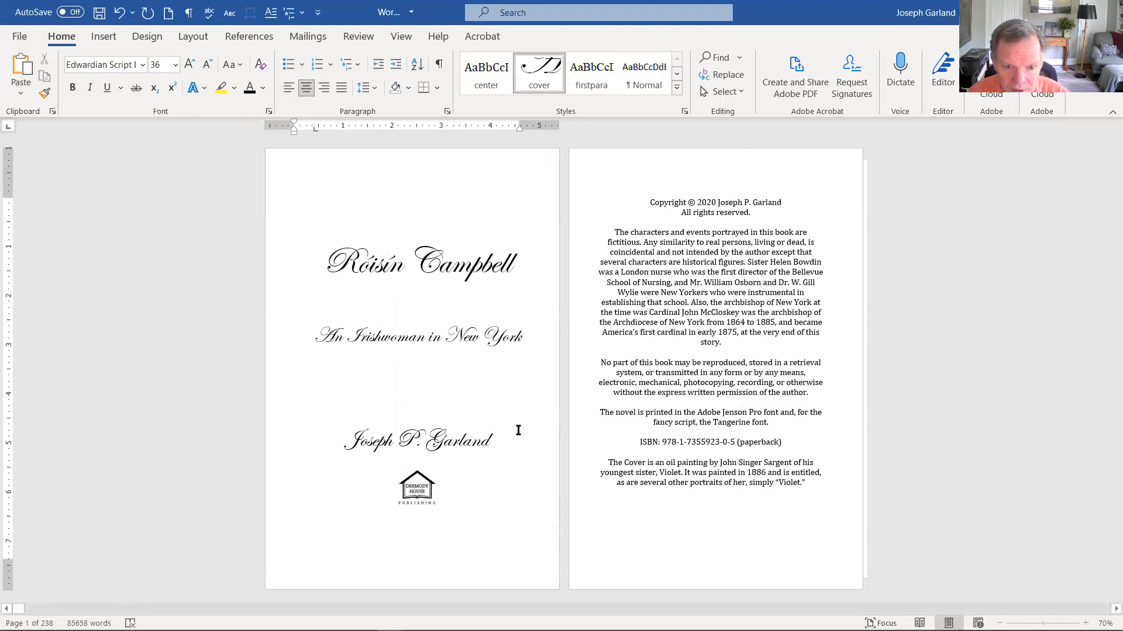
key(Return)
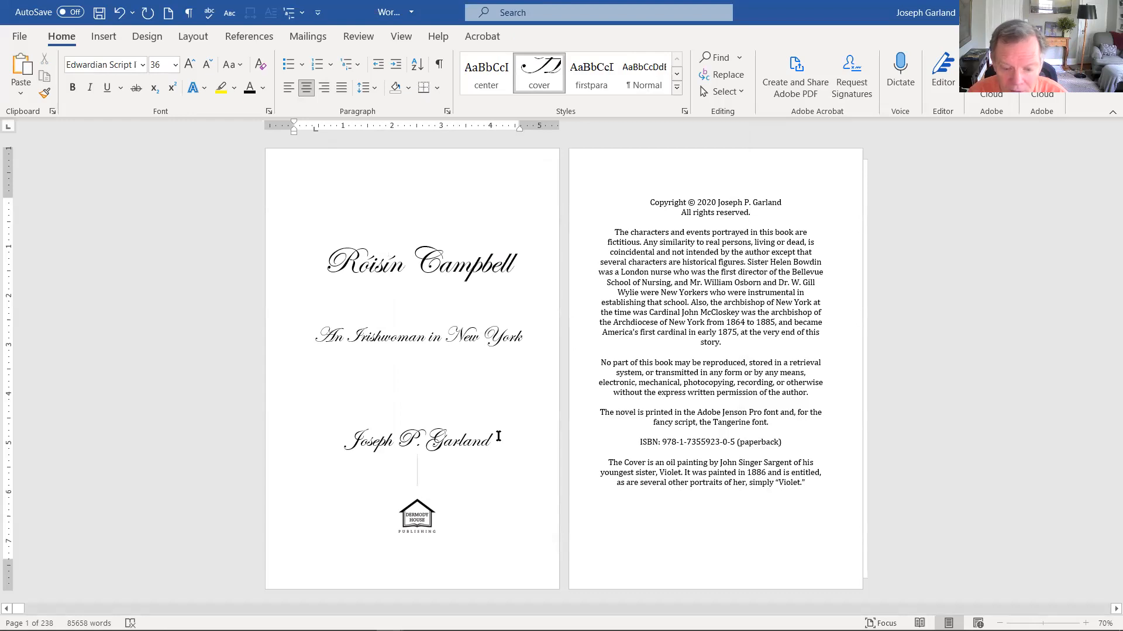
key(BackSpace)
click(400, 392)
key(Return)
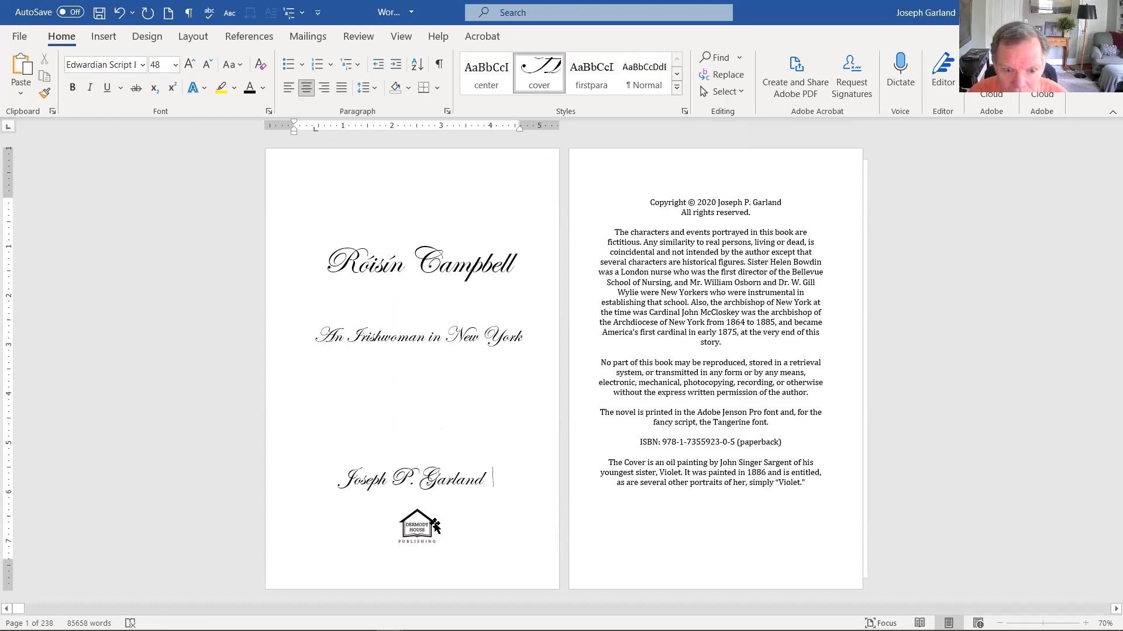
Enlarge the logo on the title page slightly, keeping its proportions
click(419, 526)
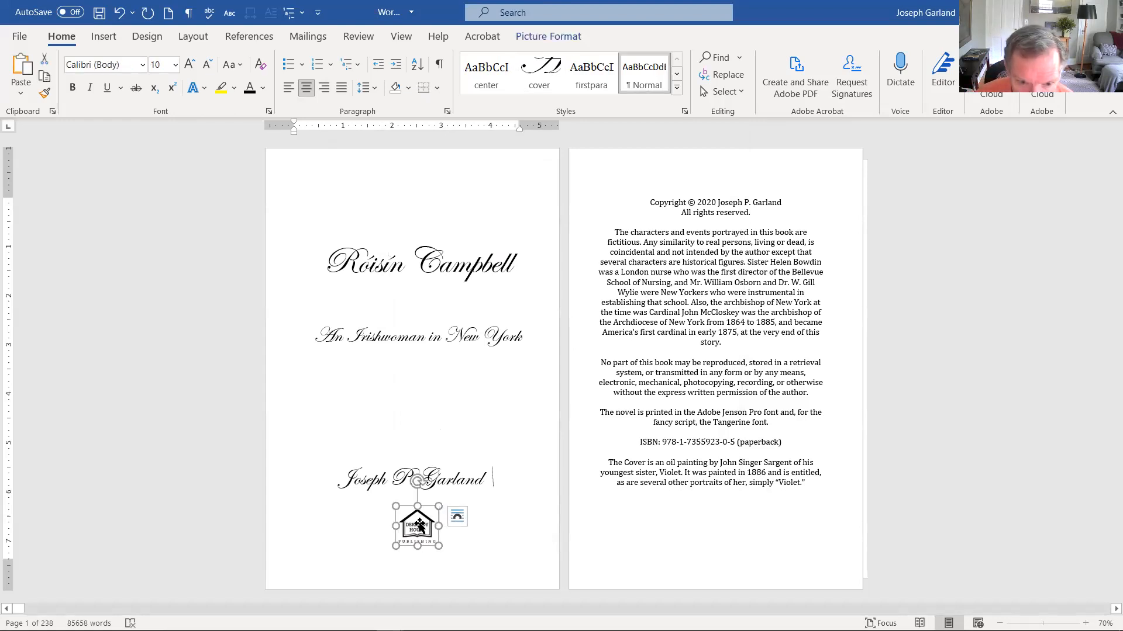
drag(439, 548, 447, 555)
click(436, 435)
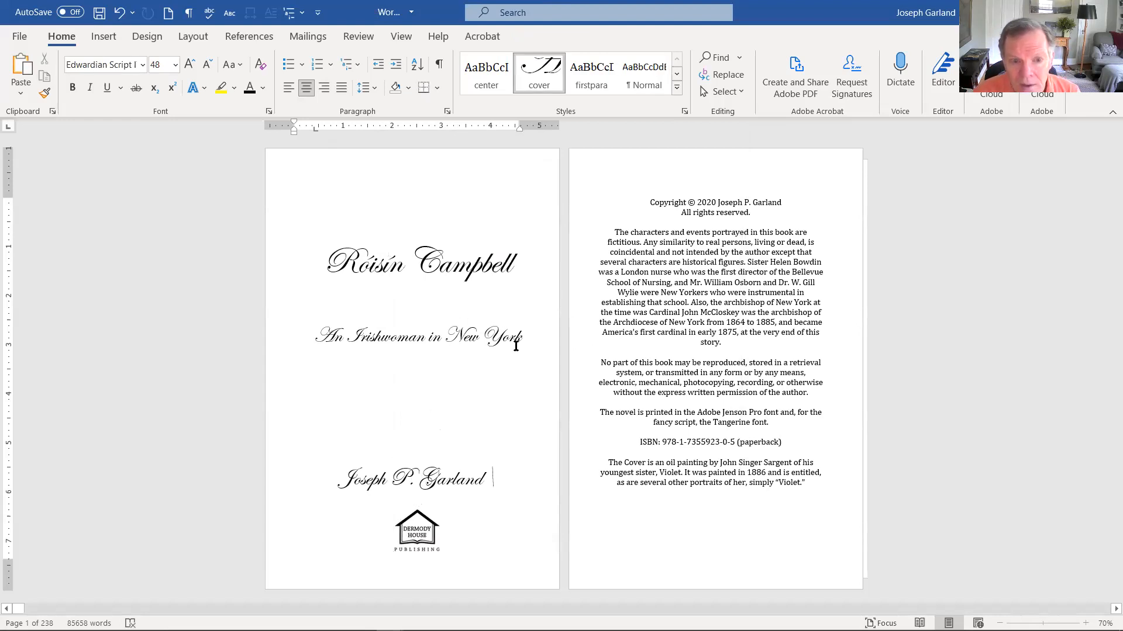
Switch to Word Styles Doc.pdf in Acrobat and examine the alternating headers, page numbers, mirrored margins and the "Going to America" chapter opening
scroll(567, 332, down, 1)
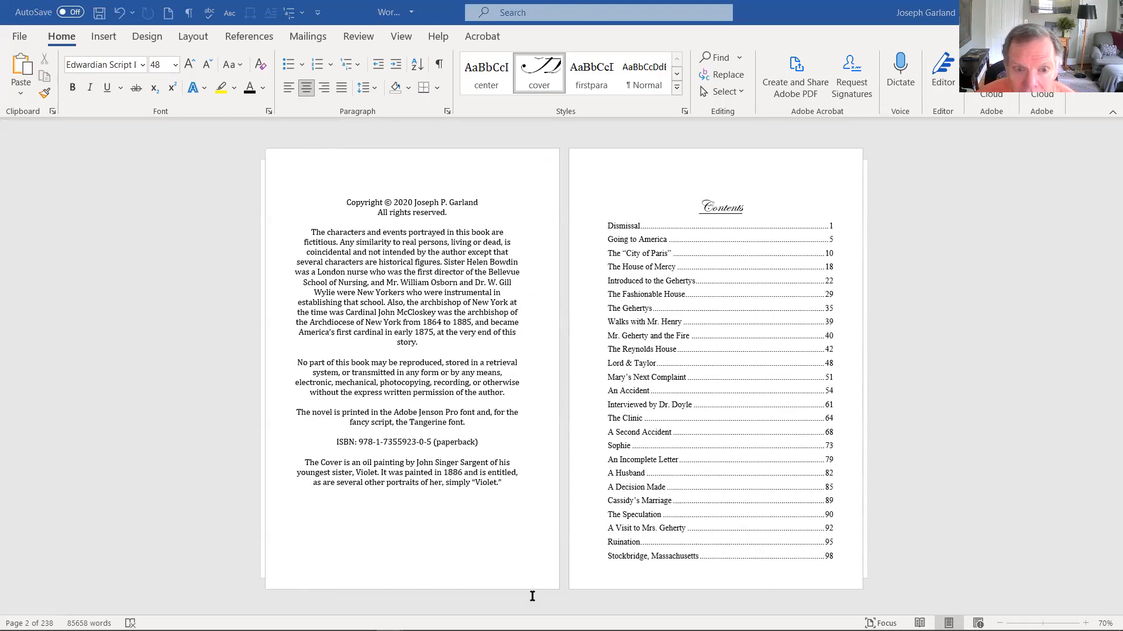
key(alt+Tab)
scroll(507, 382, up, 10)
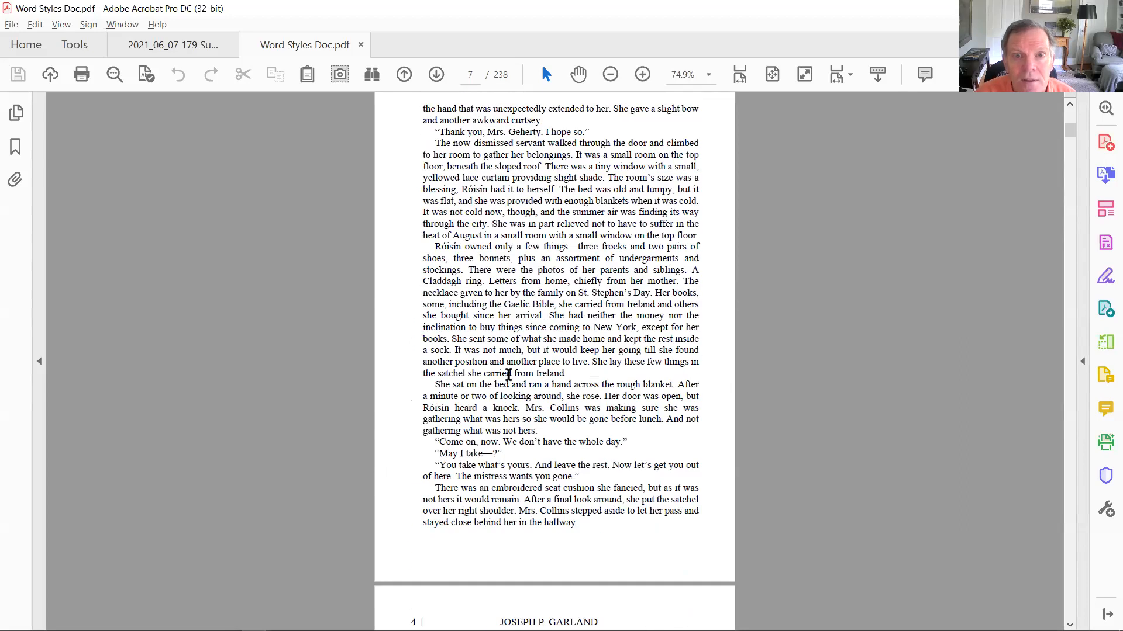
click(610, 75)
click(610, 74)
click(610, 74)
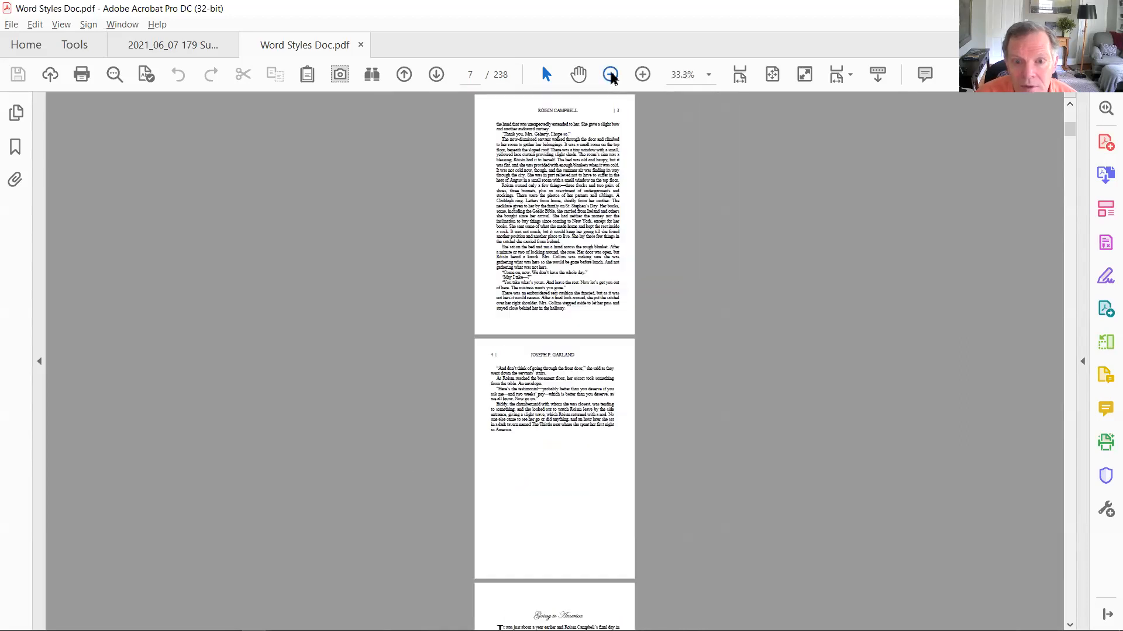
click(610, 74)
click(642, 74)
click(642, 74)
click(642, 74)
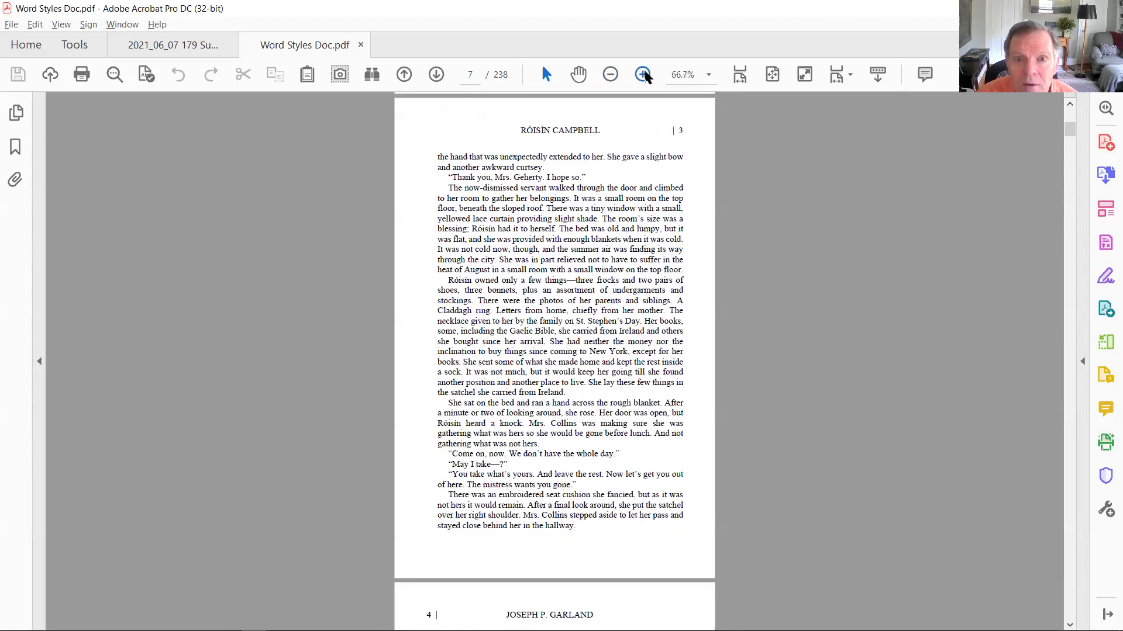
scroll(522, 371, down, 15)
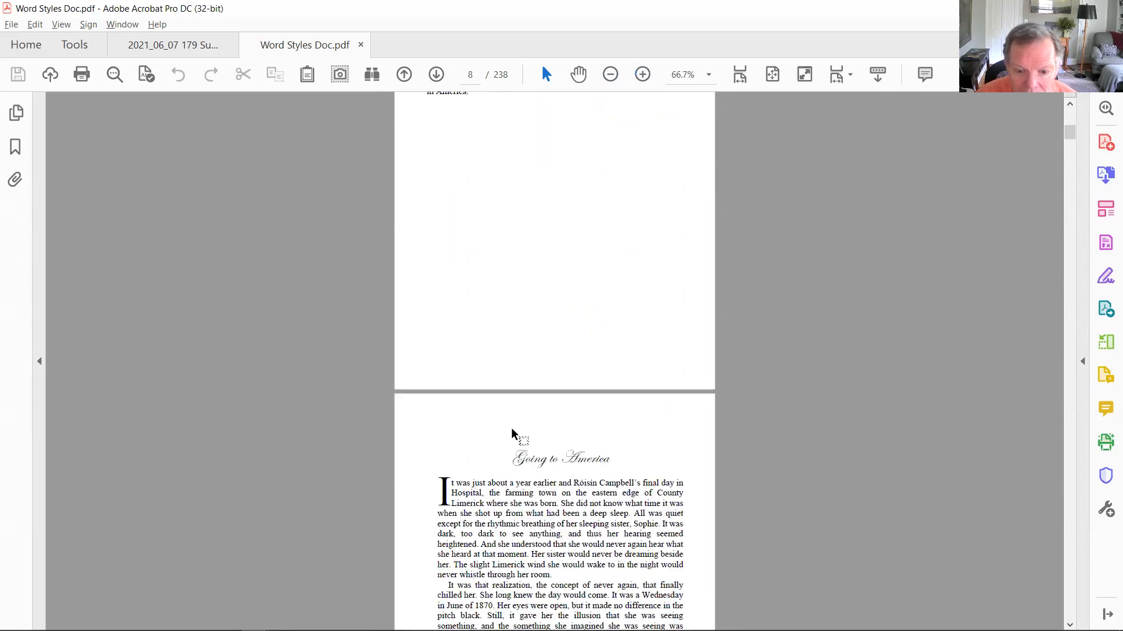
scroll(510, 432, down, 15)
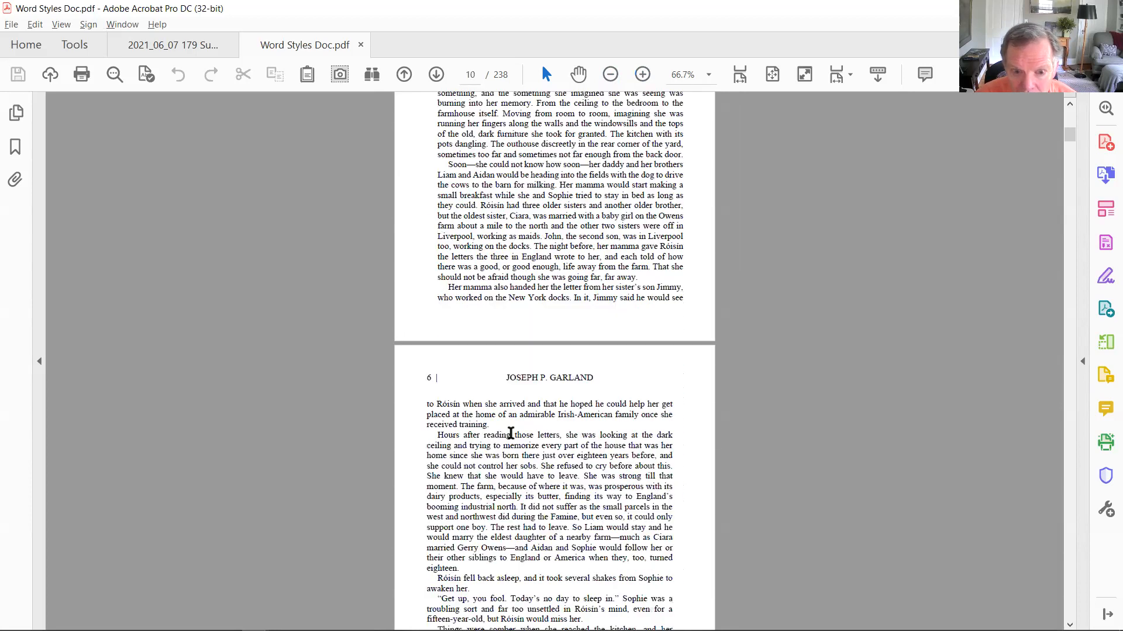
scroll(511, 433, down, 15)
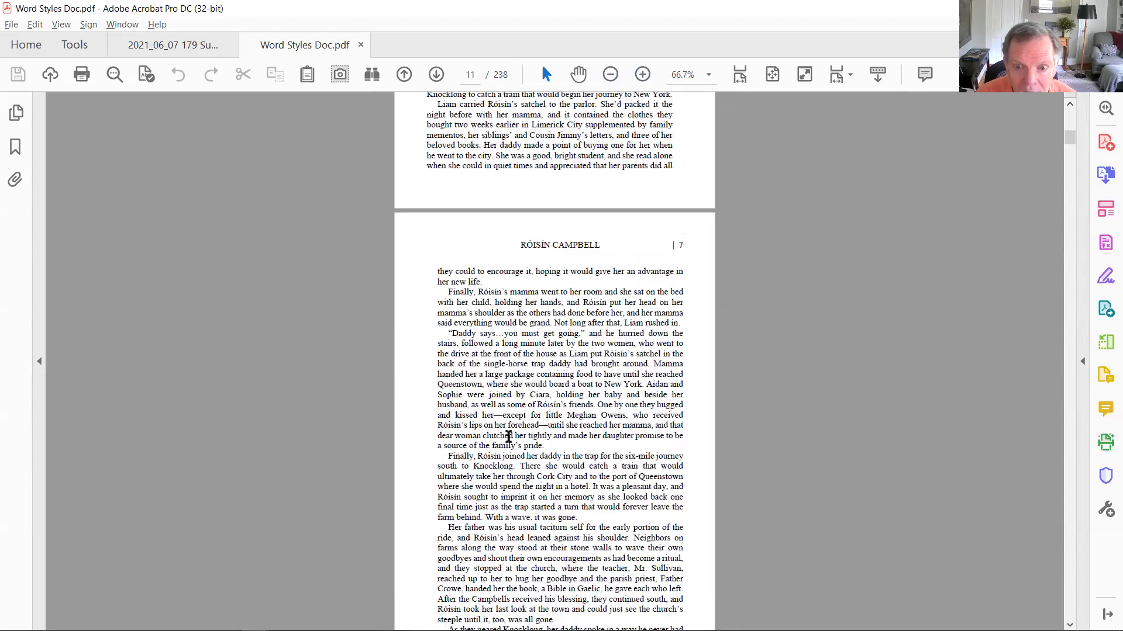
scroll(508, 436, down, 10)
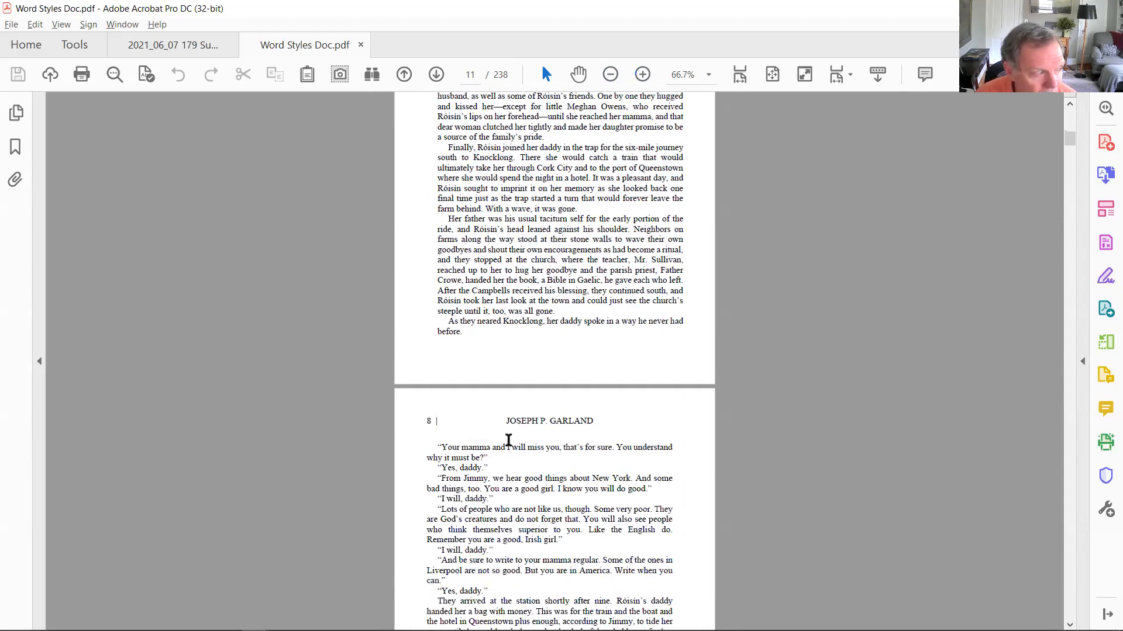
scroll(509, 441, down, 5)
scroll(508, 440, up, 15)
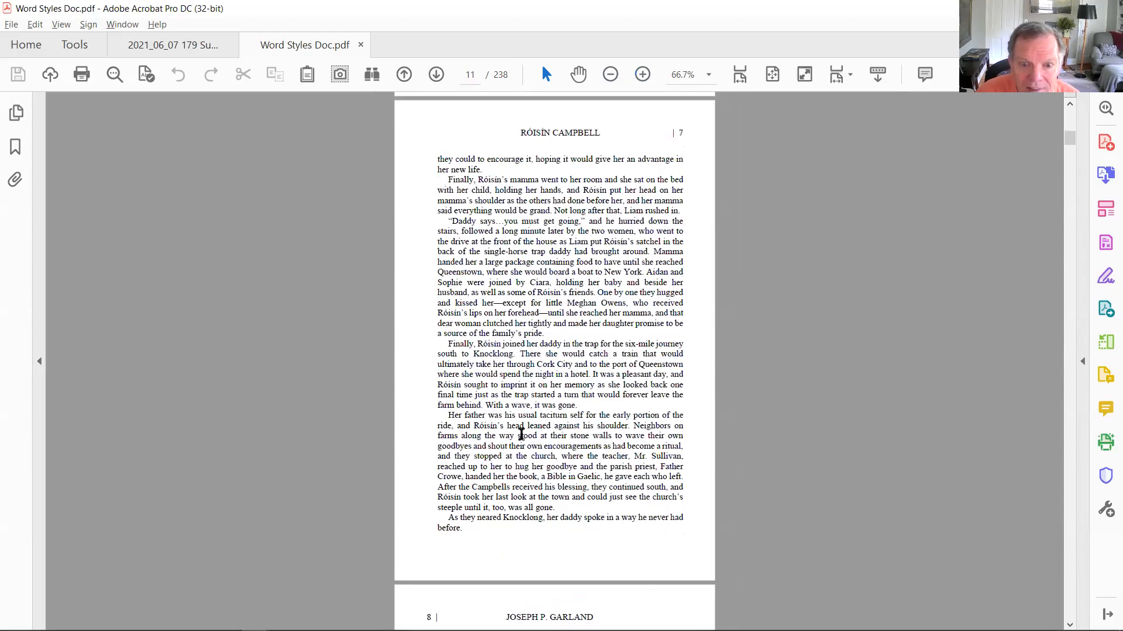
scroll(521, 436, up, 5)
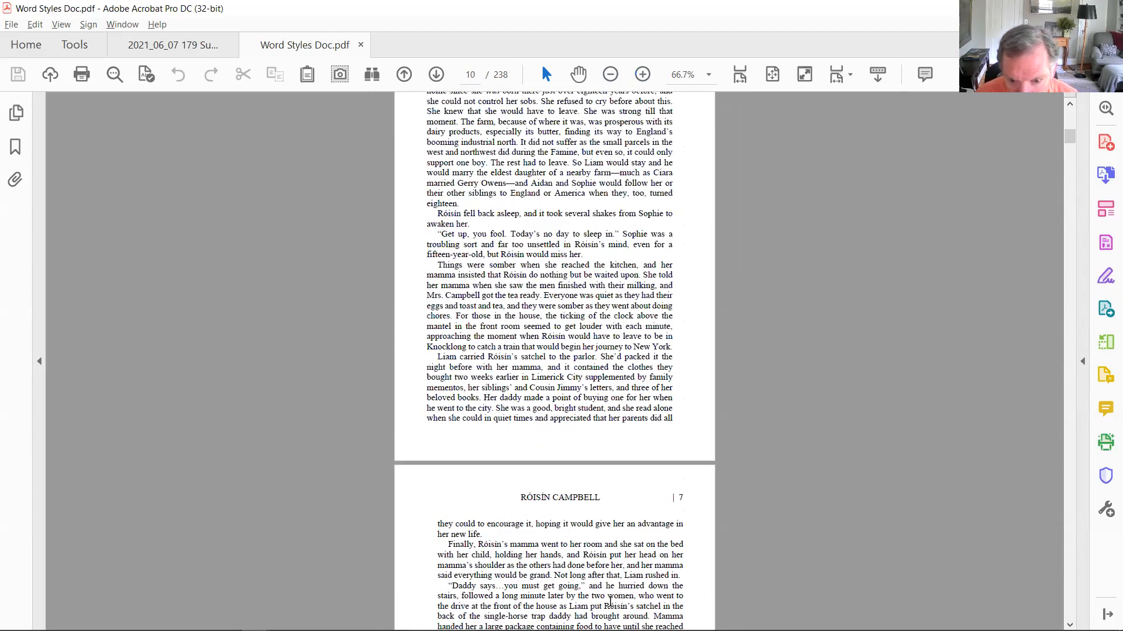